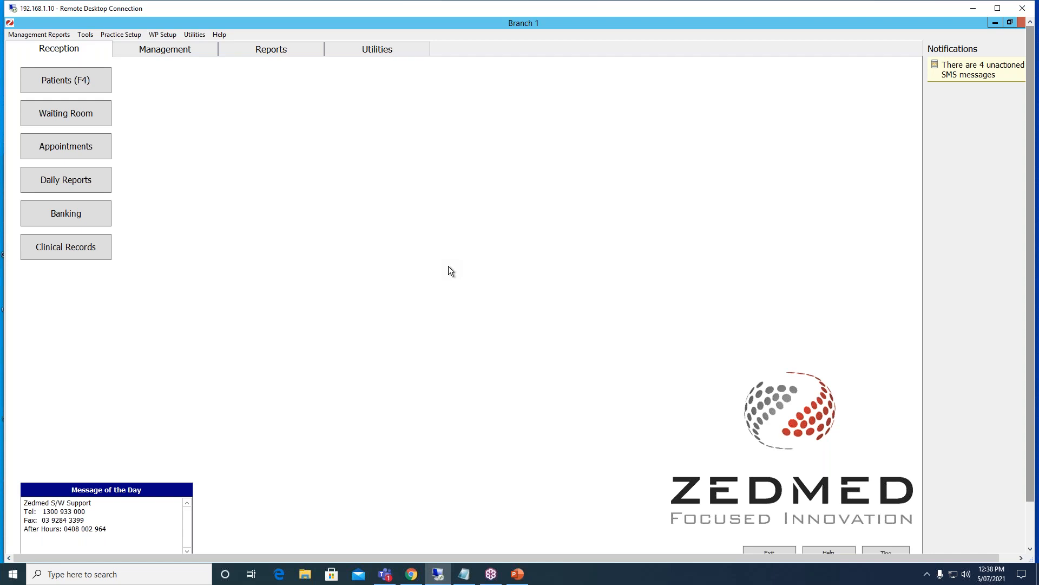
Open the item details search from the practice management setup.
left_click(161, 51)
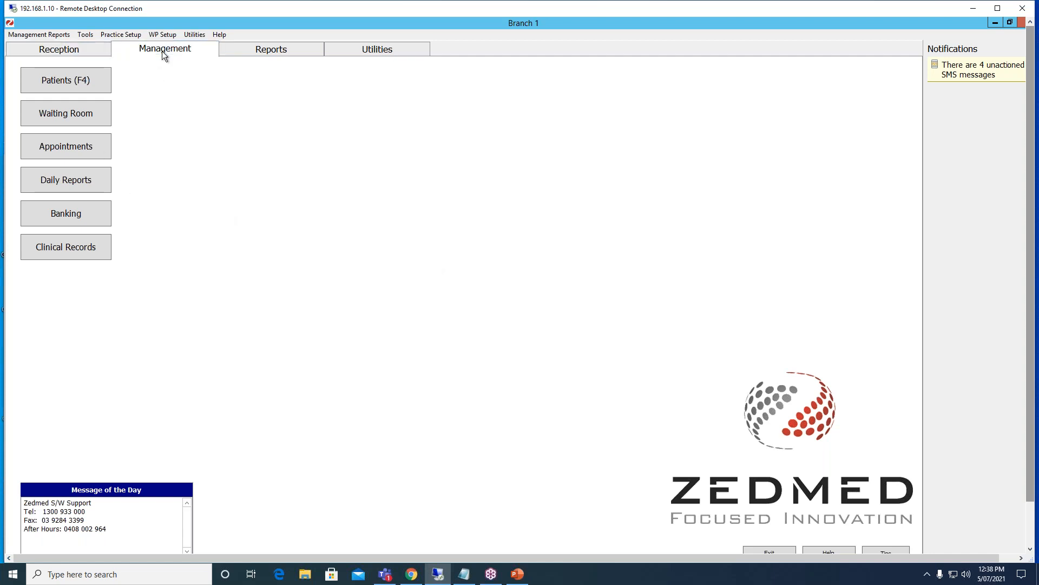
left_click(86, 179)
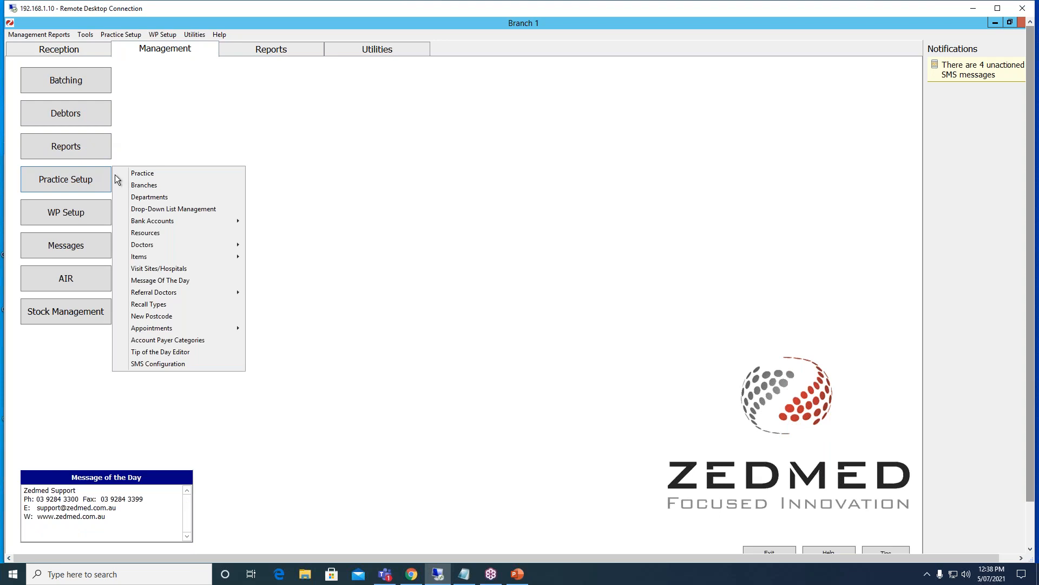
mouse_move(165, 257)
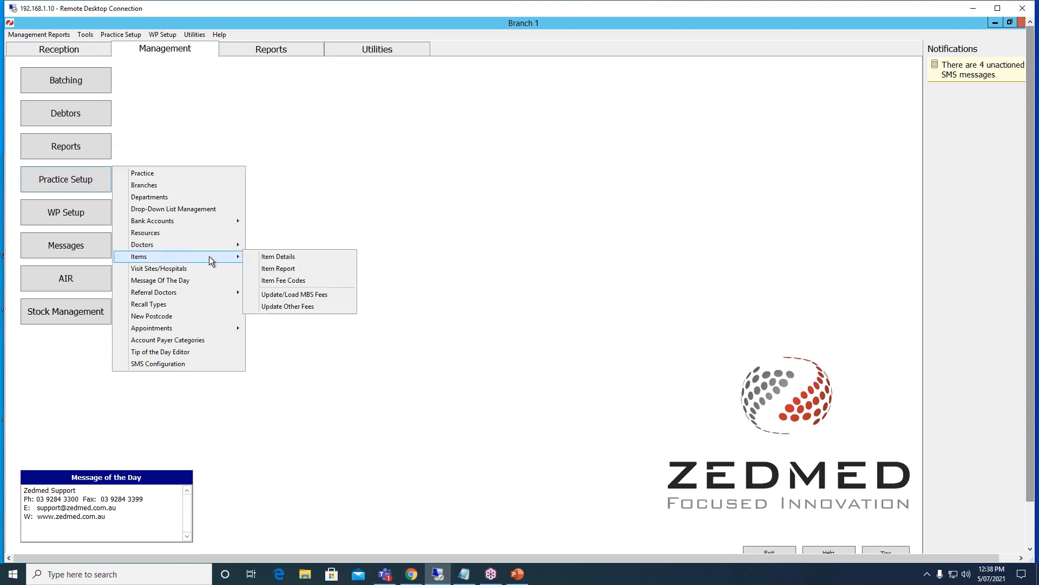
left_click(275, 258)
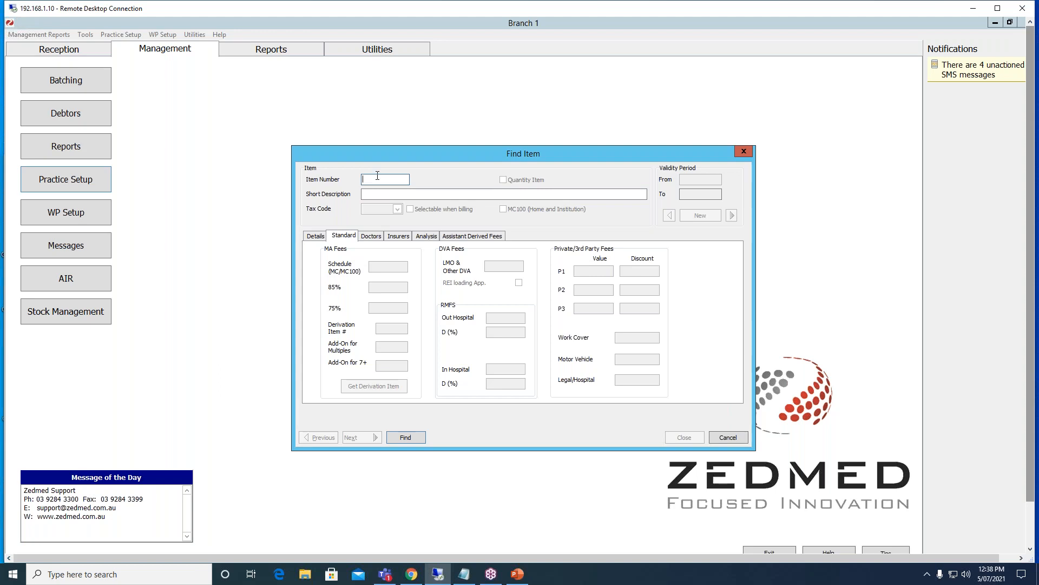
Add a new item record numbered MEDREP and set its P1 private fee value to $1.00.
type("M")
key("BackSpace")
type("MEDRE")
key("Return")
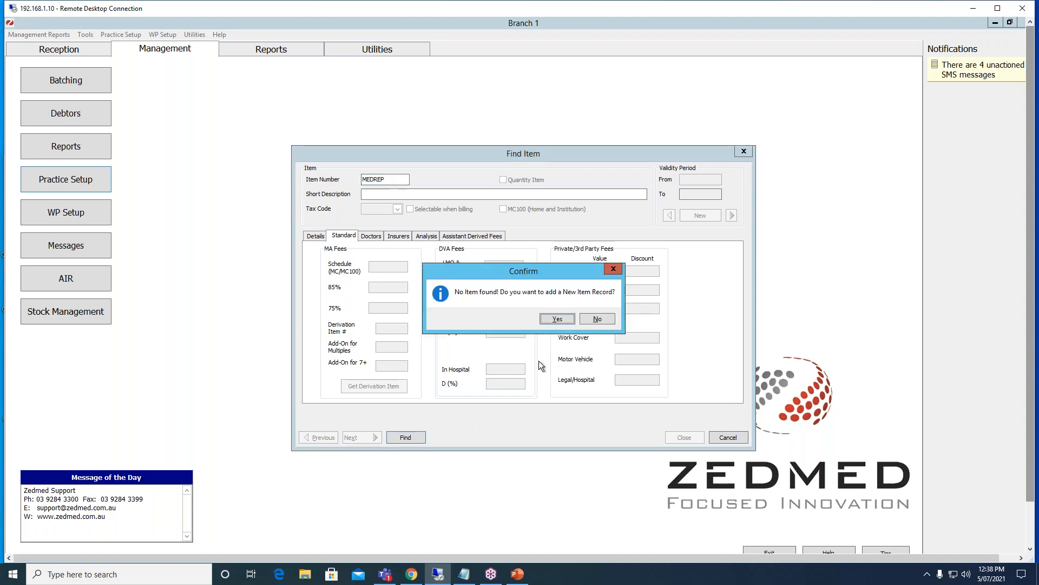
left_click(558, 319)
left_click(584, 272)
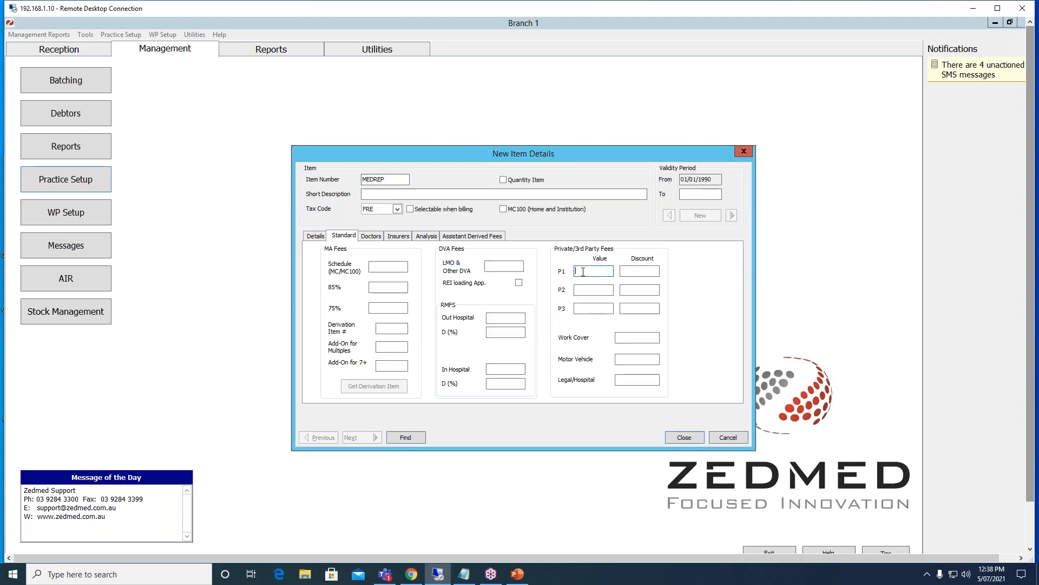
type("1")
Reset the MEDREP item's validity From date to 05/07/2021 and close the new item.
left_click_drag(682, 180, 719, 180)
left_click(718, 181)
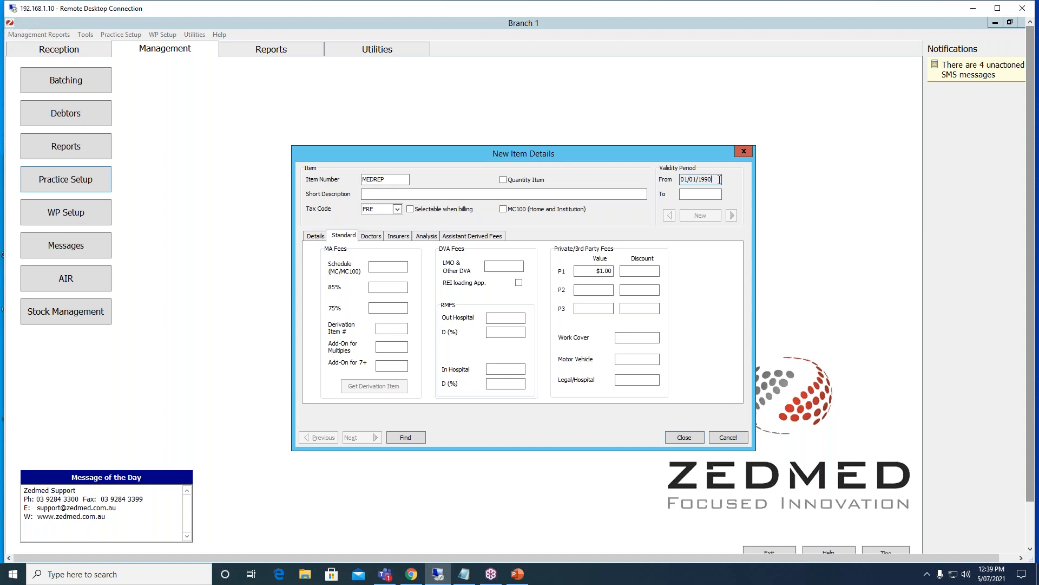
left_click(688, 181)
left_click_drag(714, 179, 678, 179)
left_click(685, 179)
left_click(315, 237)
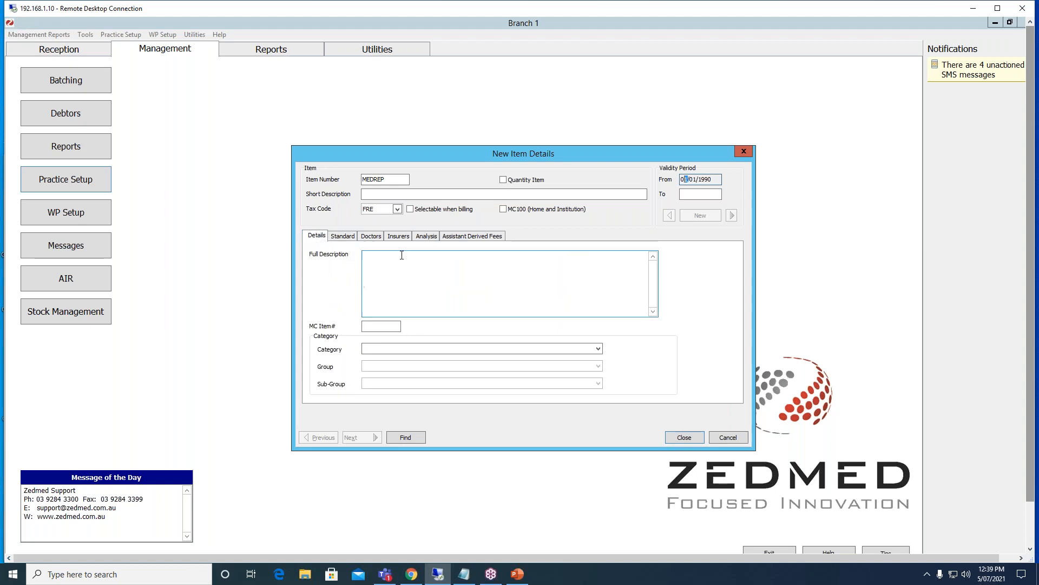
left_click_drag(715, 180, 650, 180)
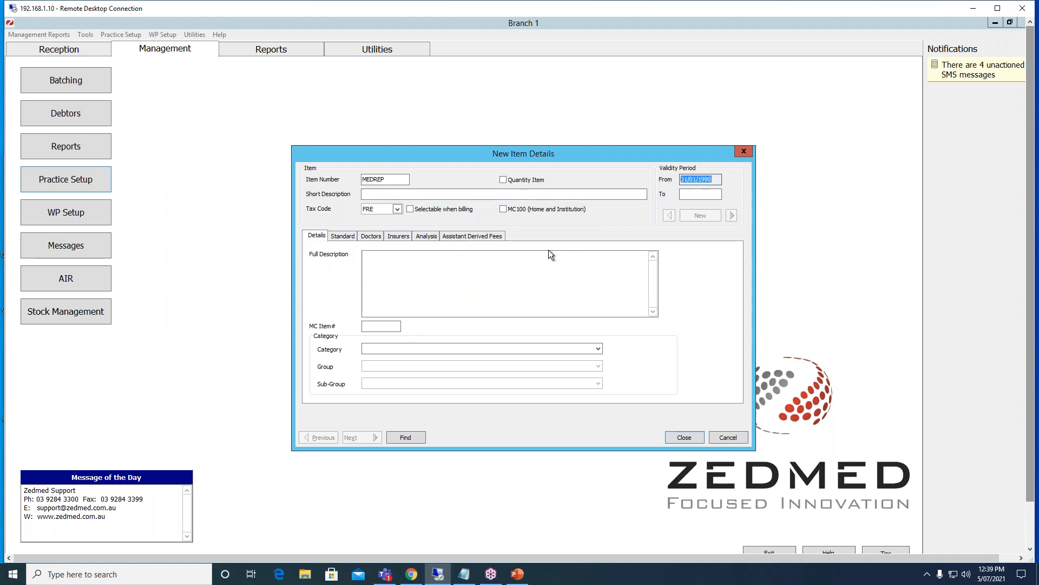
left_click(467, 270)
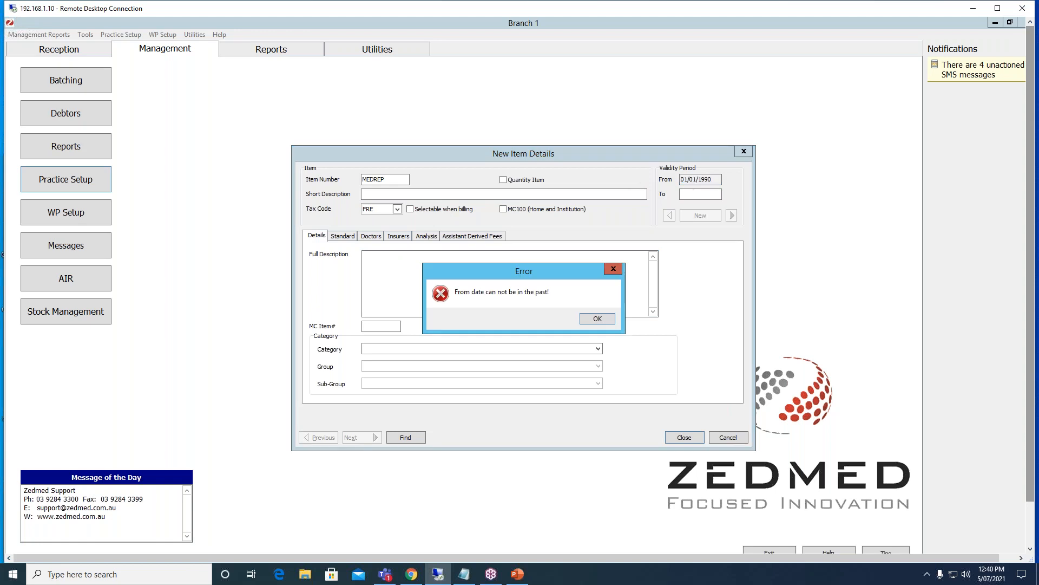
left_click(602, 322)
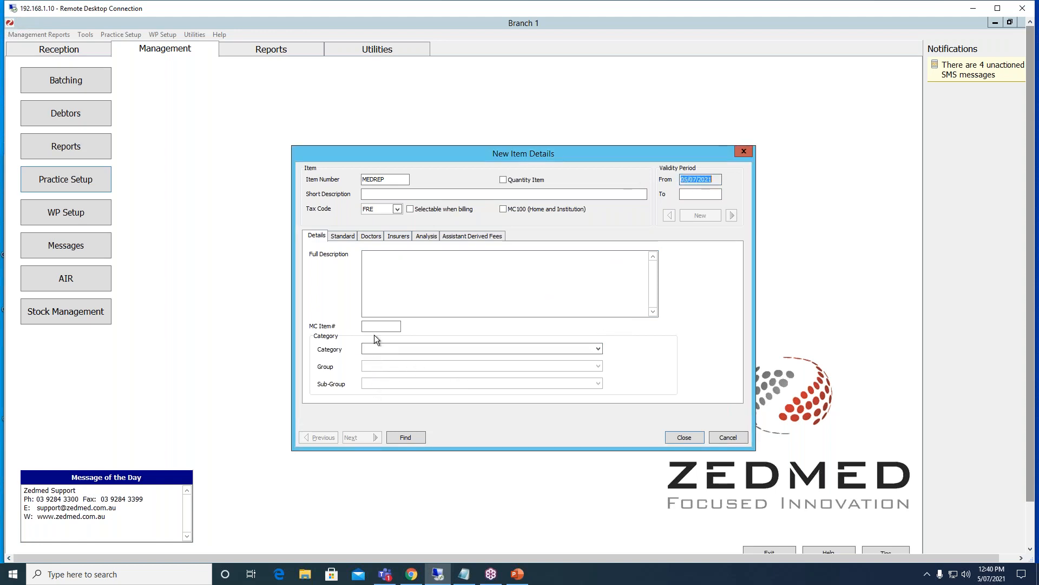
left_click(341, 237)
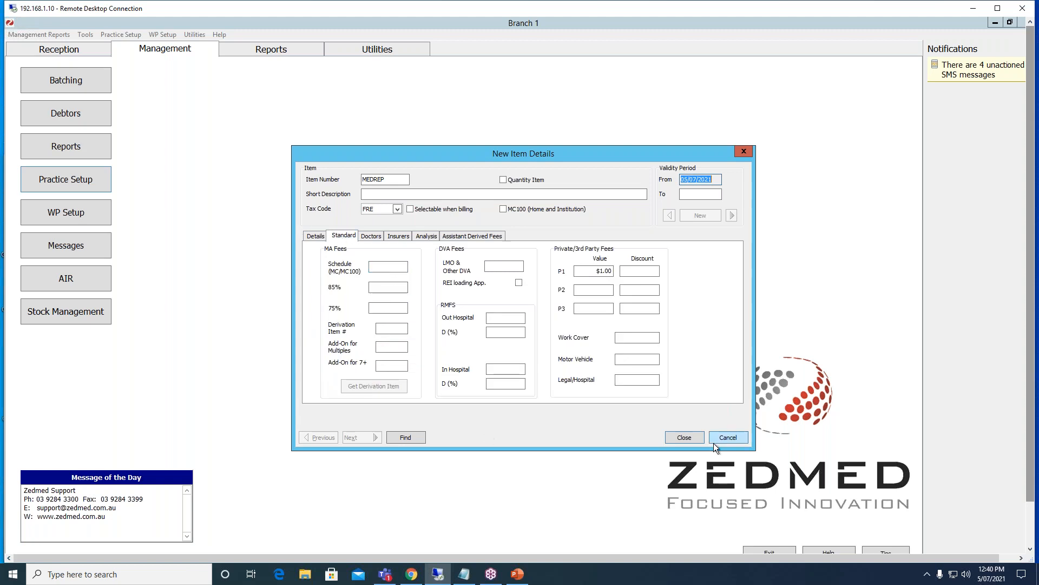
left_click(683, 437)
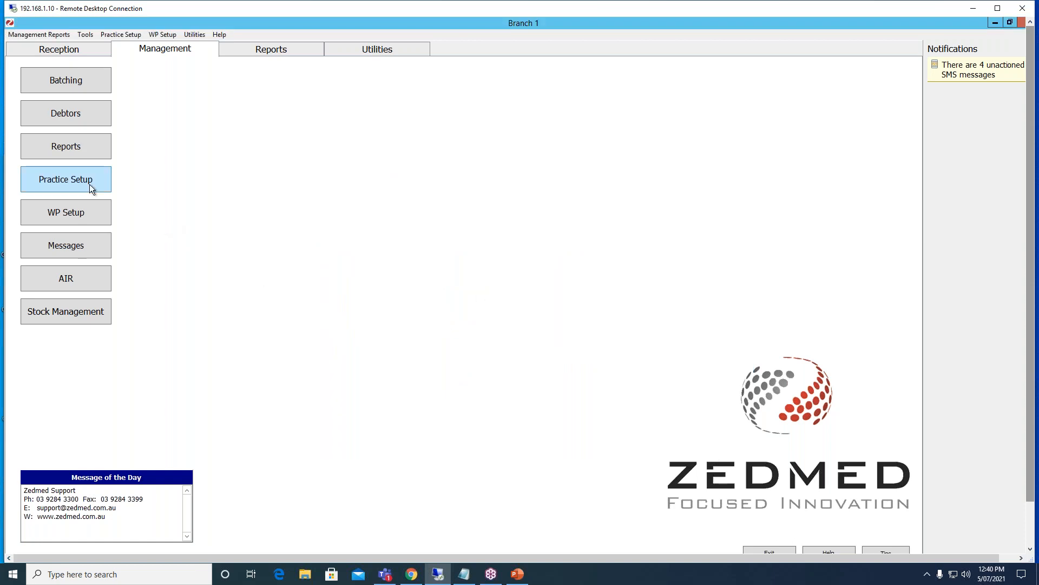
Reopen the item details search and find item number 23.
left_click(89, 184)
mouse_move(157, 255)
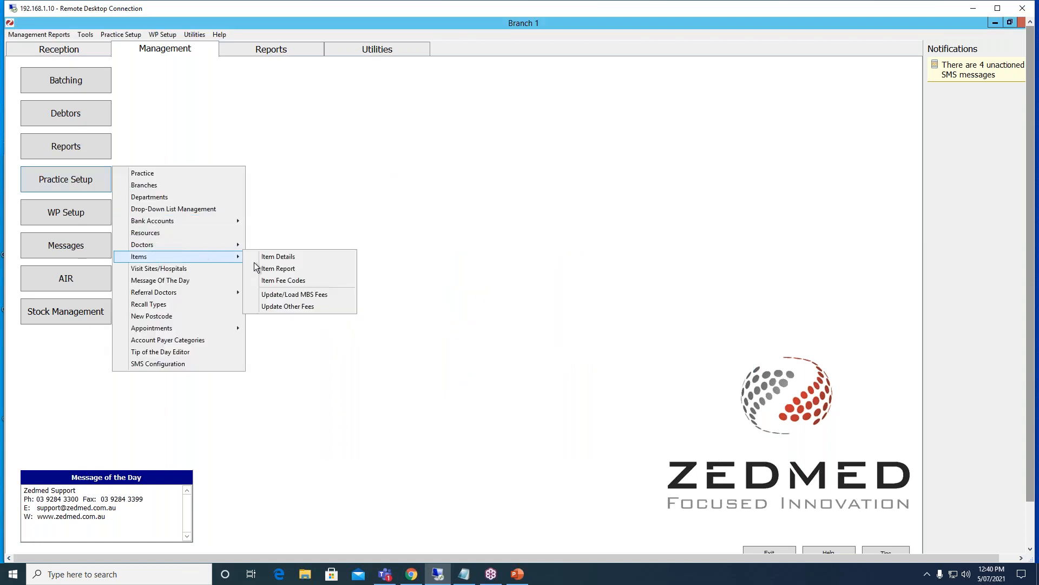
left_click(274, 257)
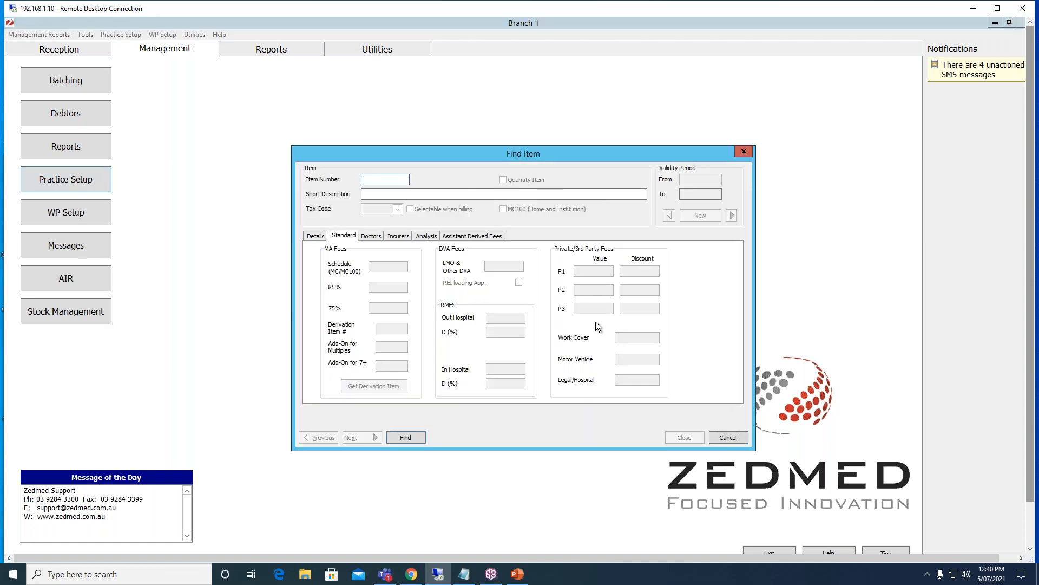
type("23")
key("Return")
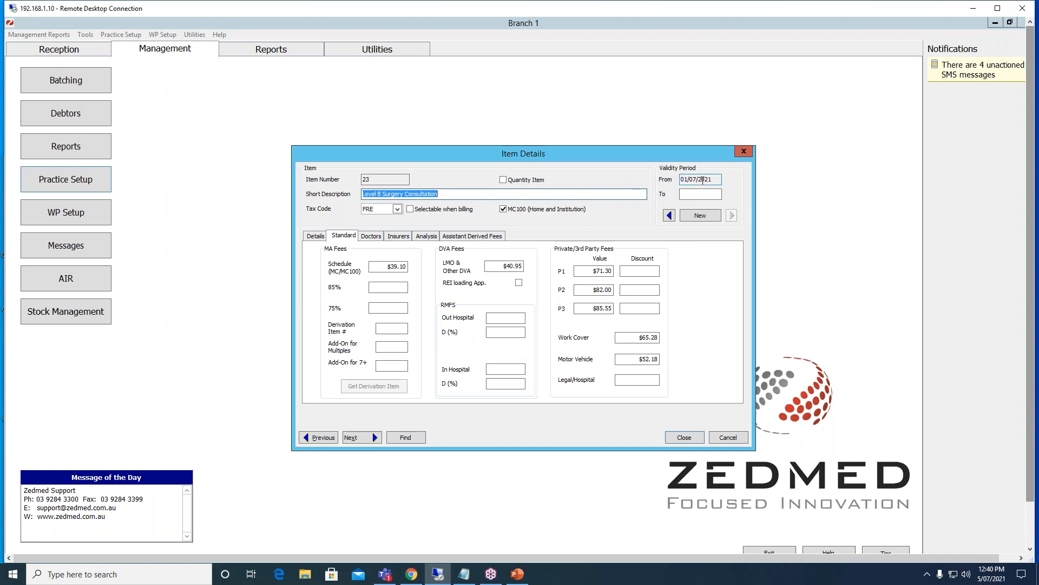
Browse item 23's validity periods back to the earliest one and forward to the period starting 01/11/2011.
left_click_drag(702, 180, 679, 179)
left_click(669, 215)
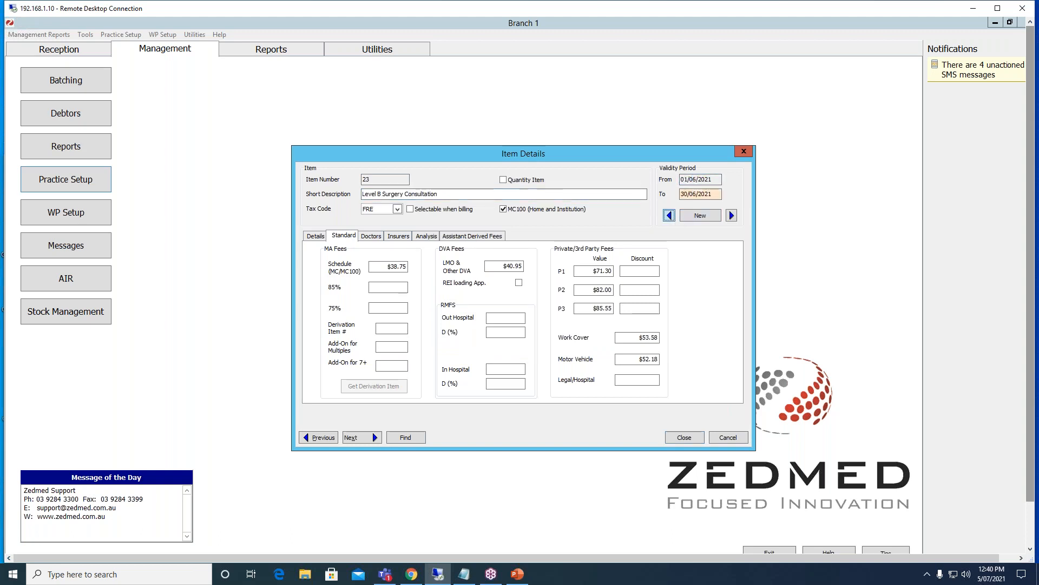
left_click(669, 216)
left_click(670, 215)
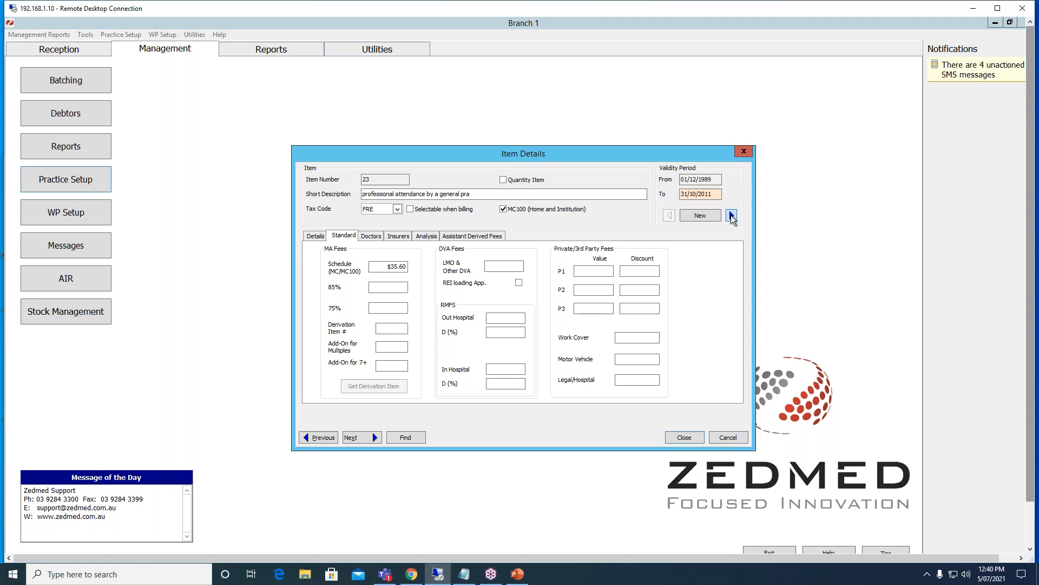
left_click_drag(720, 179, 681, 181)
left_click(733, 216)
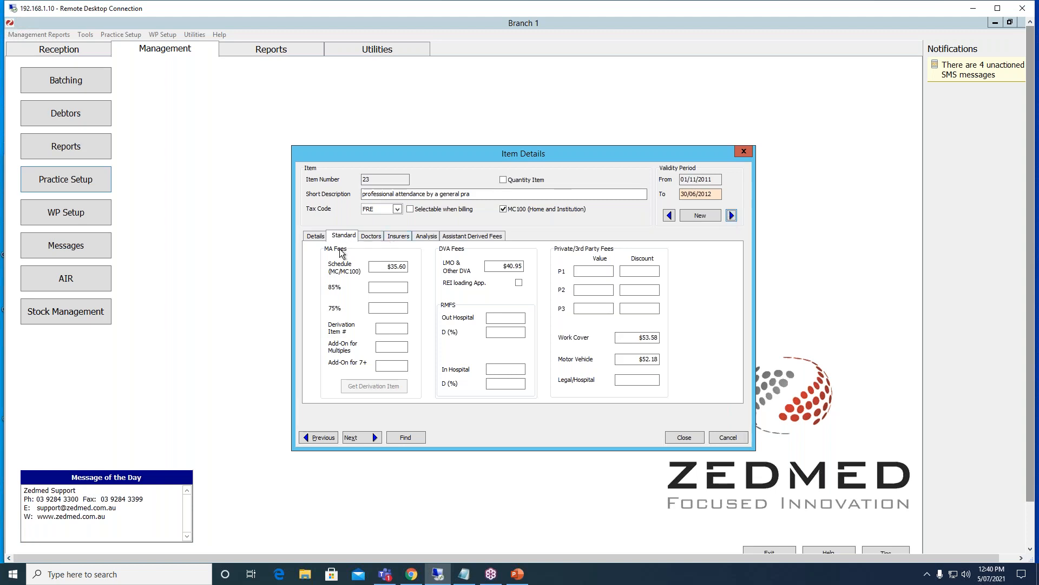
Review item 23's MA schedule fee and full description, and close the item.
left_click(383, 269)
left_click(376, 267)
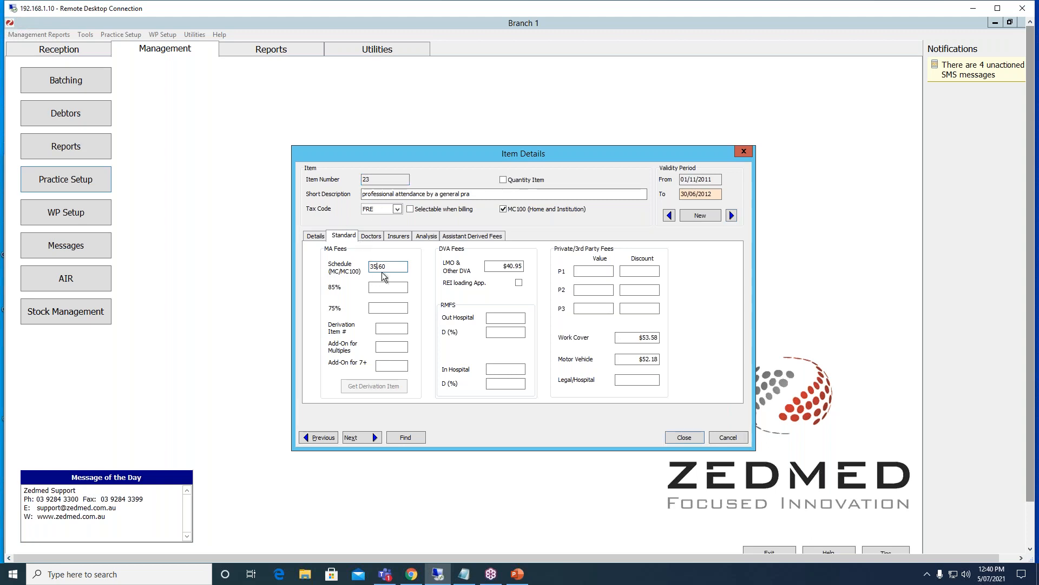
left_click(311, 237)
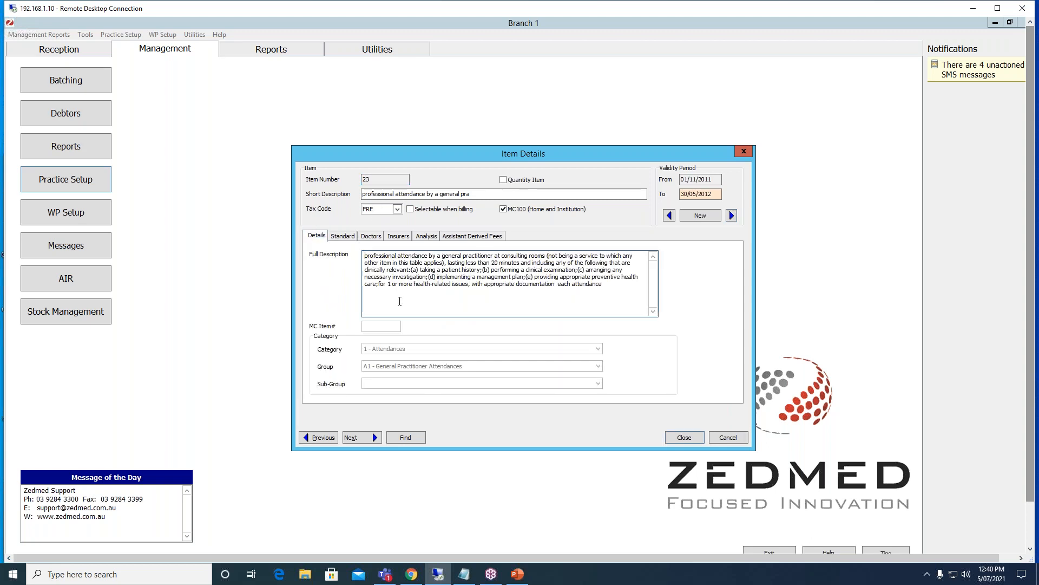
left_click_drag(367, 257, 571, 298)
left_click(572, 297)
left_click(671, 439)
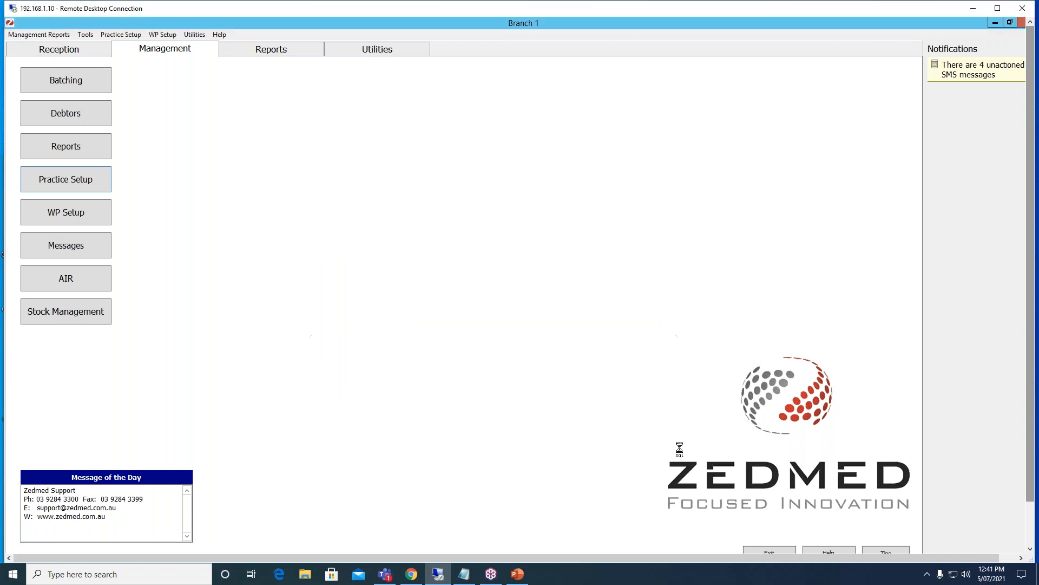
left_click(84, 185)
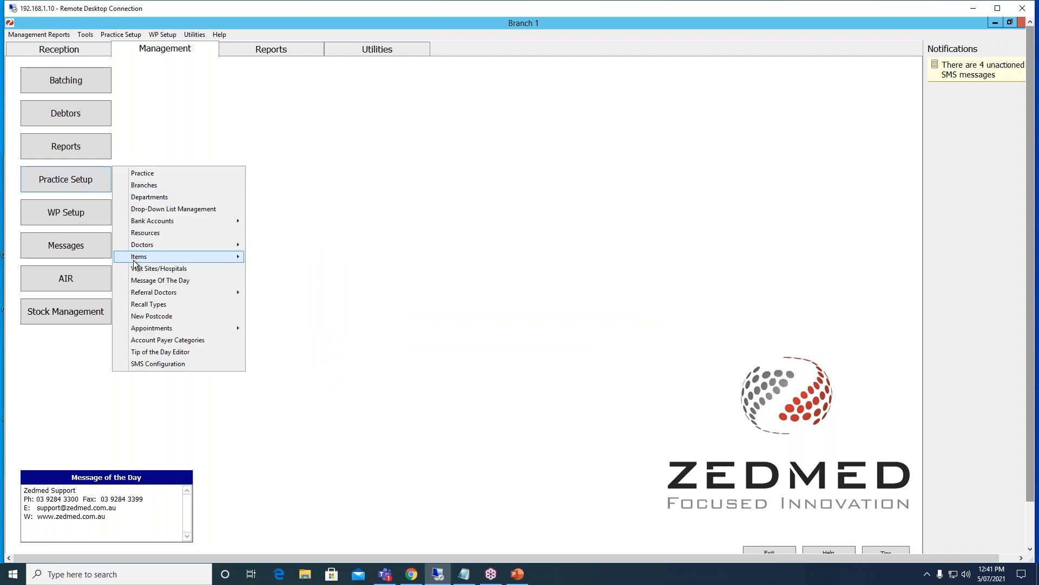
mouse_move(135, 260)
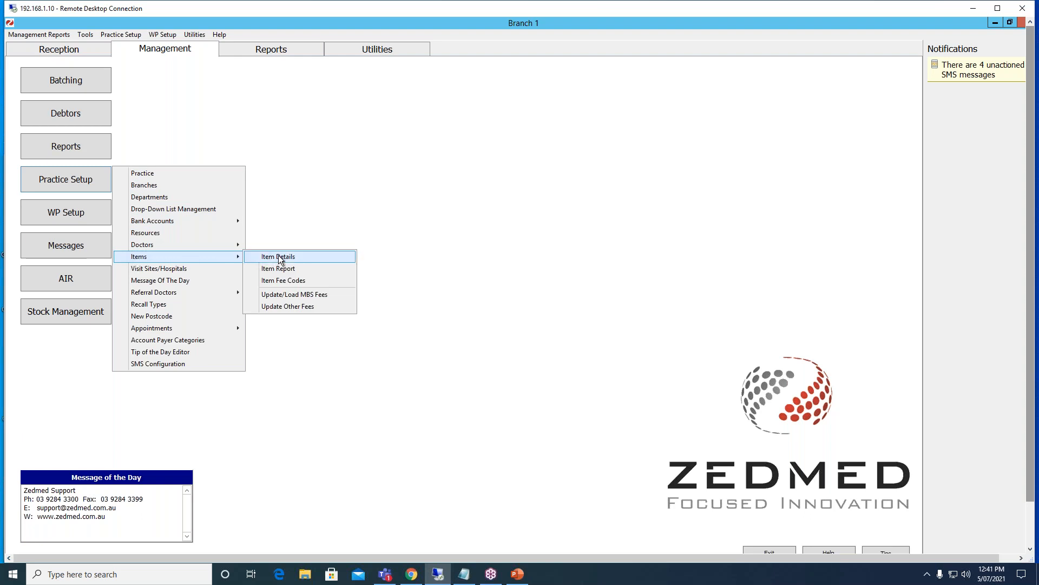
left_click(474, 243)
Switch to Chrome and view the Zedmed website and the Adding and Updating Medicare Items article.
left_click_drag(1033, 234, 1036, 295)
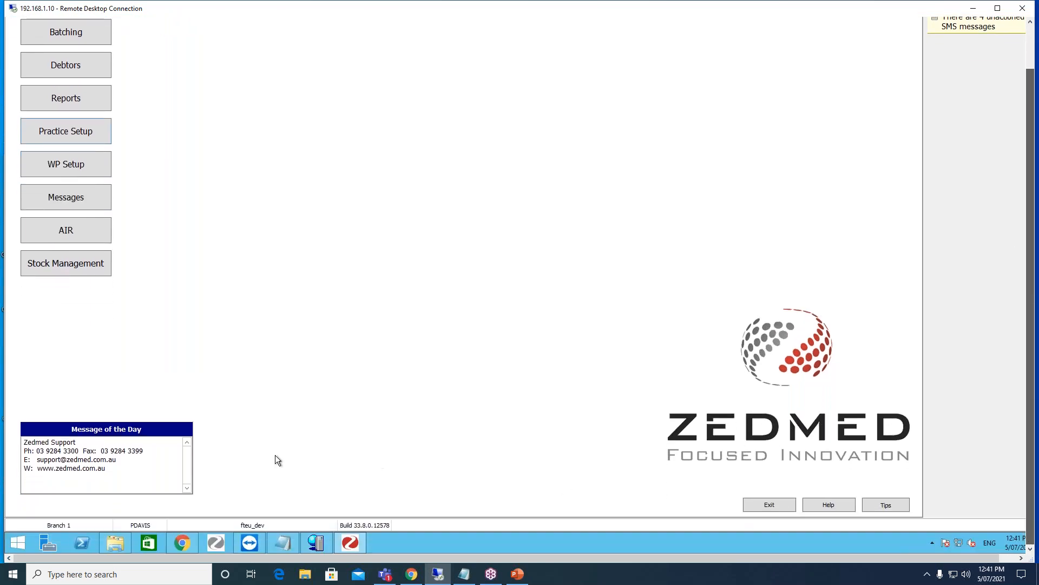
left_click(181, 541)
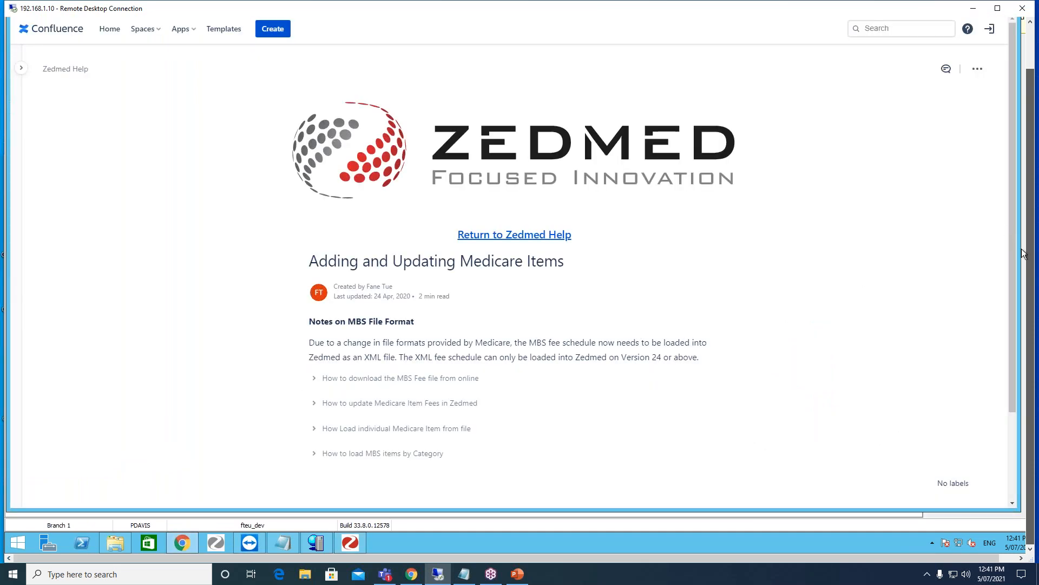
left_click_drag(1032, 251, 1029, 203)
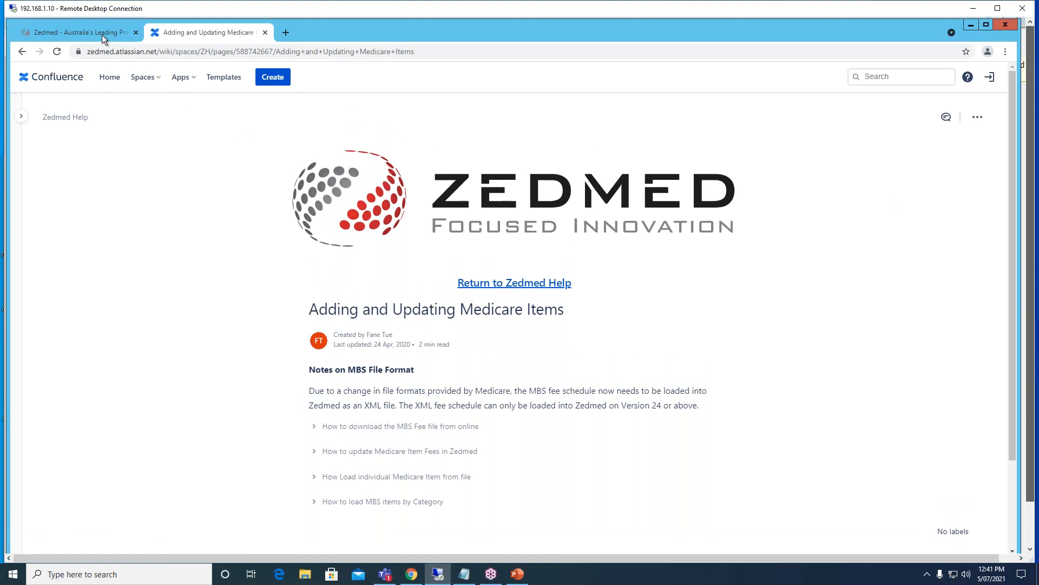
left_click(76, 29)
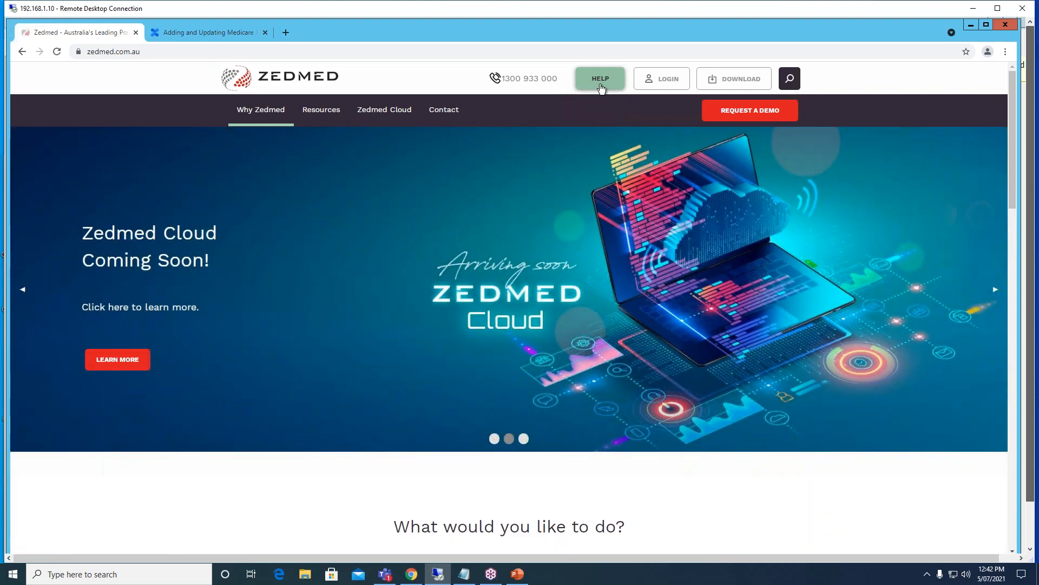
left_click(197, 33)
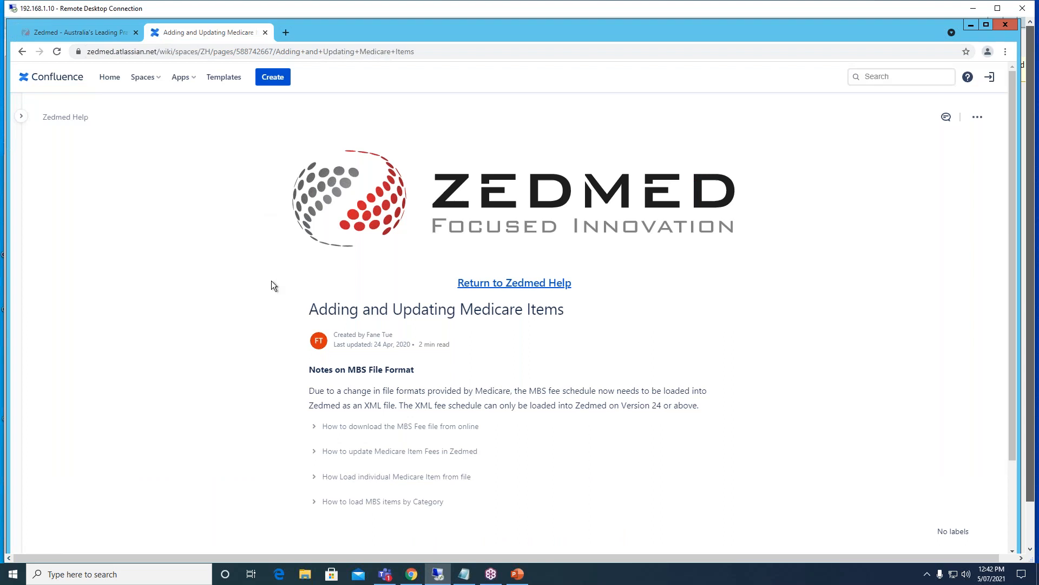
left_click_drag(317, 316, 473, 316)
Open Zedmed Help from the Zedmed website, search for "add" and open the Adding and Updating Medicare Items article.
left_click(85, 34)
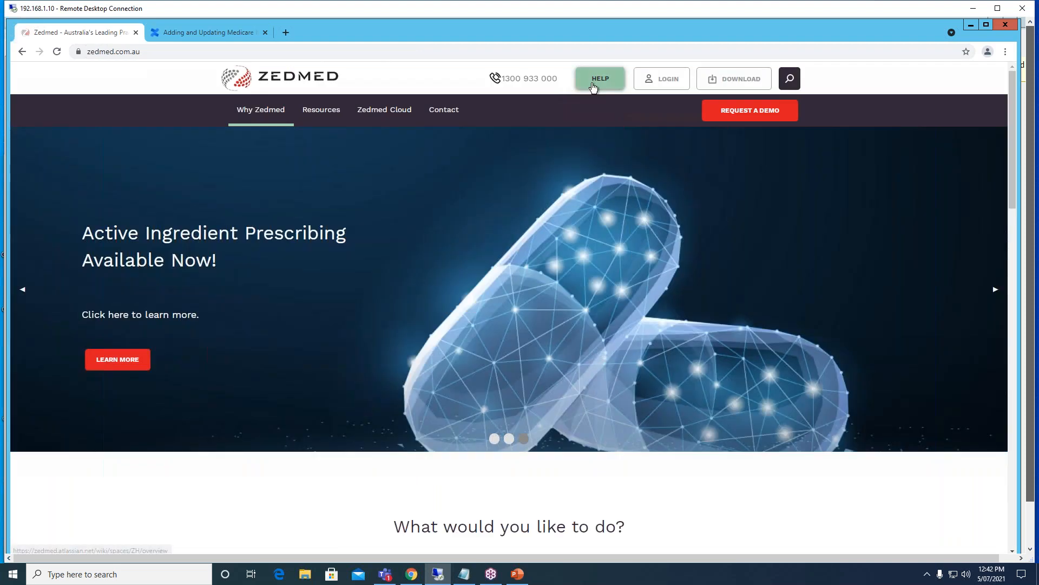
left_click(594, 85)
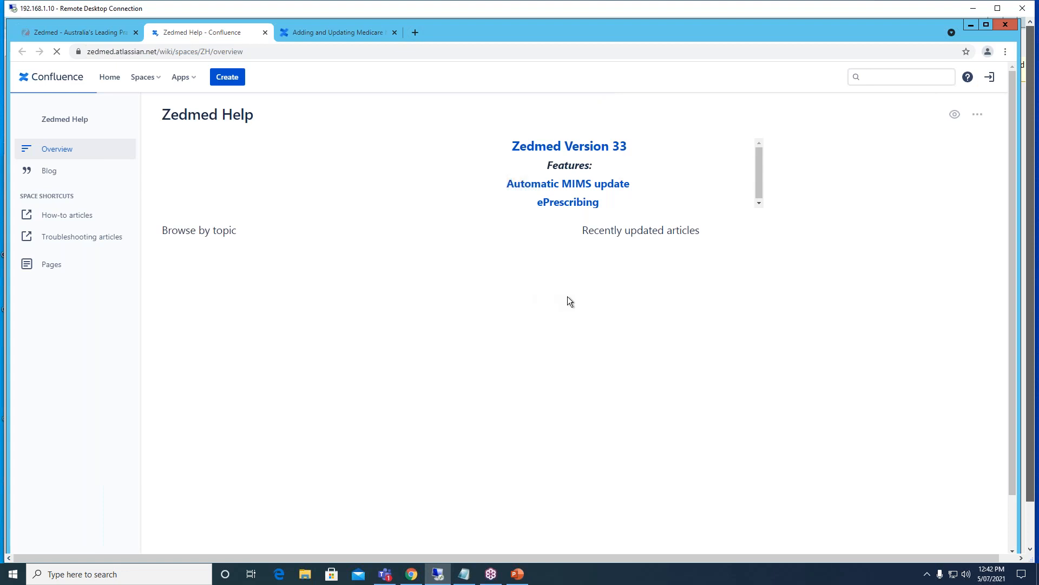
left_click(428, 208)
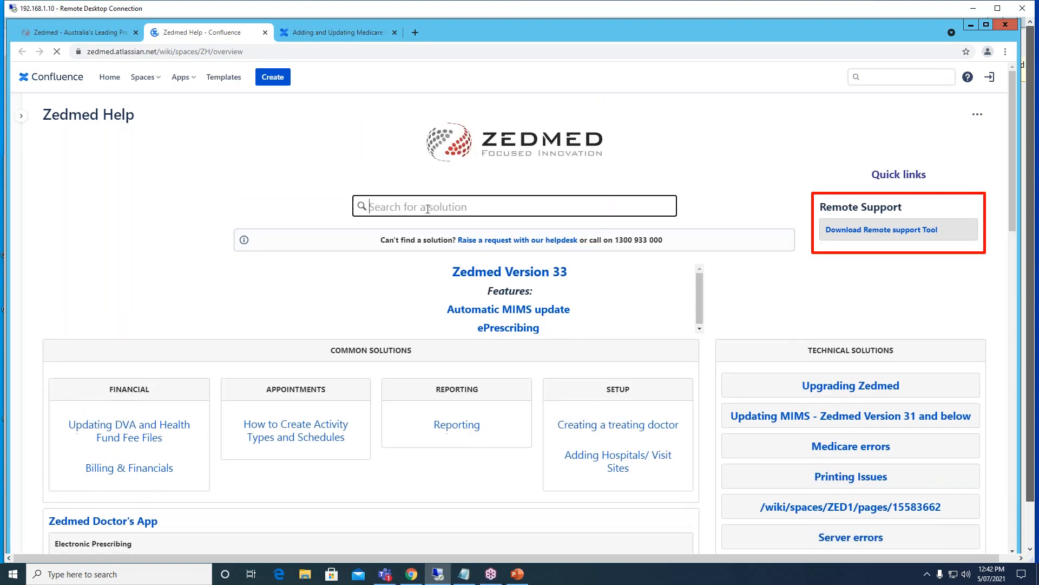
type("add")
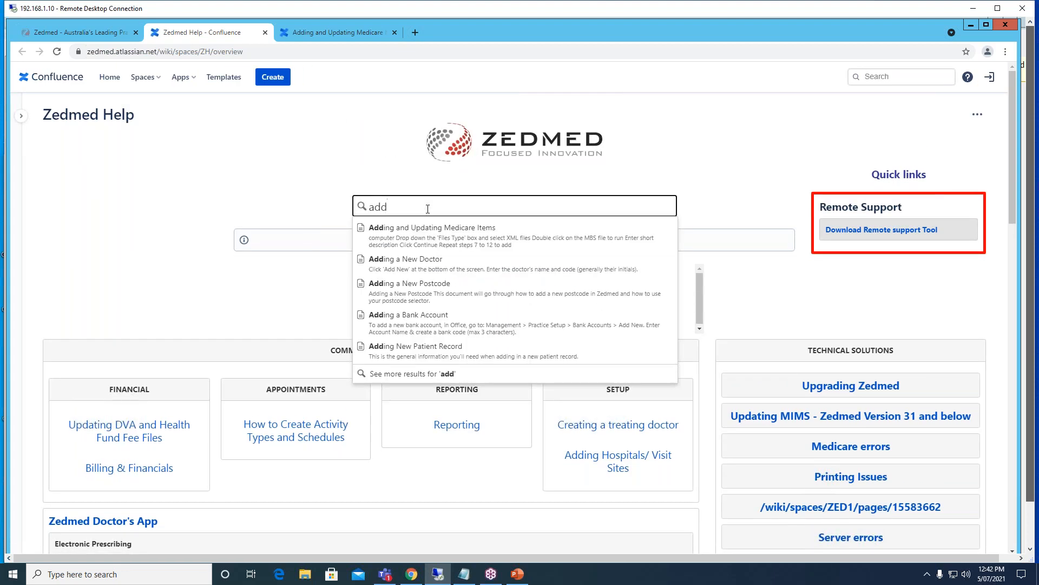
left_click(433, 237)
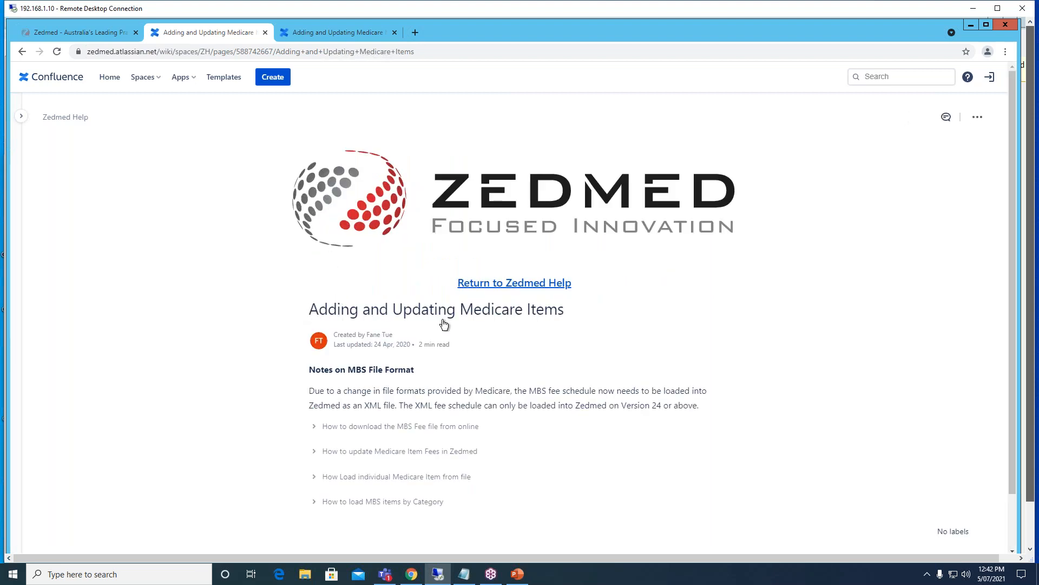
scroll(424, 427, "down", 1)
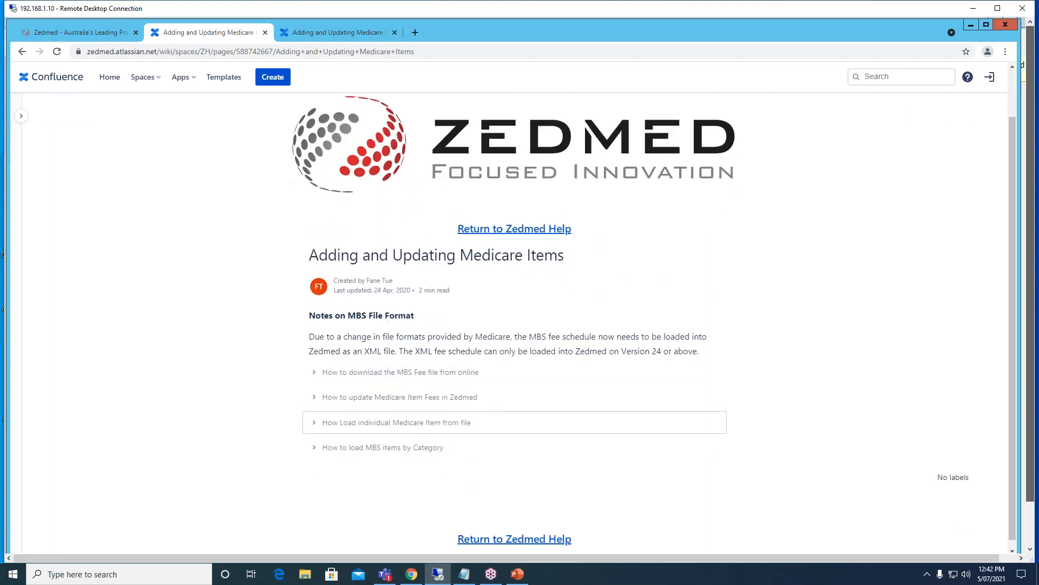
Review the instructions on downloading the MBS Fee file from online, and open the Client Login page from the Zedmed website.
left_click(313, 372)
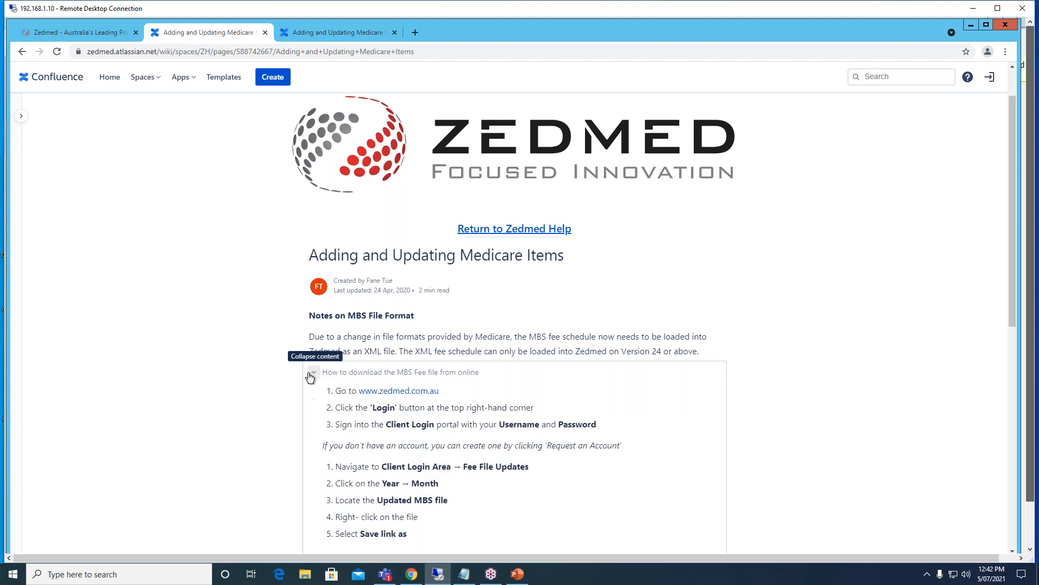
left_click(312, 373)
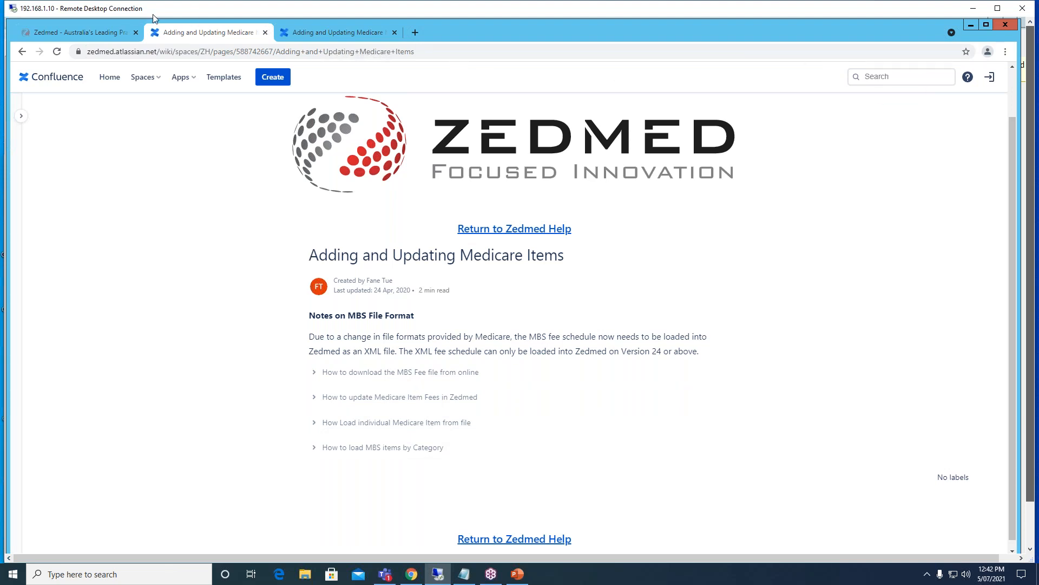
left_click(104, 32)
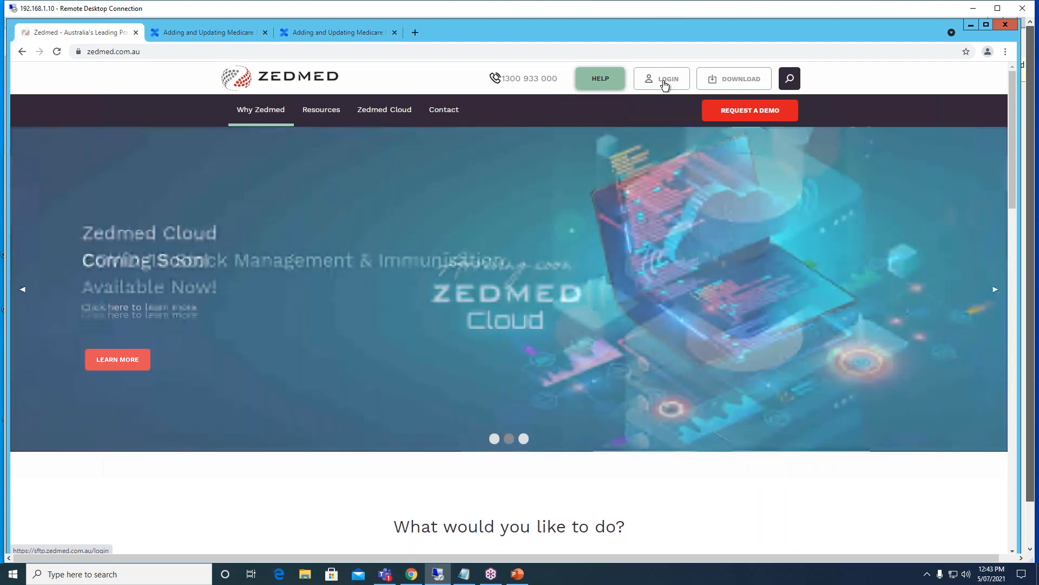
left_click(665, 82)
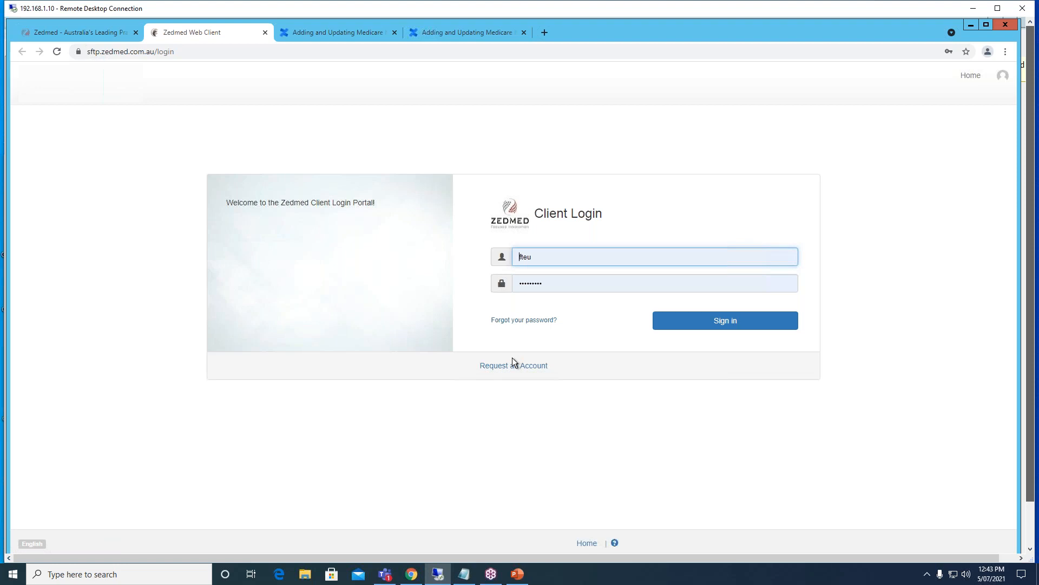
Sign in to the Client Login portal by entering the account password, and update the browser's saved password.
left_click(724, 326)
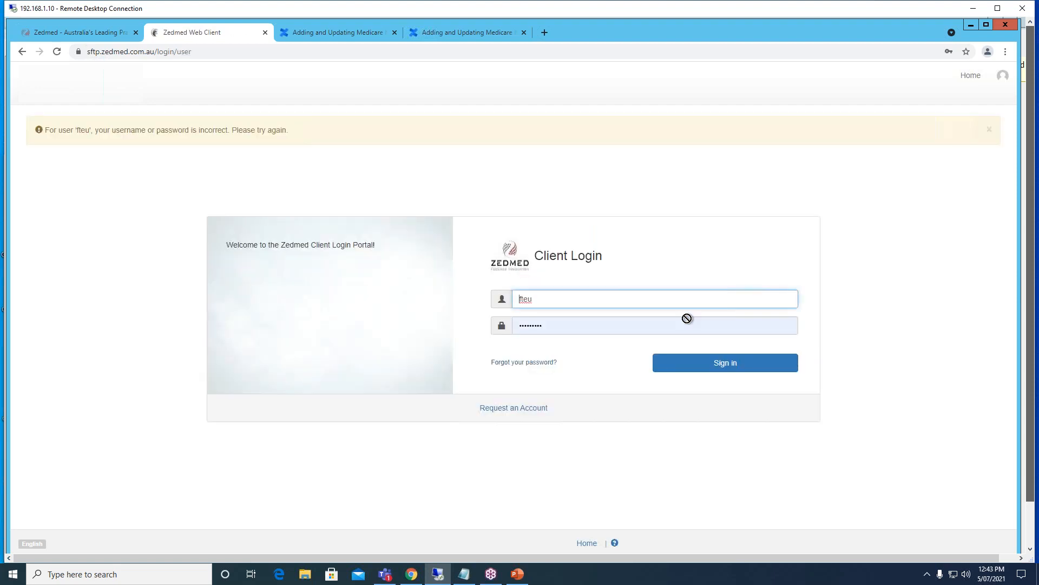
double_click(587, 329)
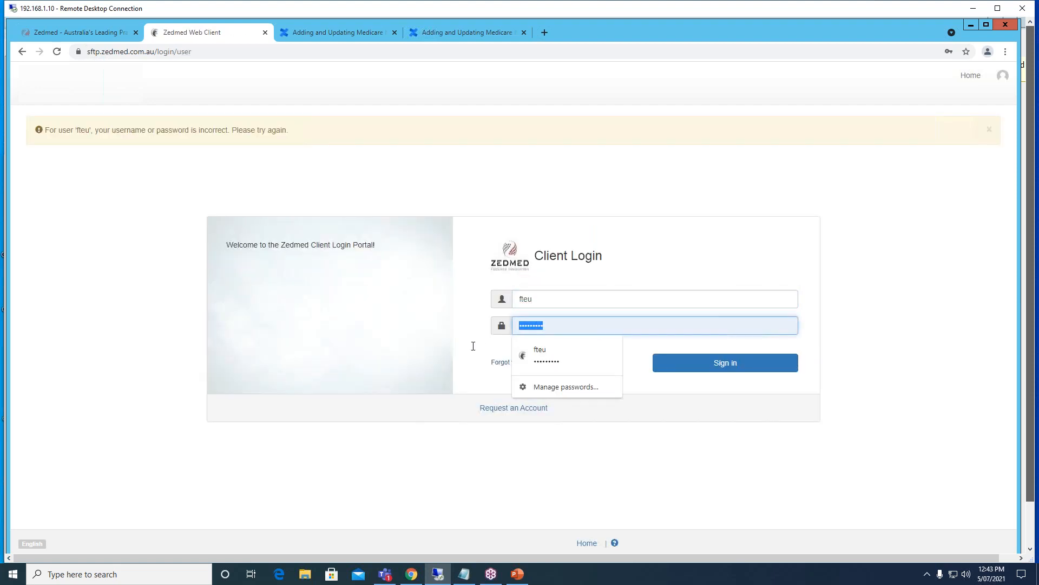
type("•••••••")
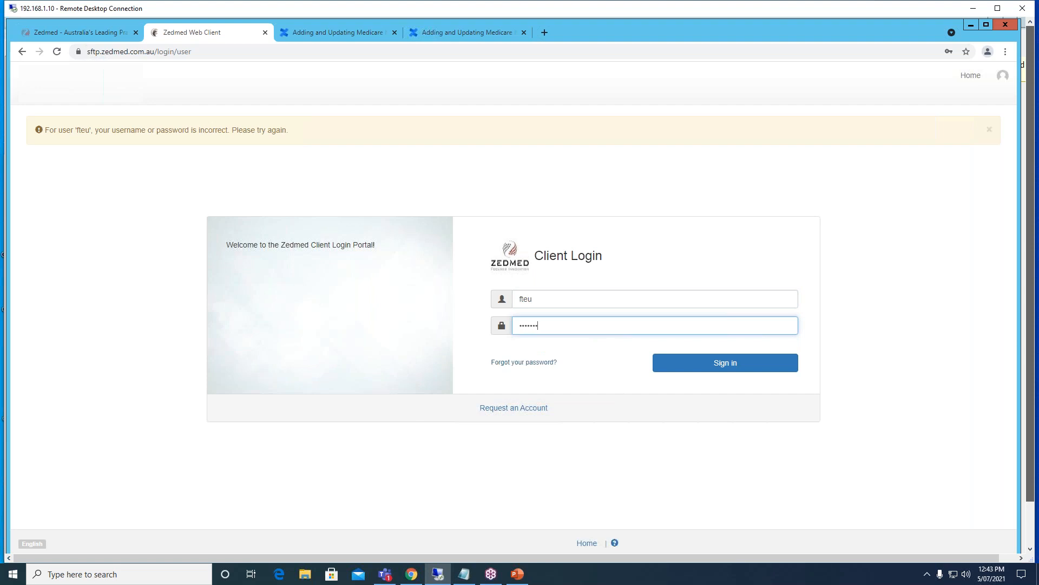
type("••")
key("Return")
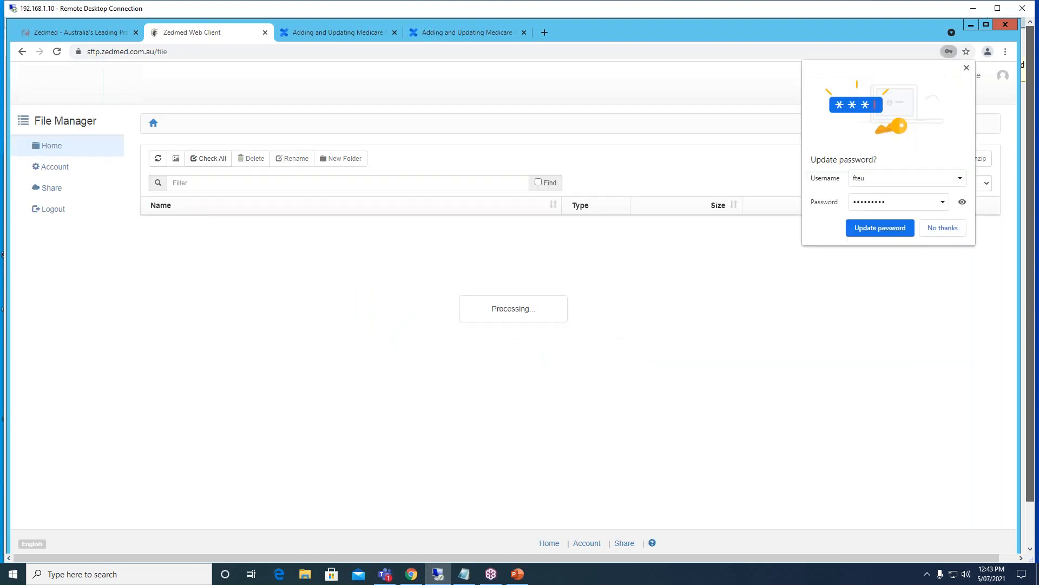
left_click(866, 227)
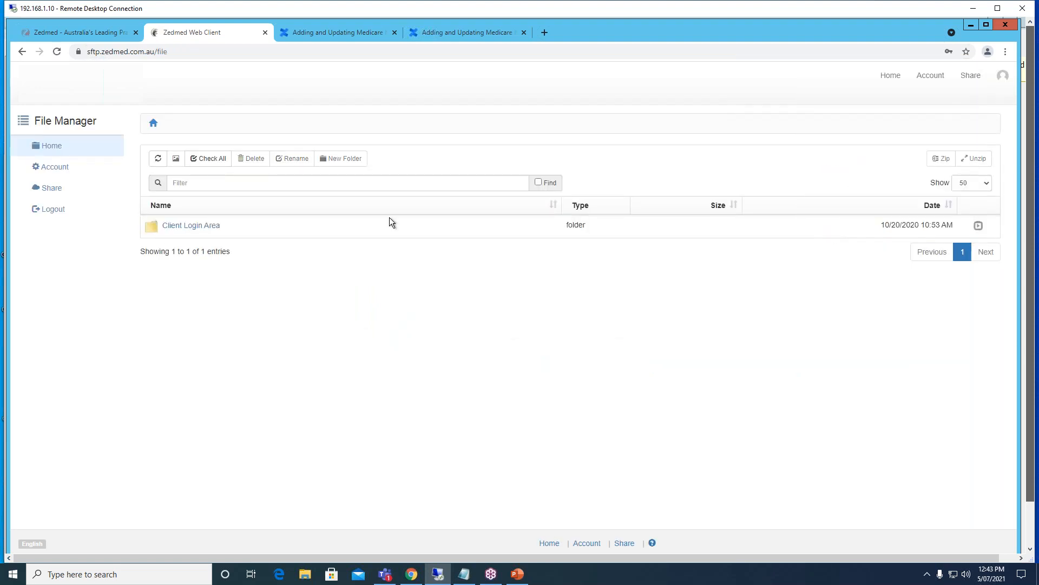
Open the 07 July 2021 folder under Client Login Area, Fee File Updates, 2021 Fee Schedules.
left_click(174, 229)
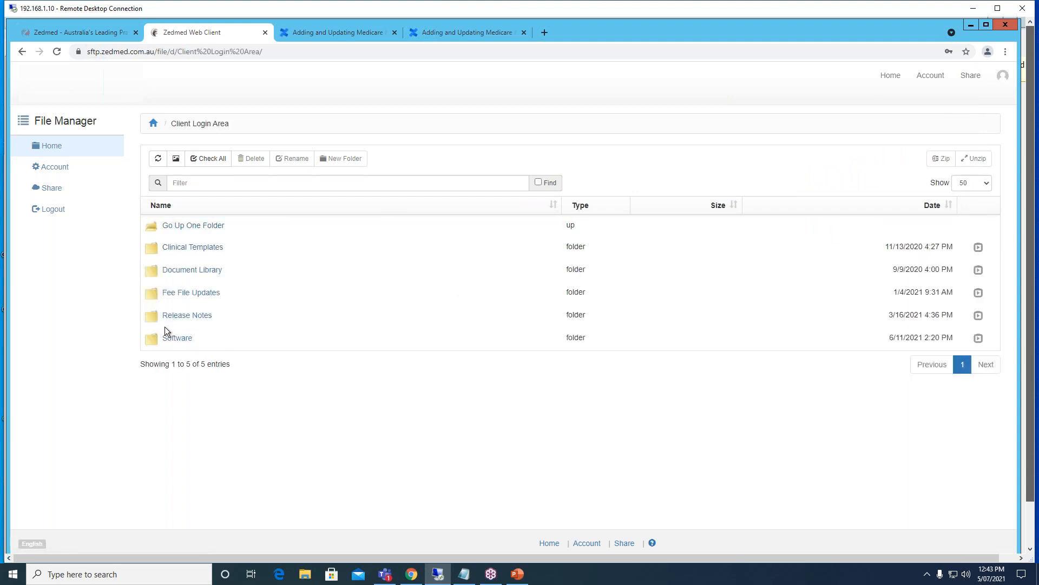
left_click(172, 295)
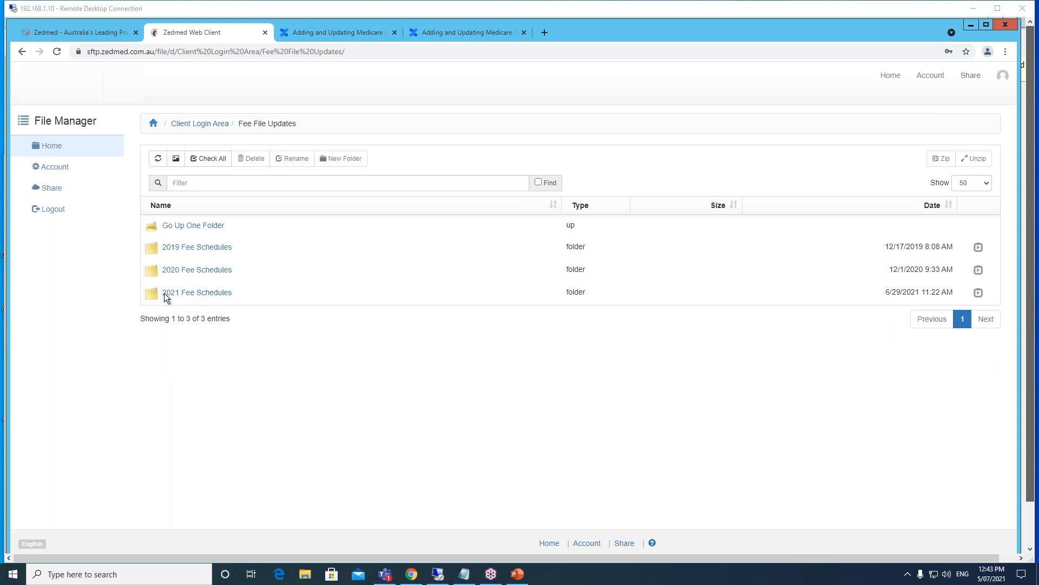
left_click(192, 293)
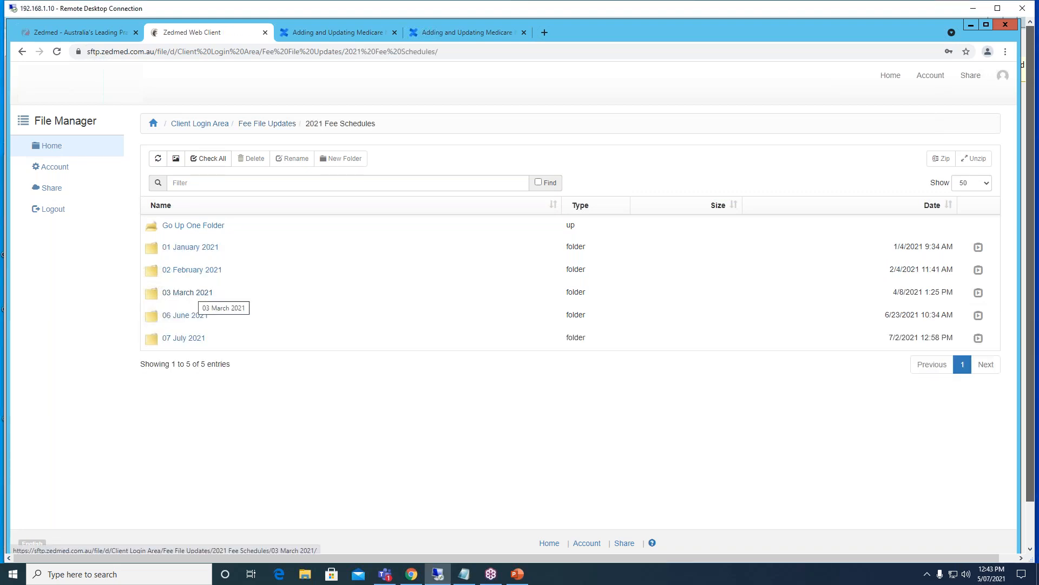
left_click(183, 343)
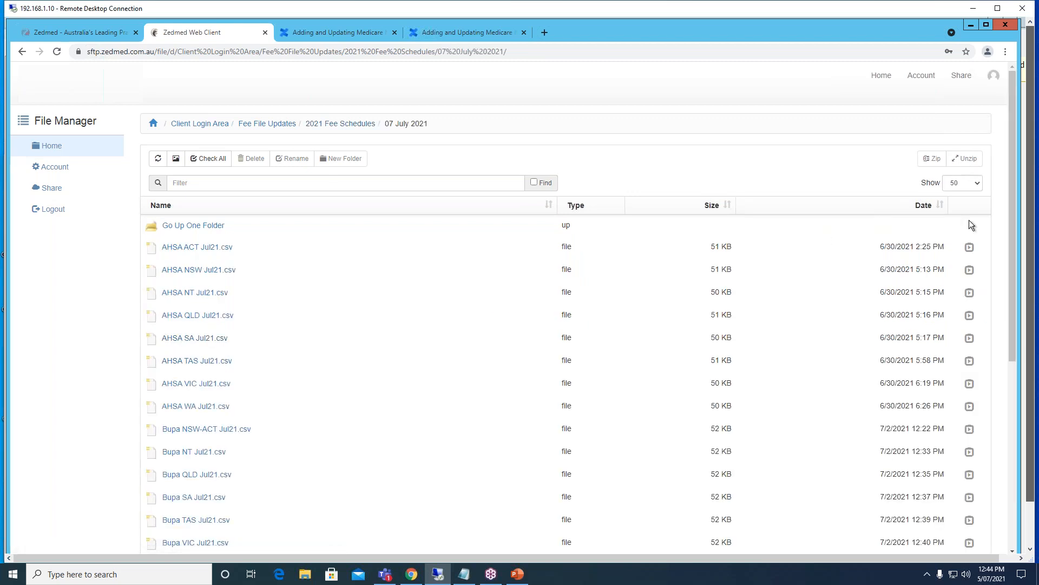
Download MBS UPDATED JUL21.xml and show the file options of AHSA ACT Jul21.csv.
left_click_drag(1031, 259, 1035, 480)
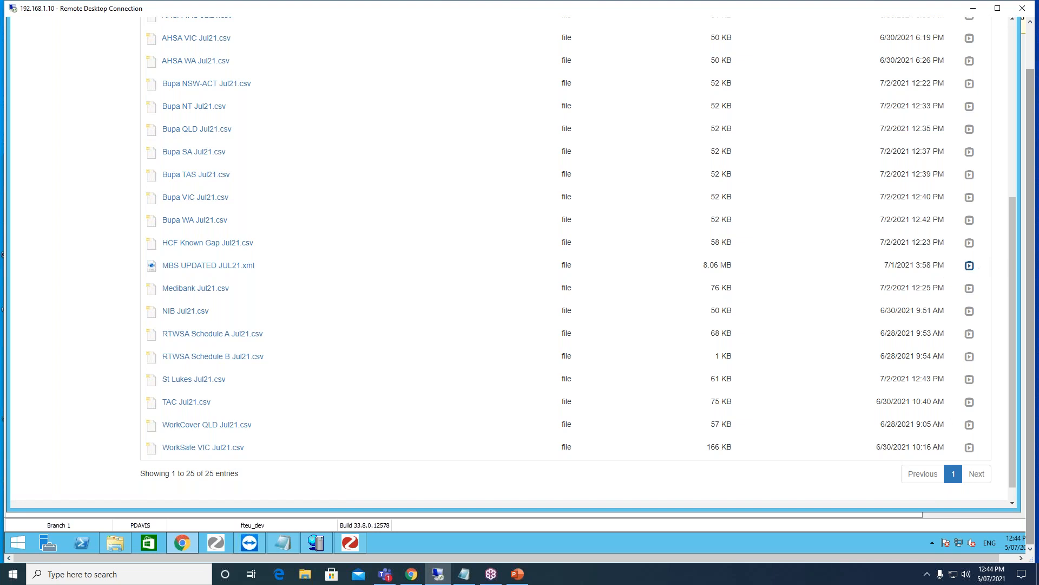
left_click(969, 266)
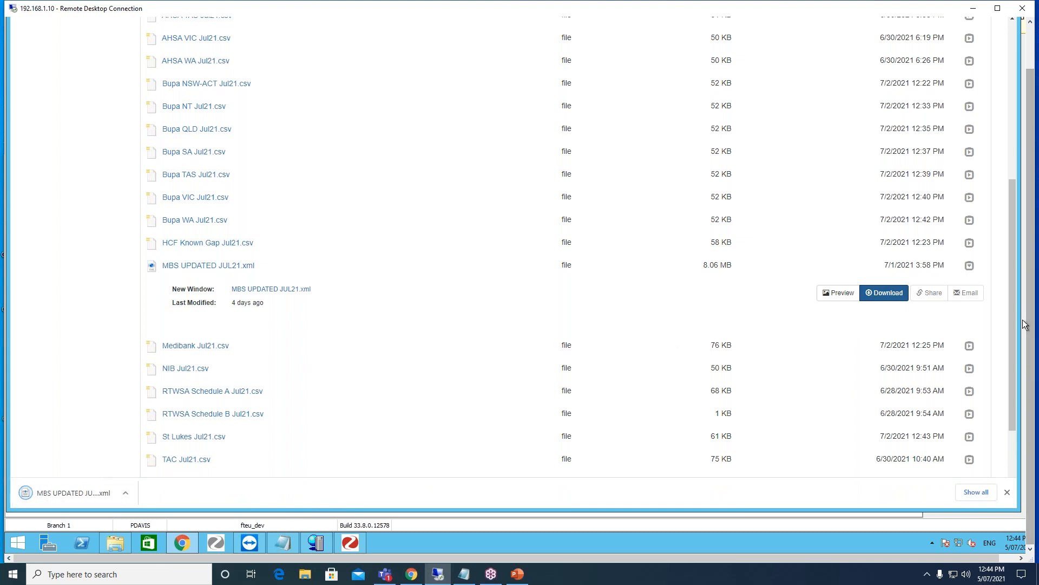
left_click_drag(1015, 318, 1016, 200)
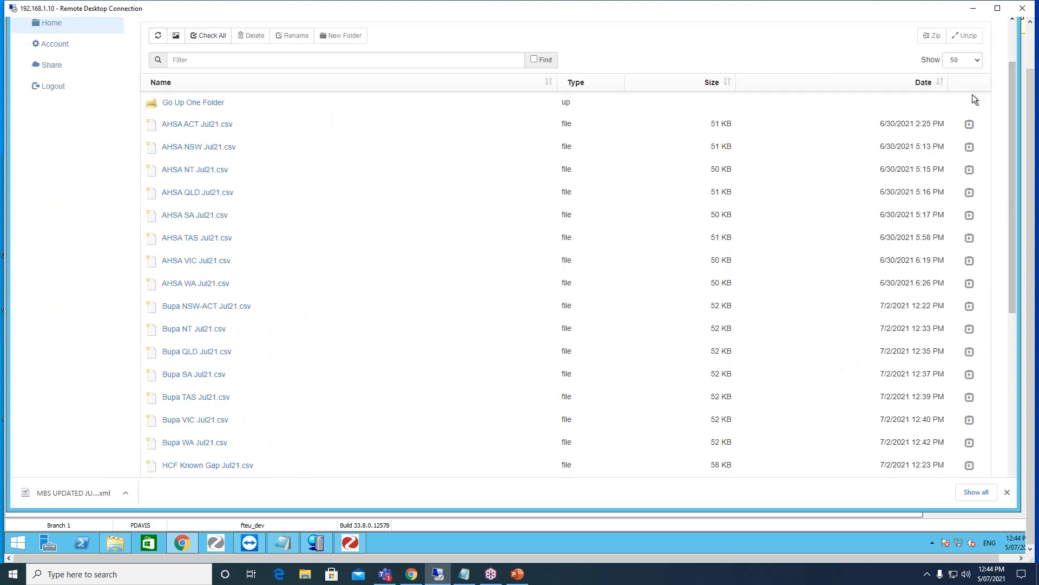
left_click(970, 124)
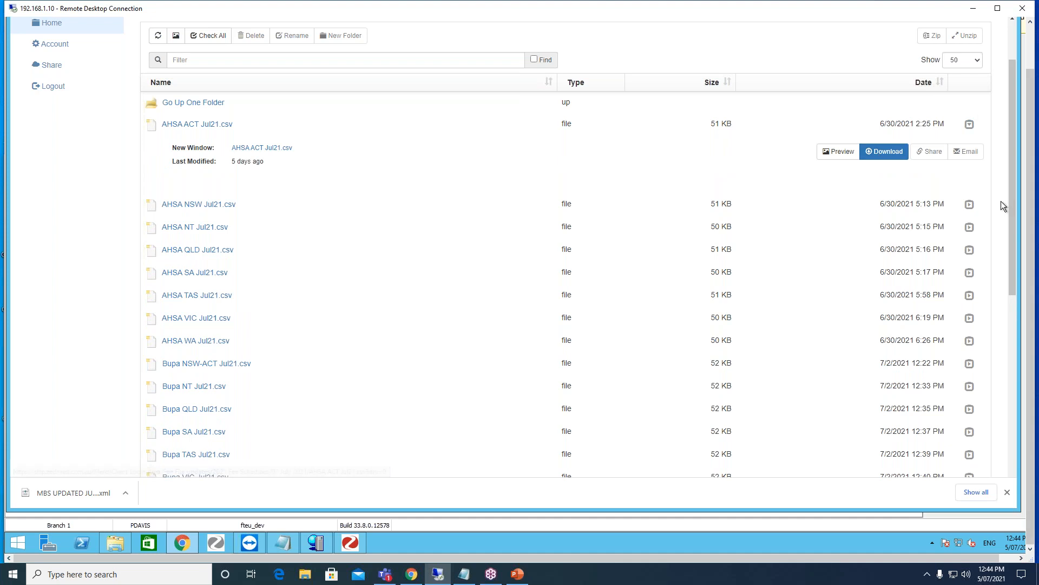
Download the TAC Jul21.csv and WorkCover QLD Jul21.csv fee files.
left_click_drag(1016, 224, 1034, 387)
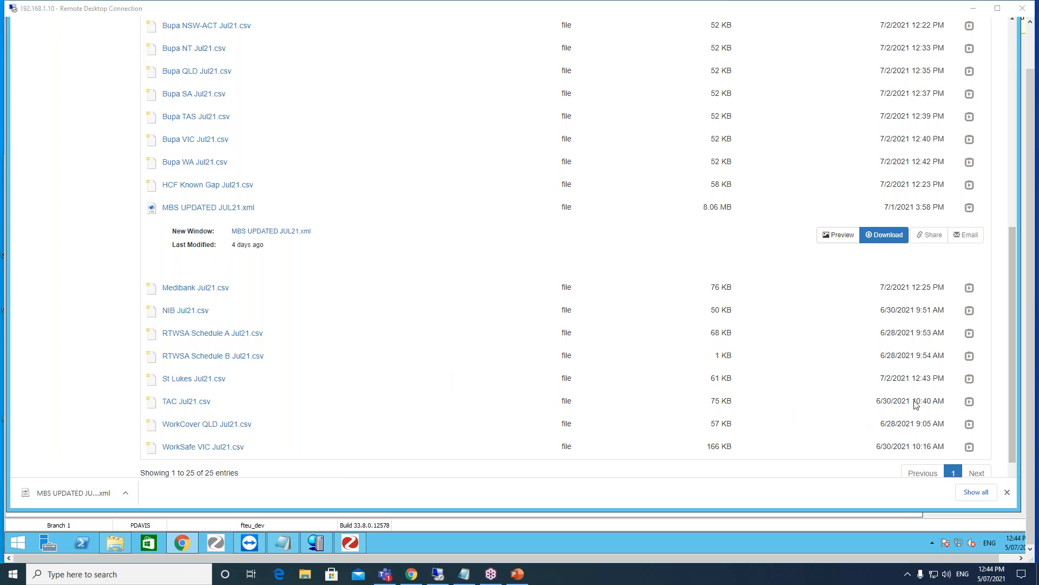
left_click(970, 402)
left_click(897, 429)
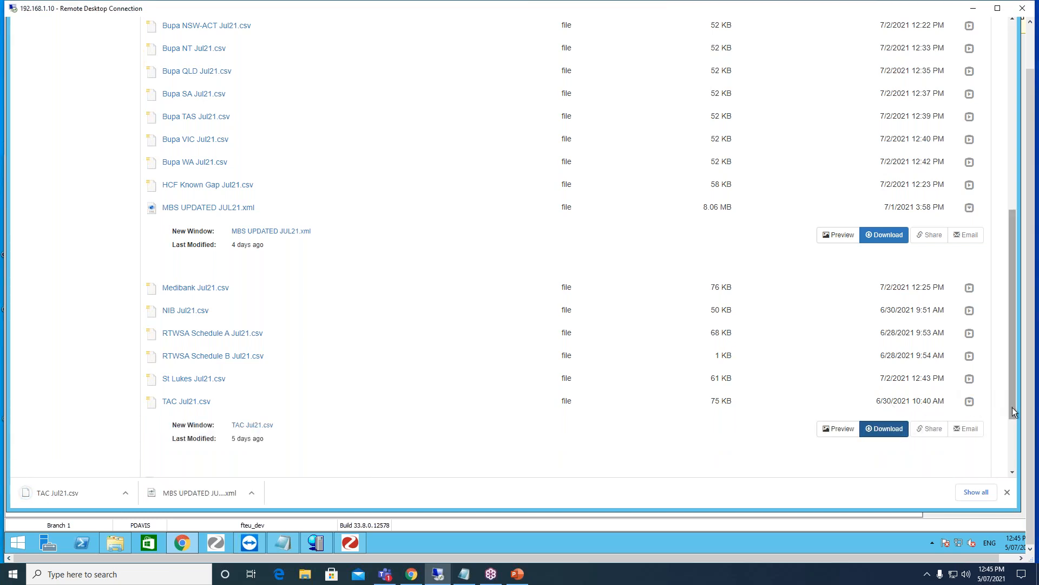
left_click_drag(1013, 415, 1009, 447)
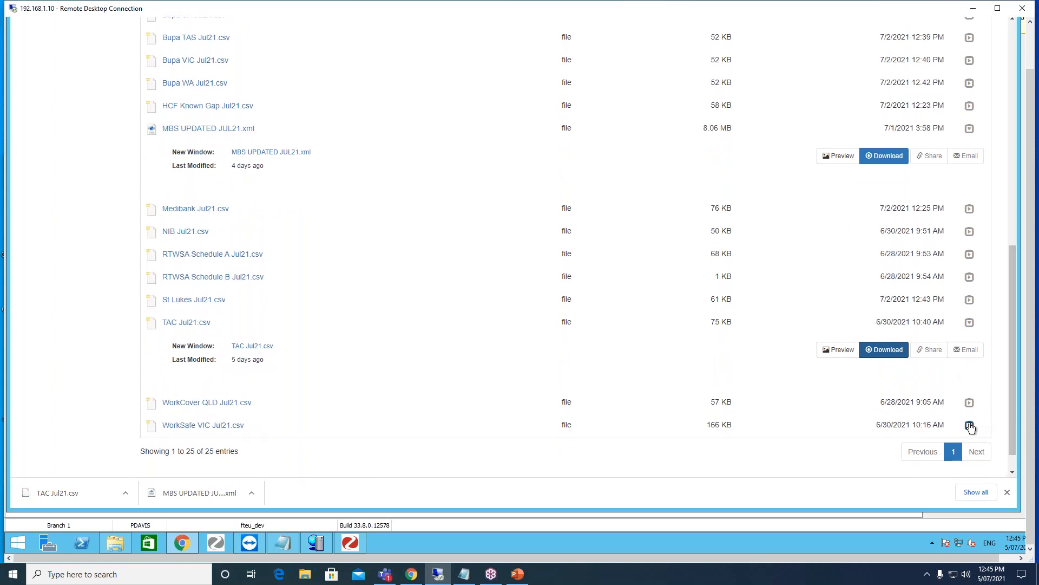
left_click(970, 403)
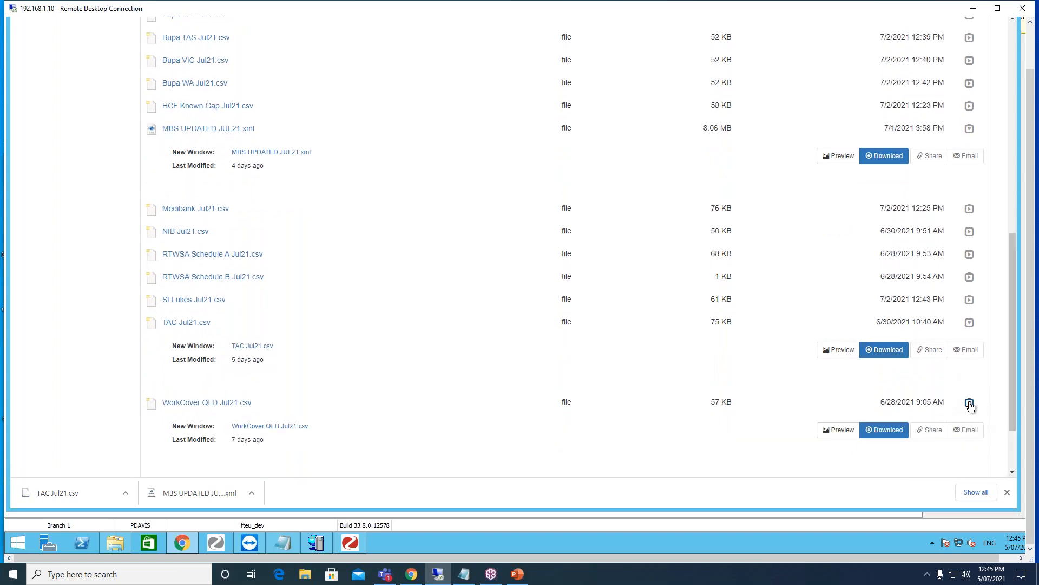
left_click(888, 429)
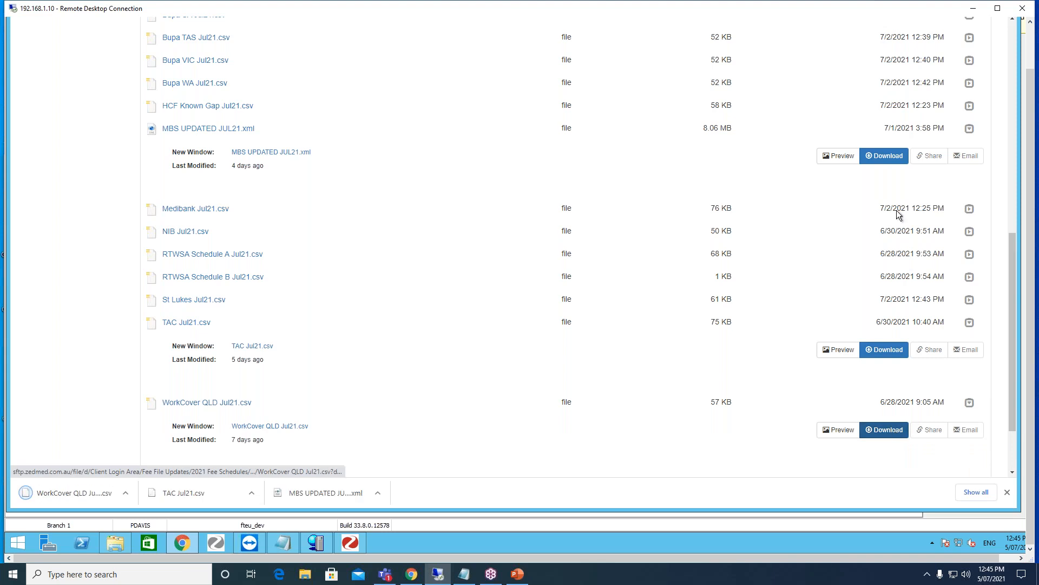
Switch back to Zedmed and open Update/Load MBS Fees from the practice's item setup.
left_click_drag(1012, 264, 1018, 40)
left_click(969, 26)
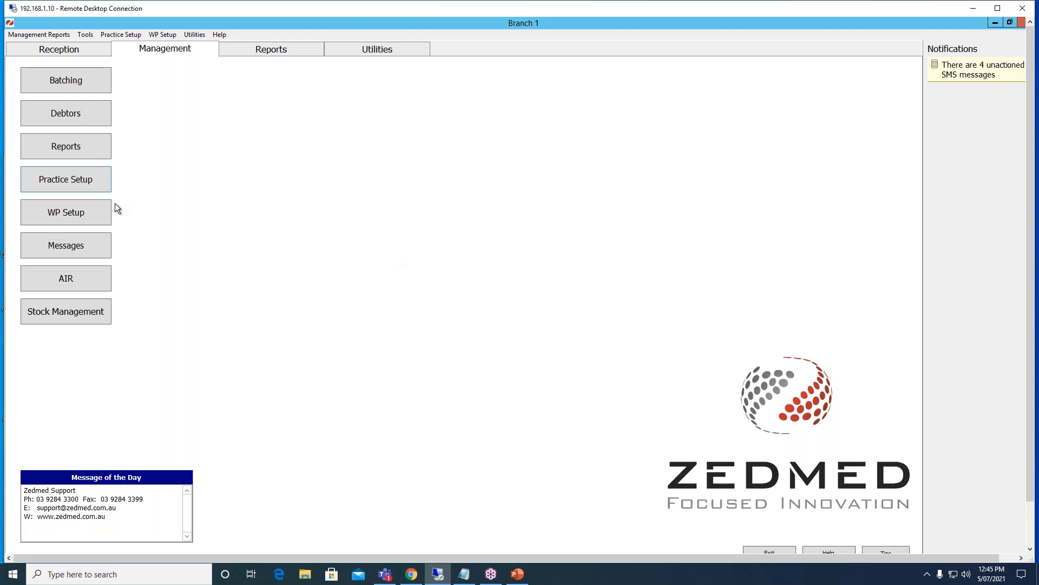
left_click(52, 182)
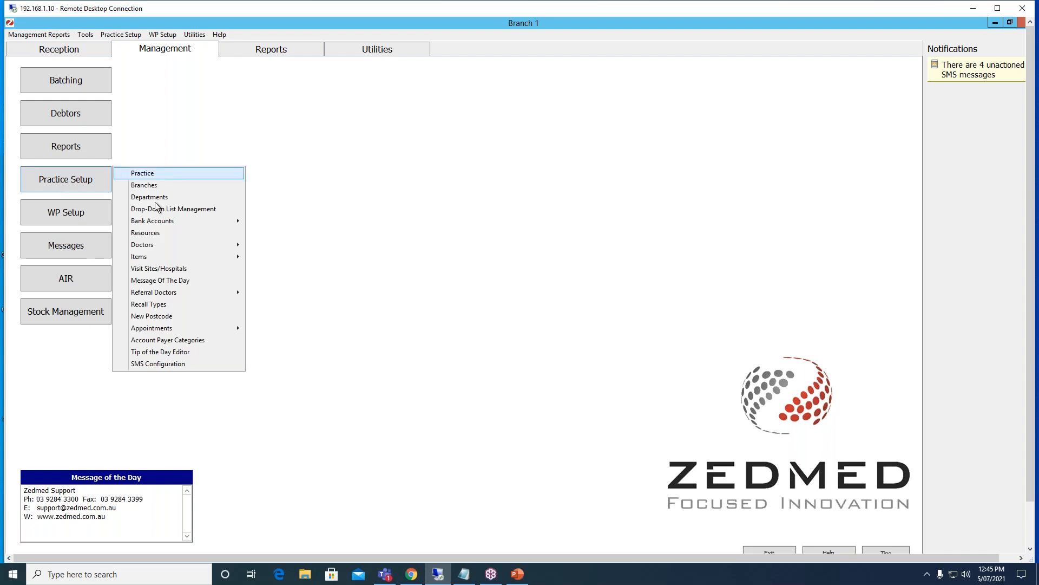
mouse_move(145, 261)
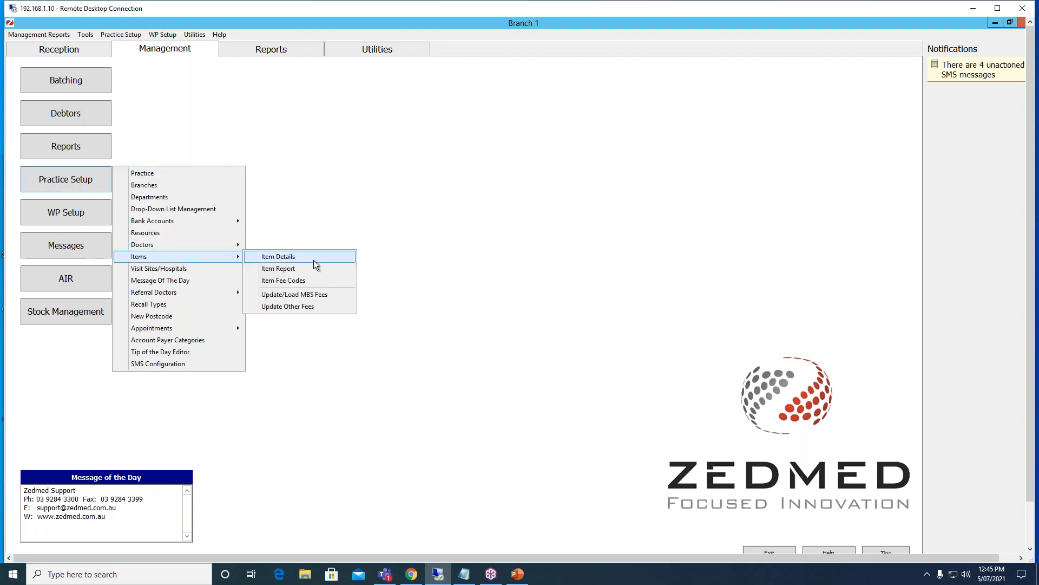
left_click(273, 297)
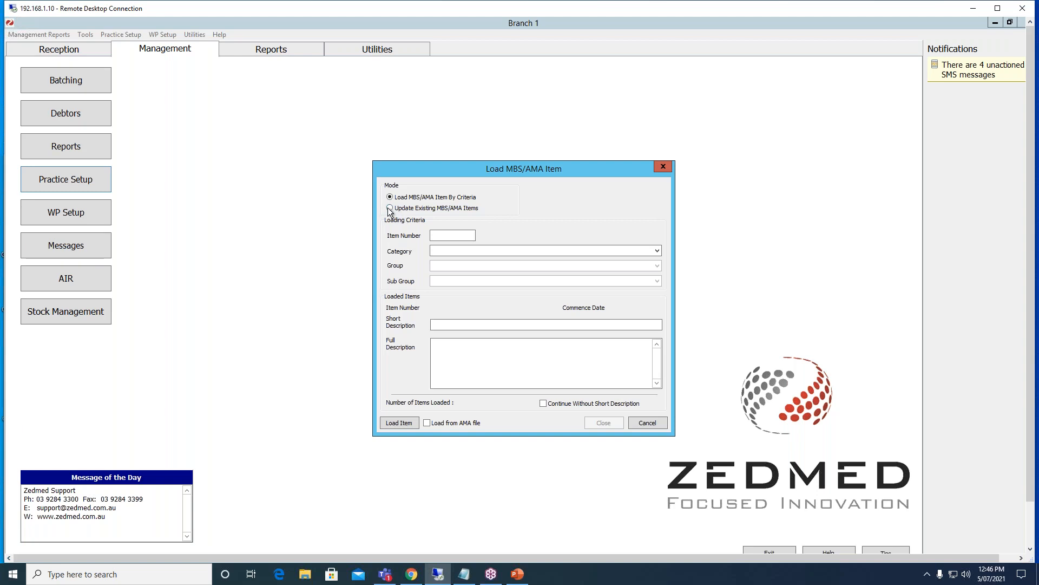
Choose to update existing MBS/AMA items and set the prices' effective date to 01/07/2021.
left_click(390, 208)
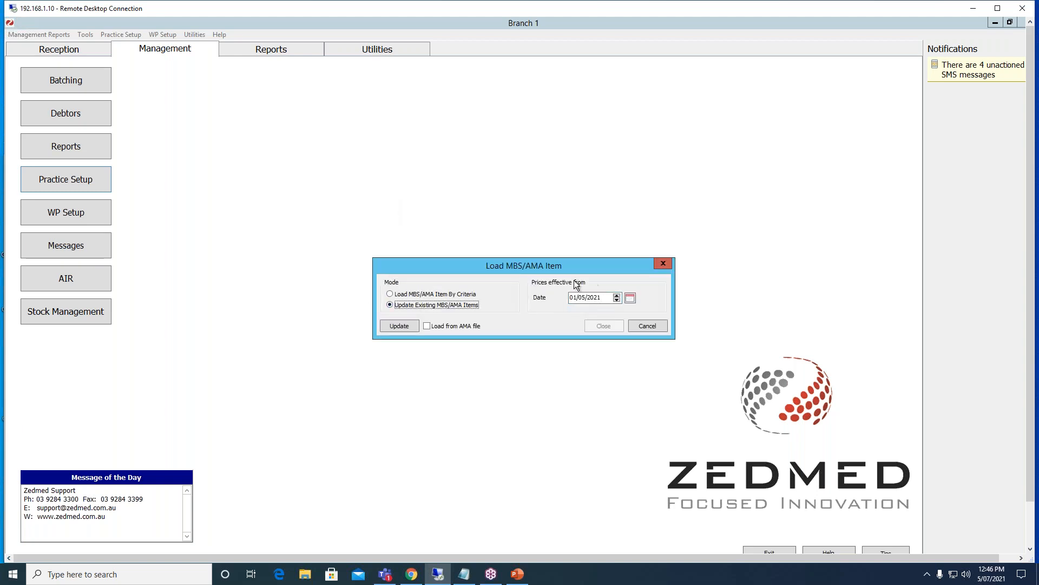
left_click(573, 299)
left_click(573, 299)
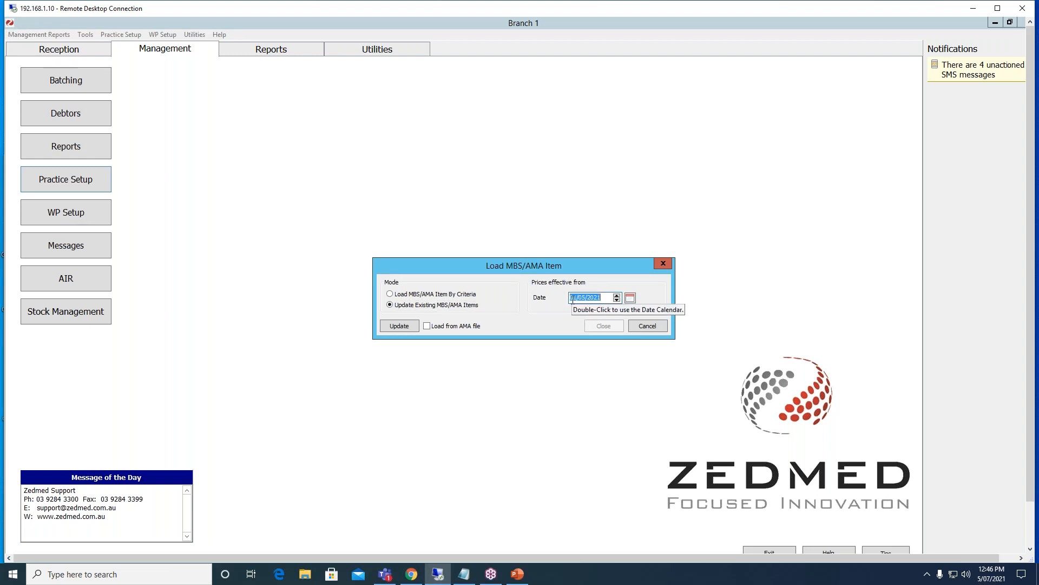
left_click(582, 297)
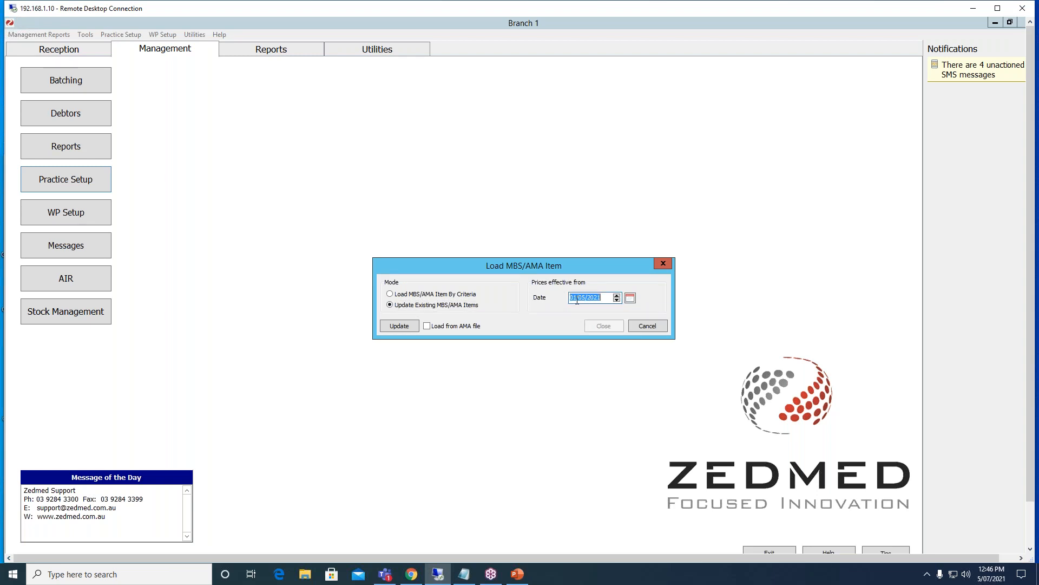
type("7")
Start the MBS update and decline the system-calculated date, keeping 01/07/2021 as the effective date.
left_click(398, 327)
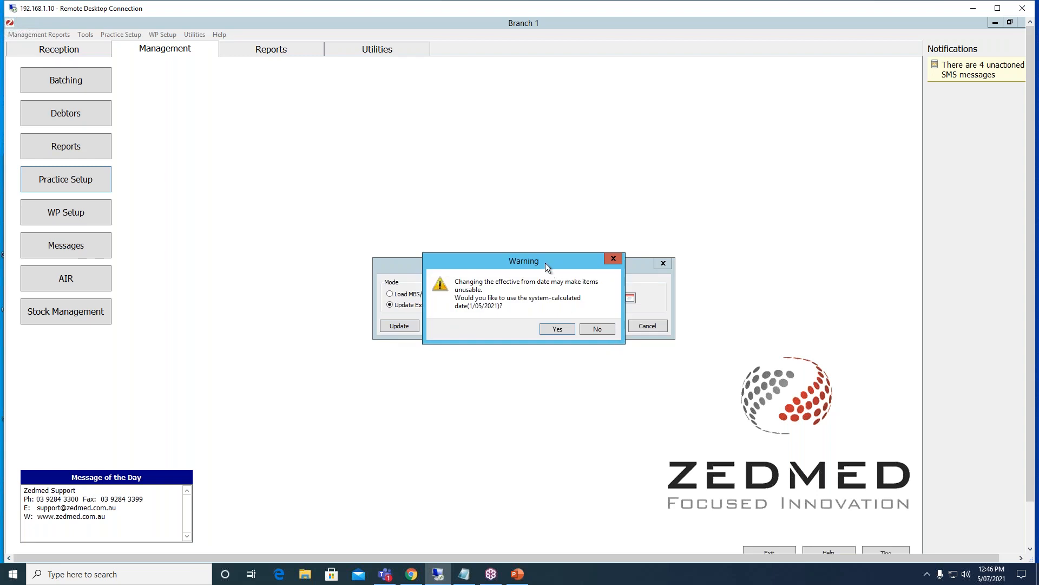
left_click_drag(544, 262, 545, 290)
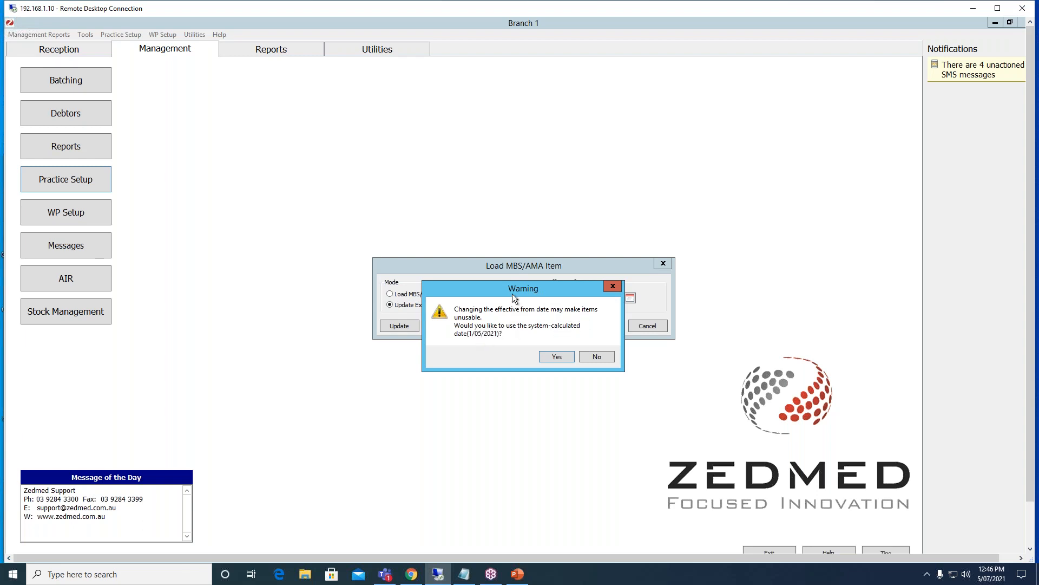
left_click_drag(512, 292, 504, 320)
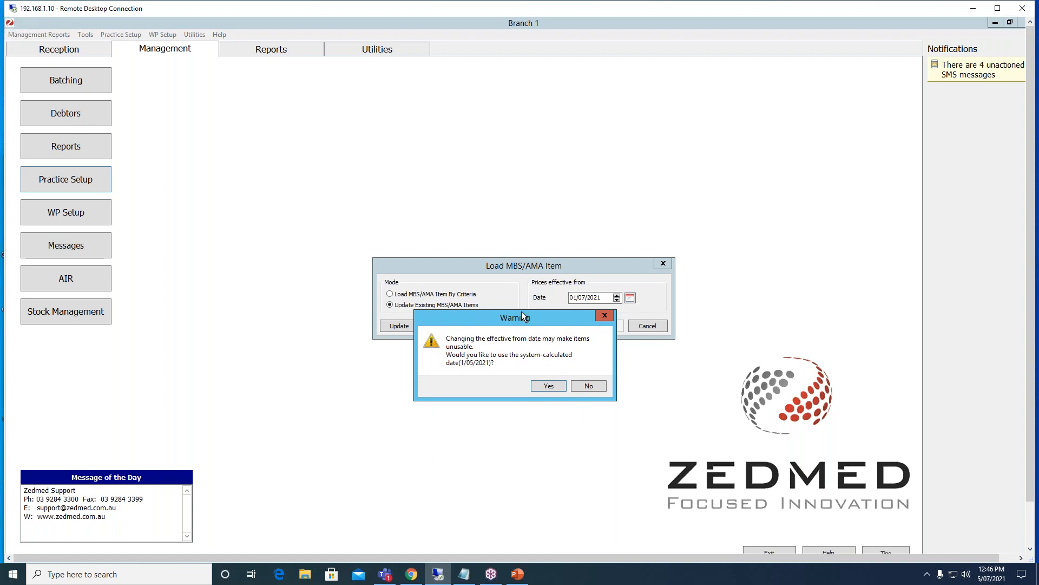
left_click_drag(526, 316, 549, 319)
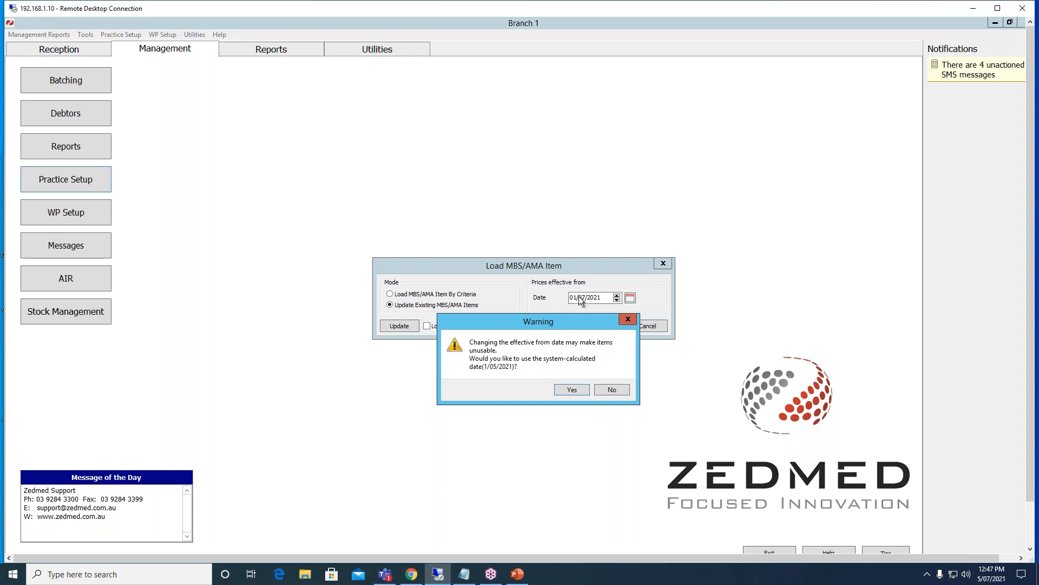
left_click(618, 388)
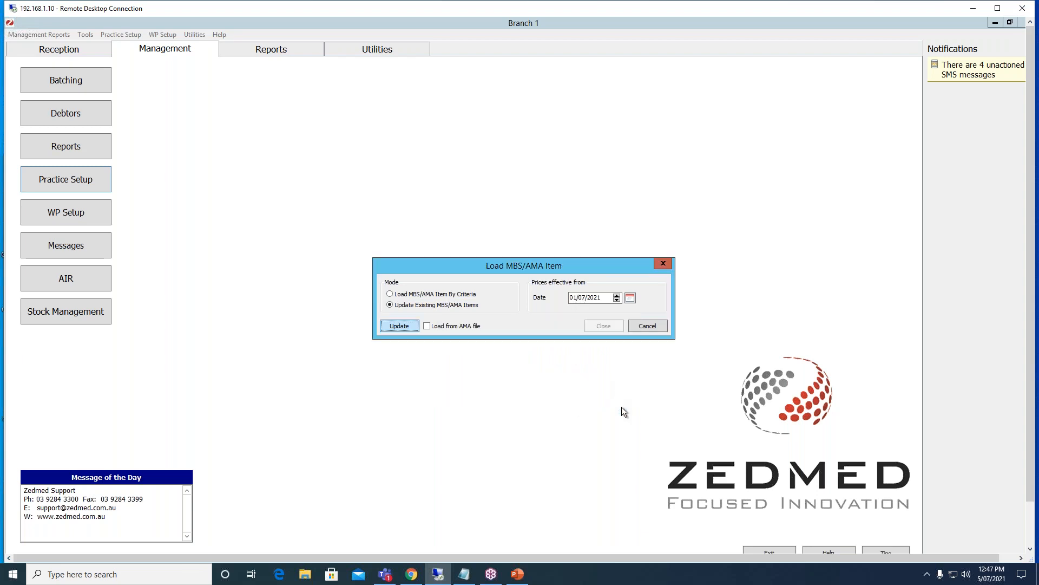
Start the update, show XML files in the Downloads folder and select MBS UPDATED JUL21.xml as the fee file.
left_click(401, 326)
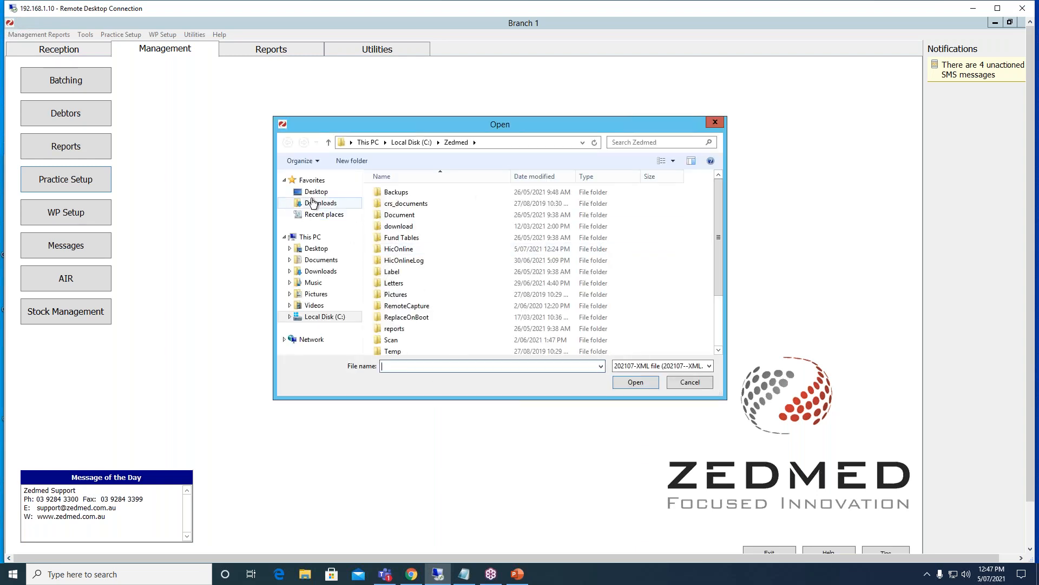
left_click(319, 204)
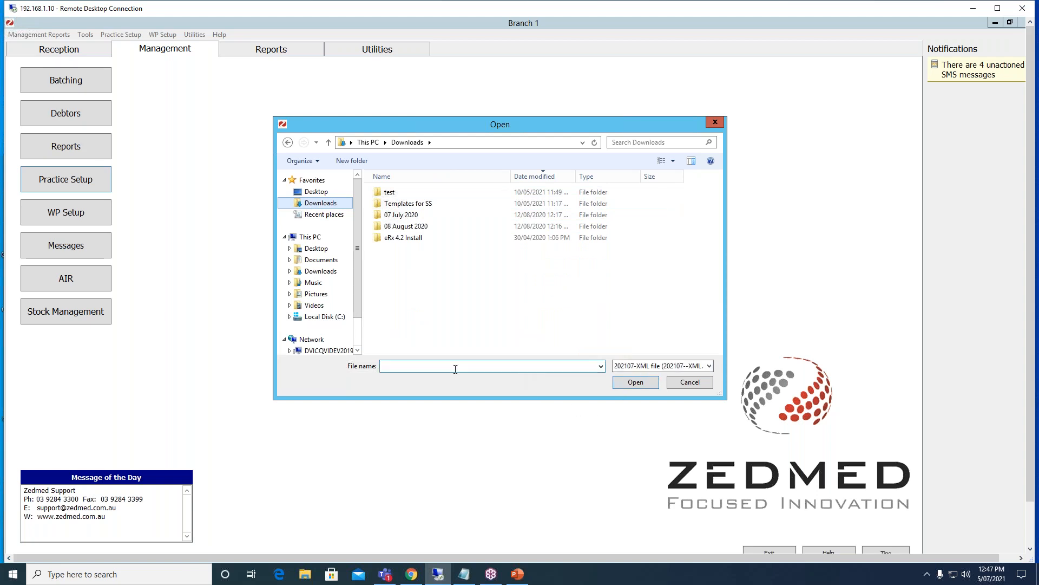
left_click(636, 365)
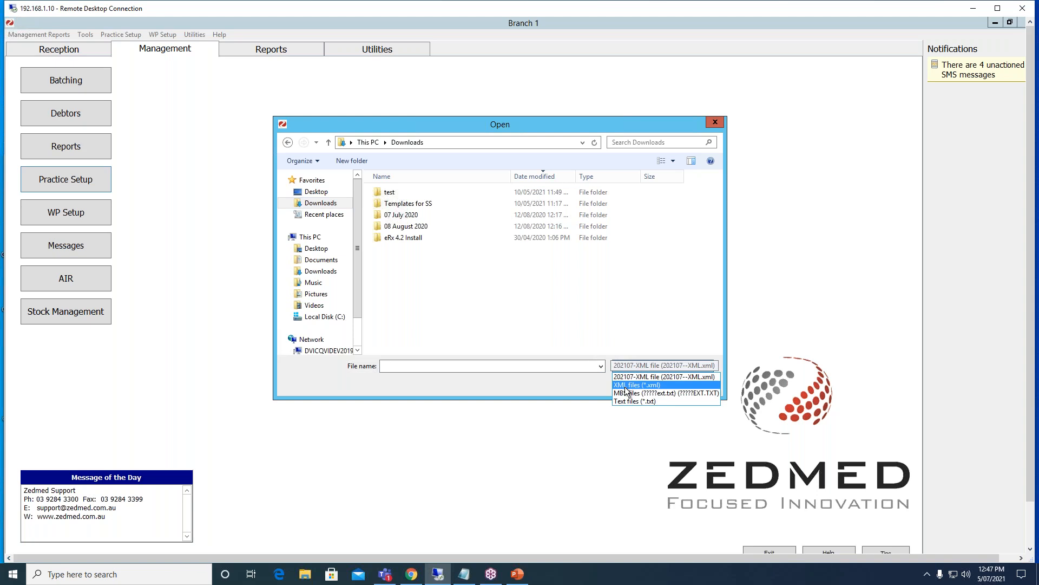
left_click(626, 385)
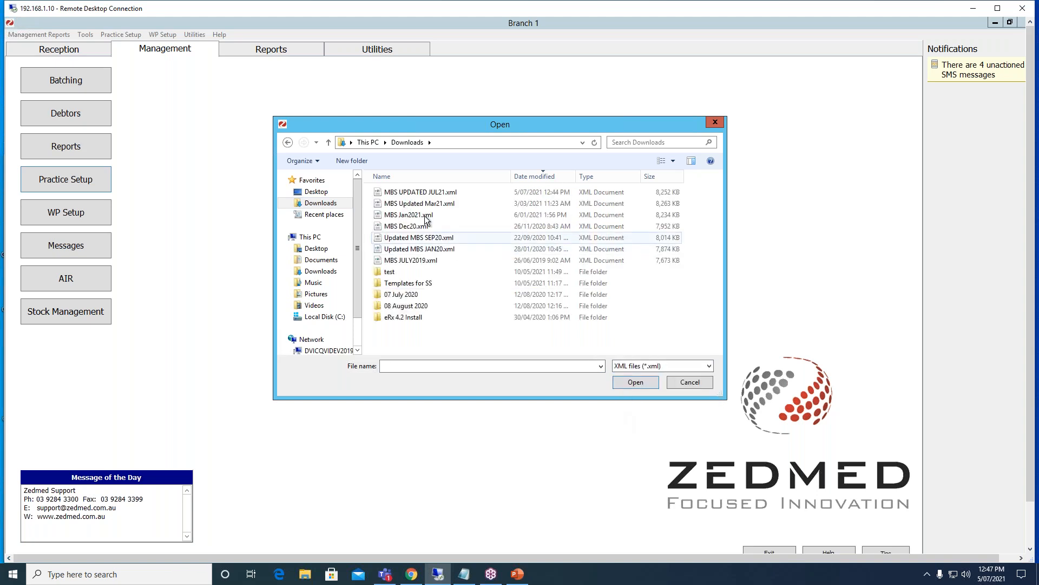
left_click(407, 194)
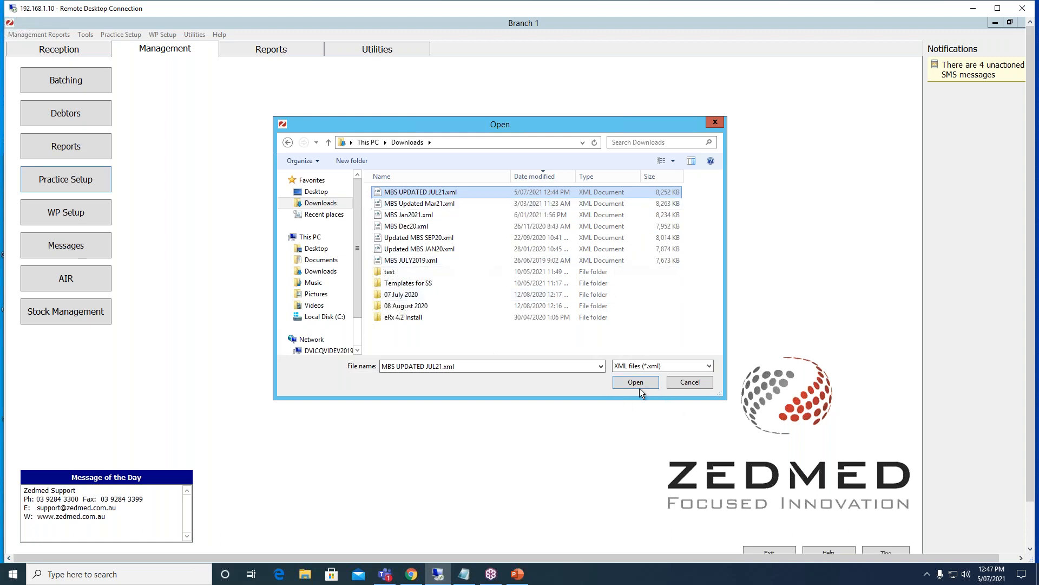
Cancel the fee file selection and close the Load MBS/AMA Item window.
left_click_drag(599, 125, 393, 231)
left_click_drag(367, 124, 248, 106)
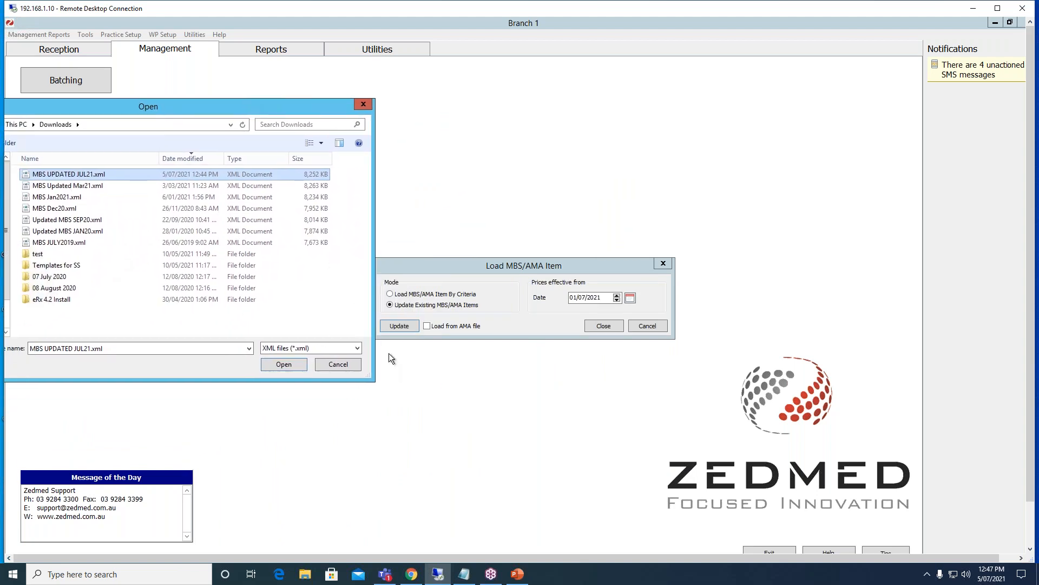
left_click(336, 364)
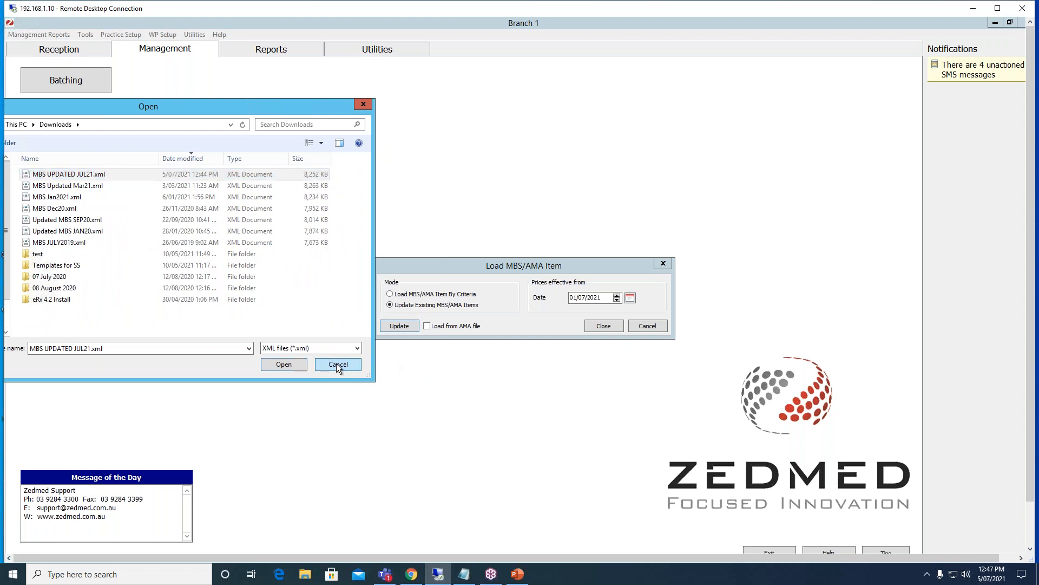
left_click(594, 316)
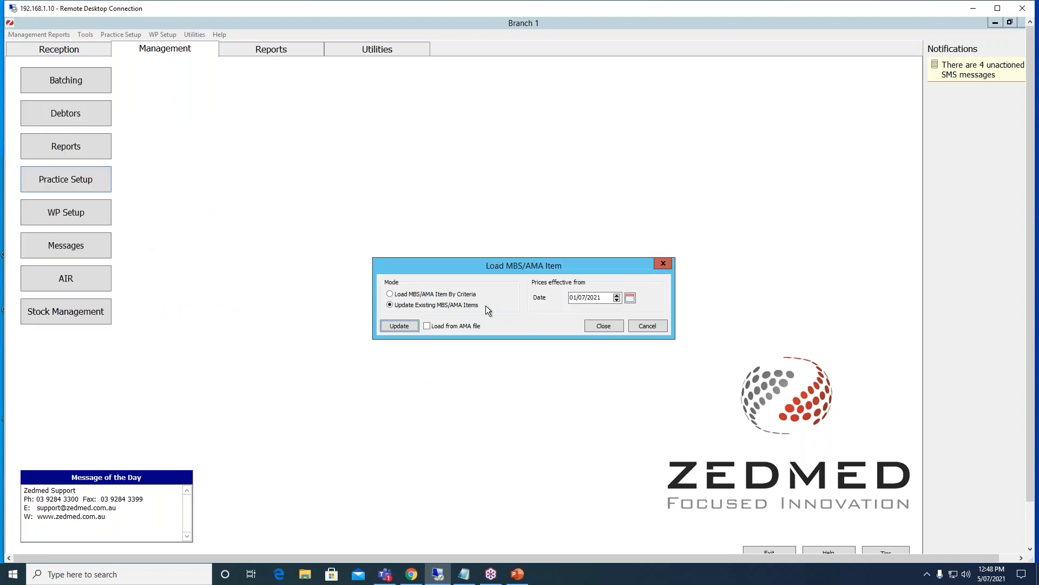
left_click(593, 326)
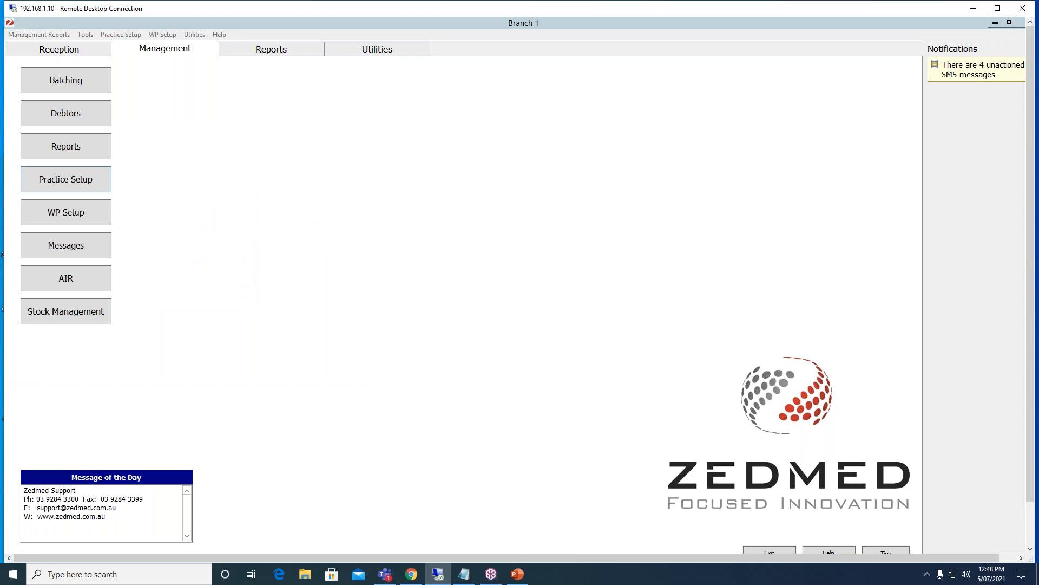
Open Item Details from the practice's item setup and look up item 23.
left_click(76, 179)
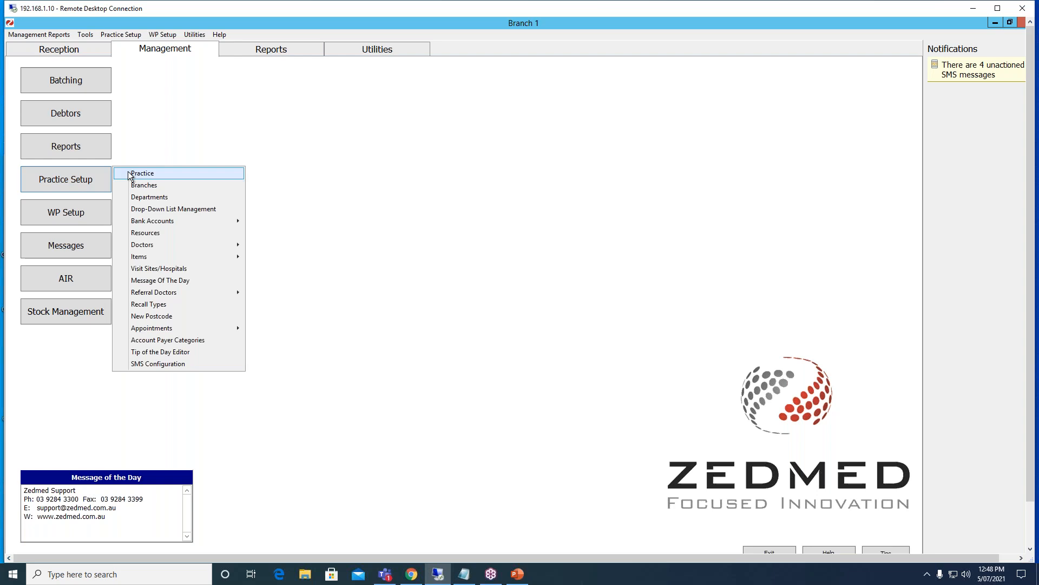
mouse_move(142, 258)
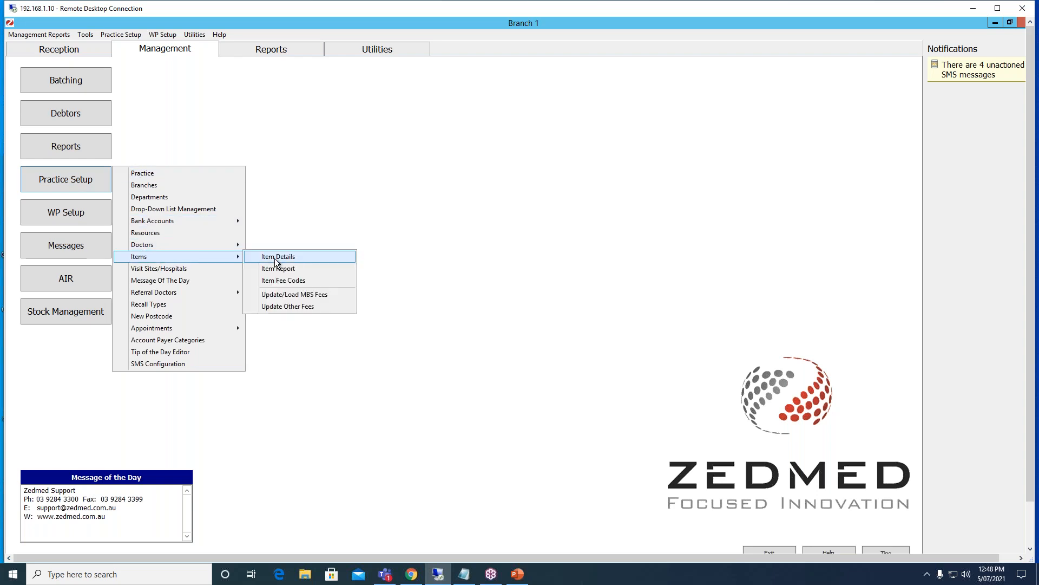
left_click(275, 259)
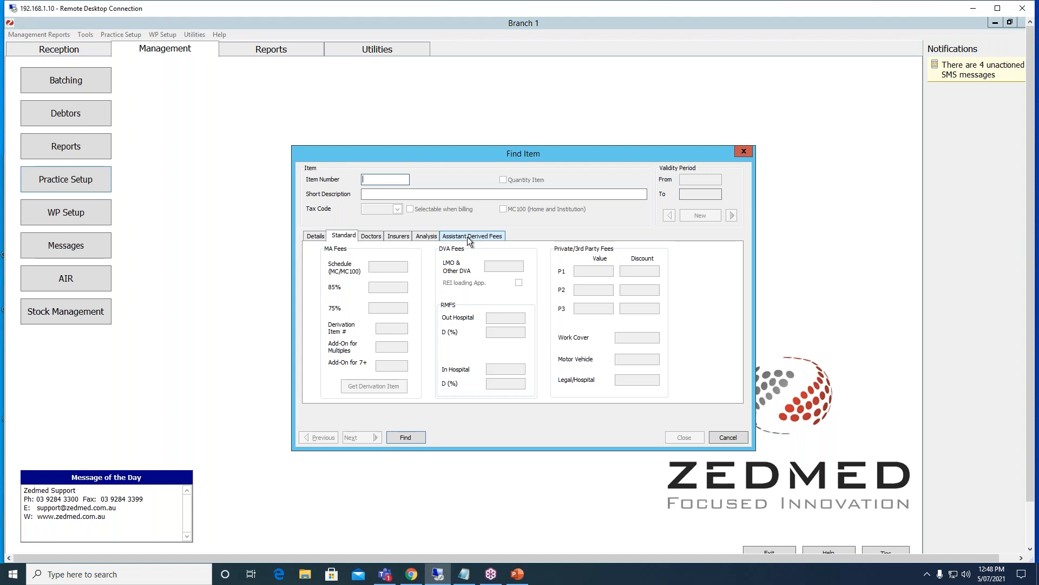
type("23")
key("Return")
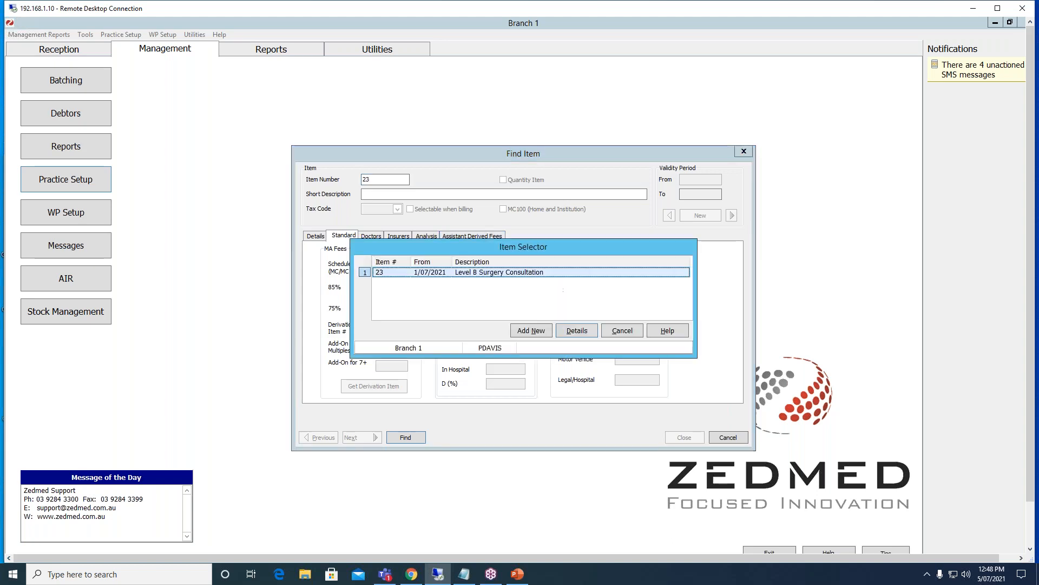
key("Return")
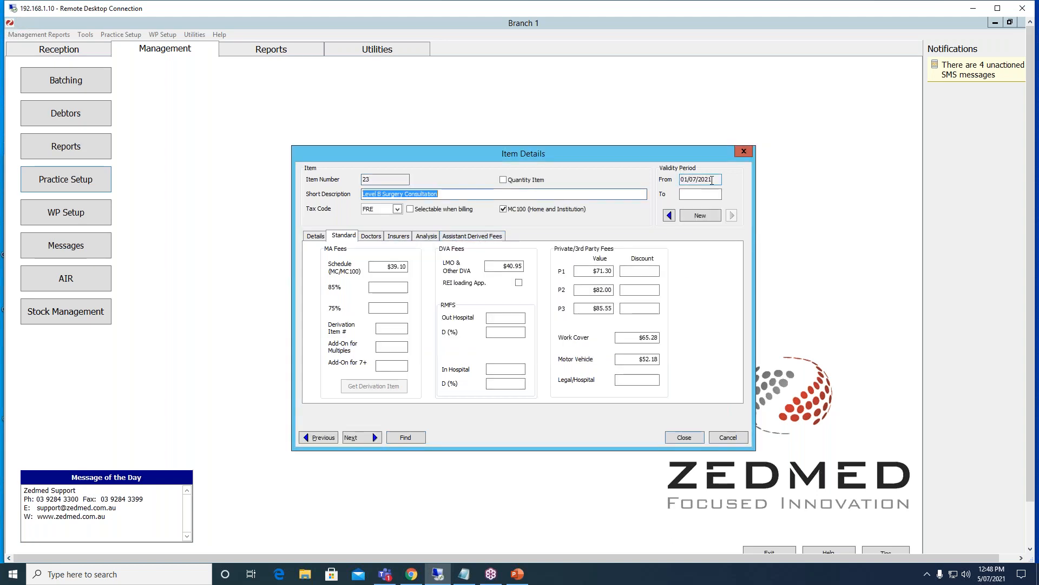
Compare item 23's validity dates and schedule fee in the 01/07/2021 record with those in the previous period's record.
left_click(712, 179)
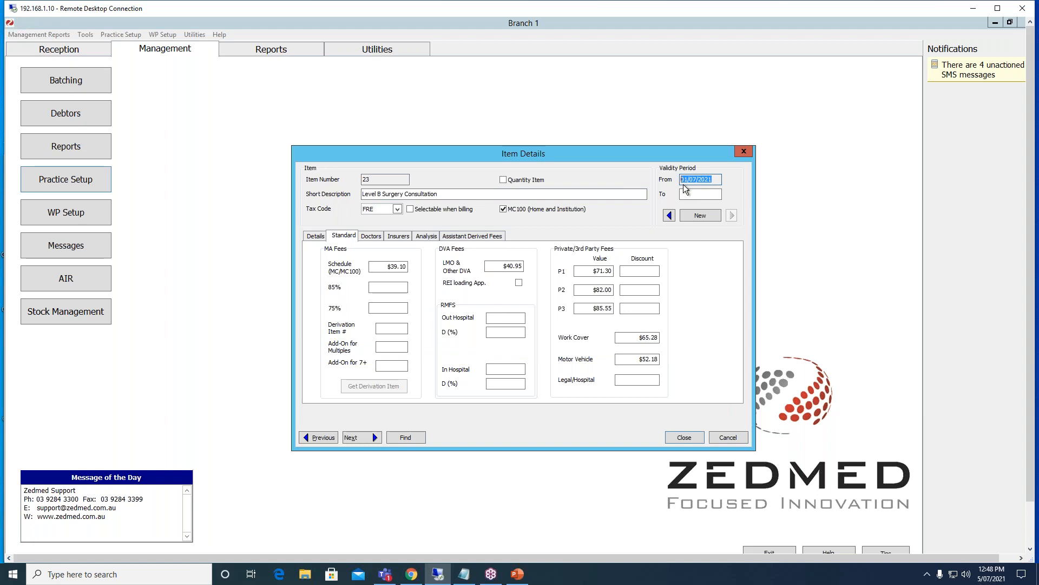
left_click(713, 181)
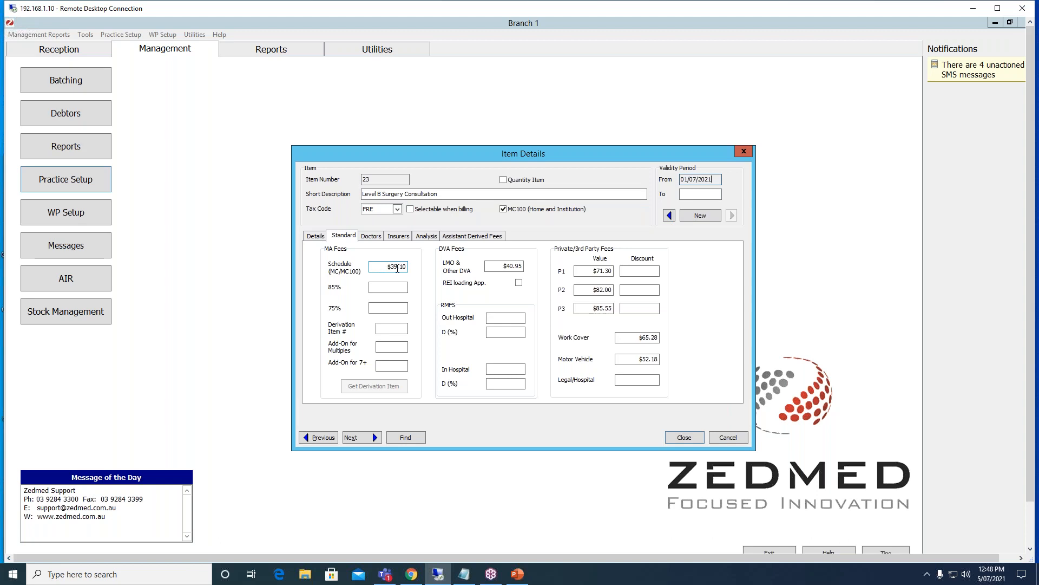
left_click(670, 216)
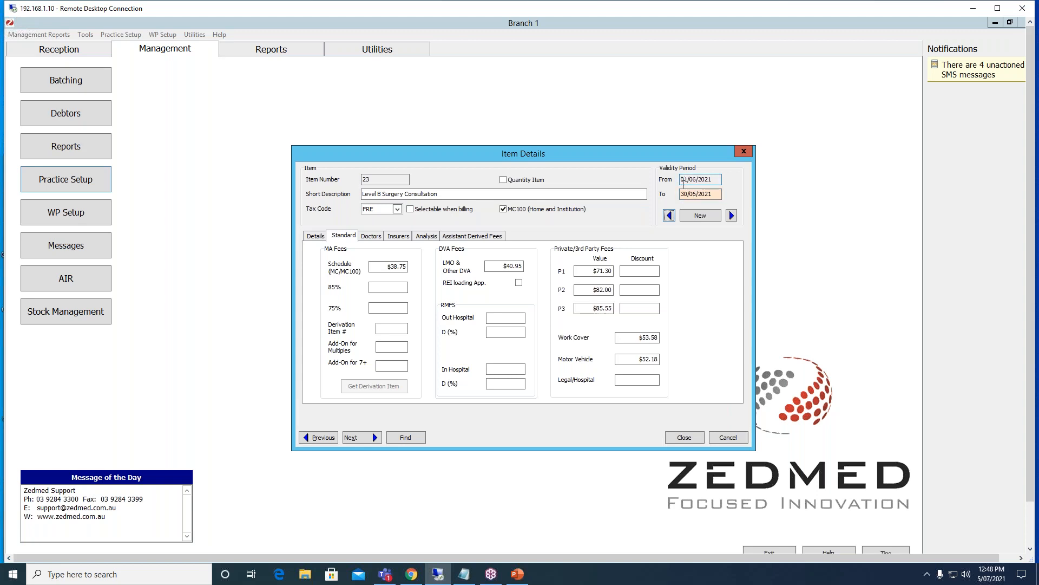
left_click(388, 266)
double_click(387, 267)
left_click(730, 214)
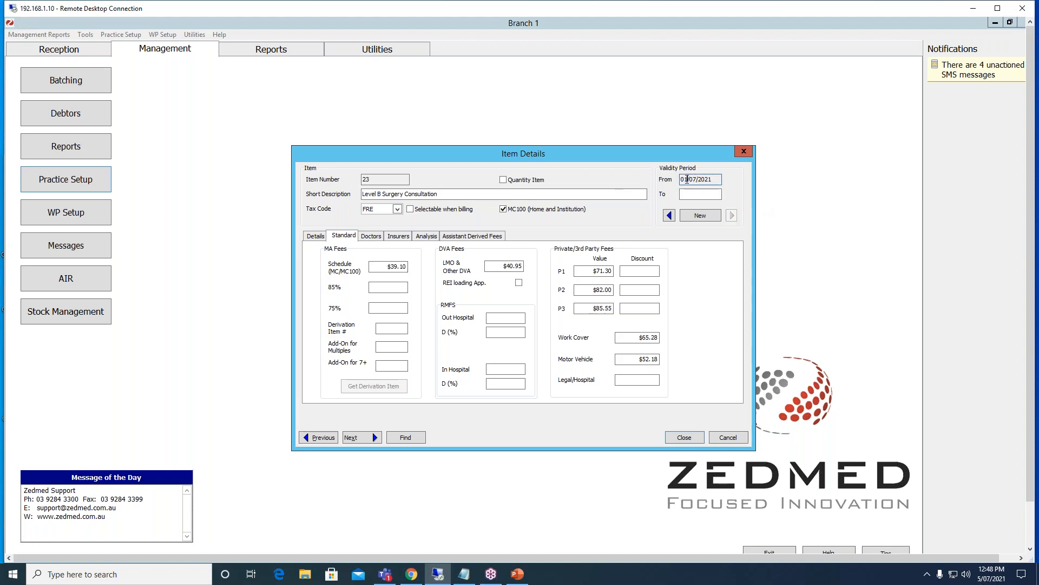
left_click(395, 266)
Find item 110 and compare its current validity period and fees with the previous period's record.
left_click(406, 436)
type("110")
key("Return")
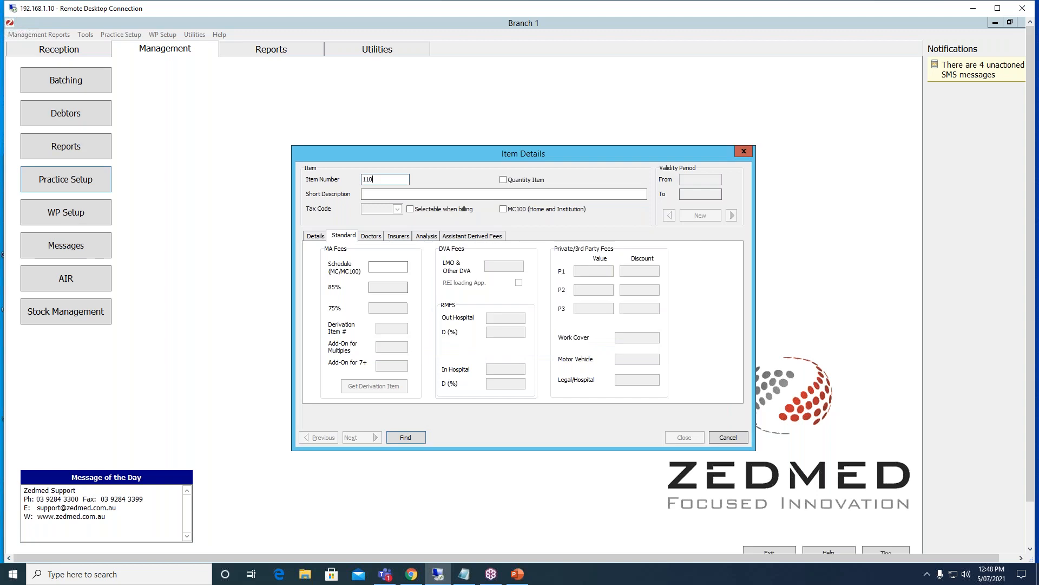
left_click(698, 180)
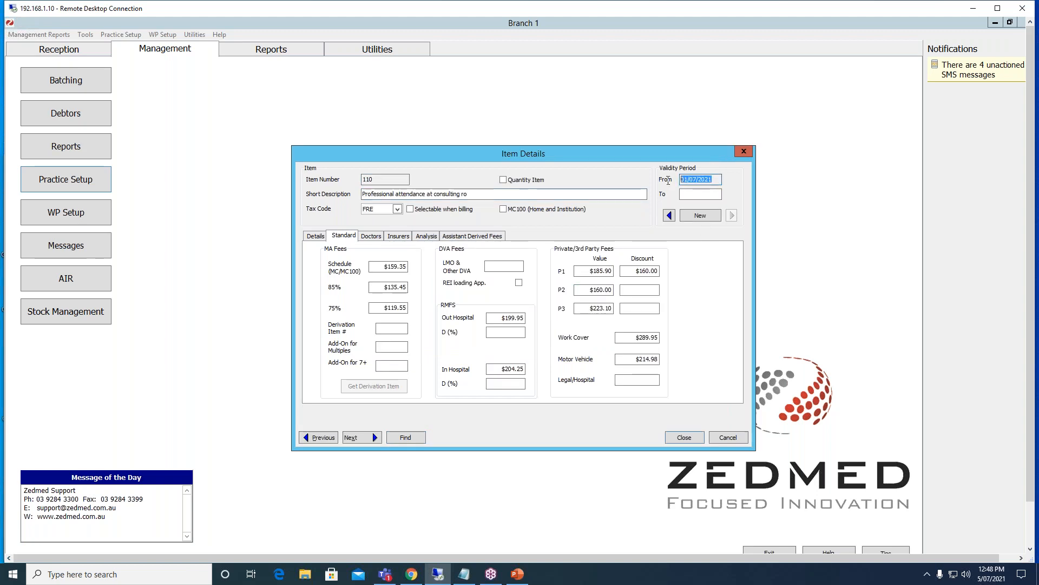
left_click(669, 216)
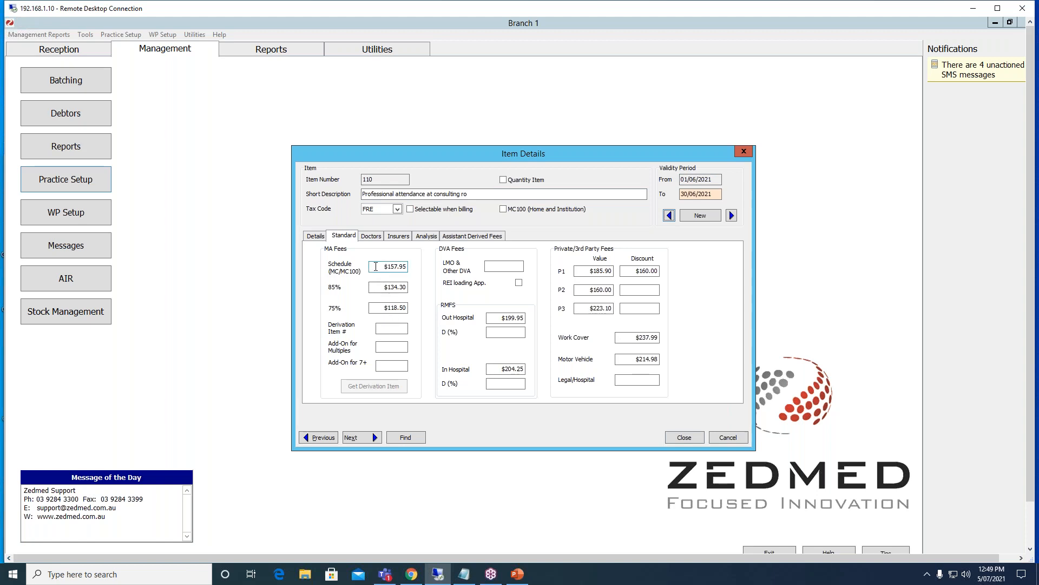
left_click(735, 216)
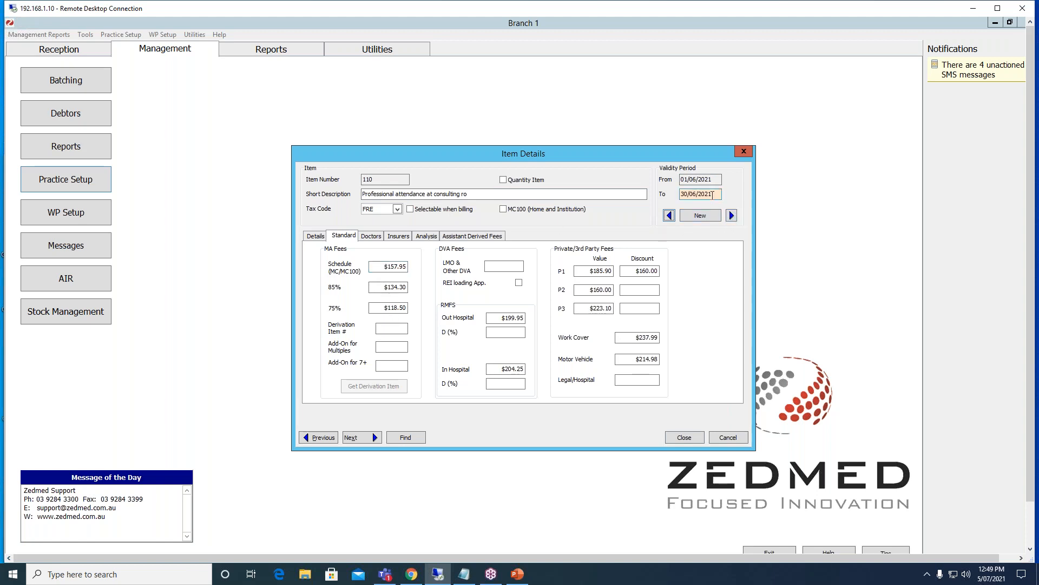
left_click(732, 215)
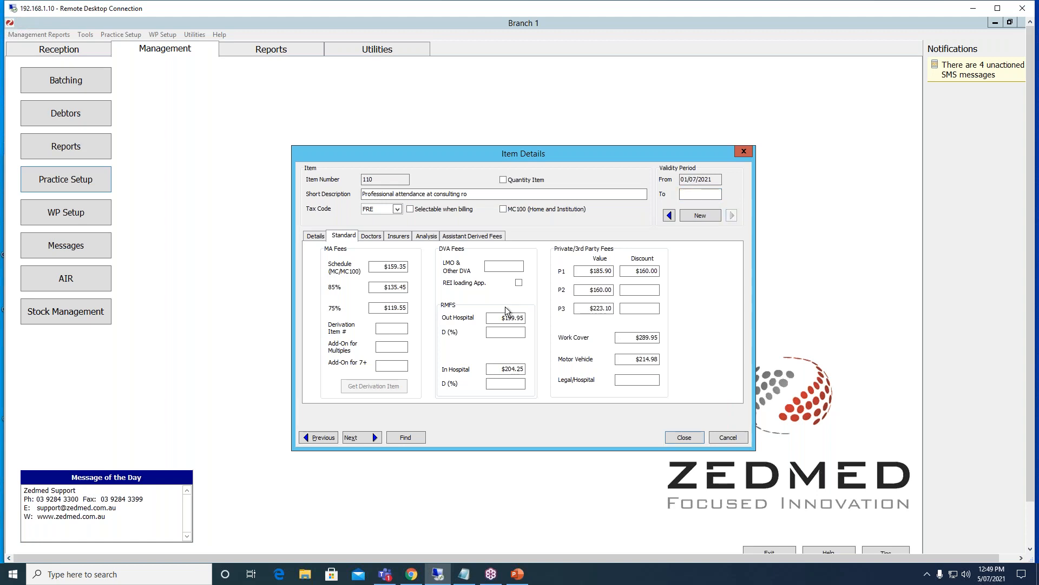
Recheck item 110's schedule fee in the previous and 01/07/2021 records, and close the item details.
left_click(669, 216)
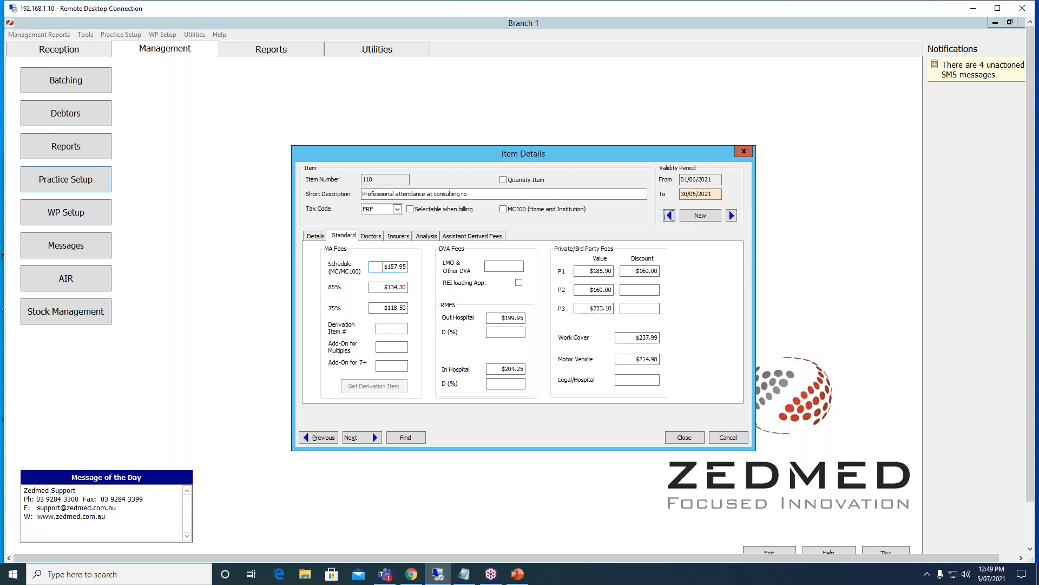
left_click(380, 266)
left_click(732, 217)
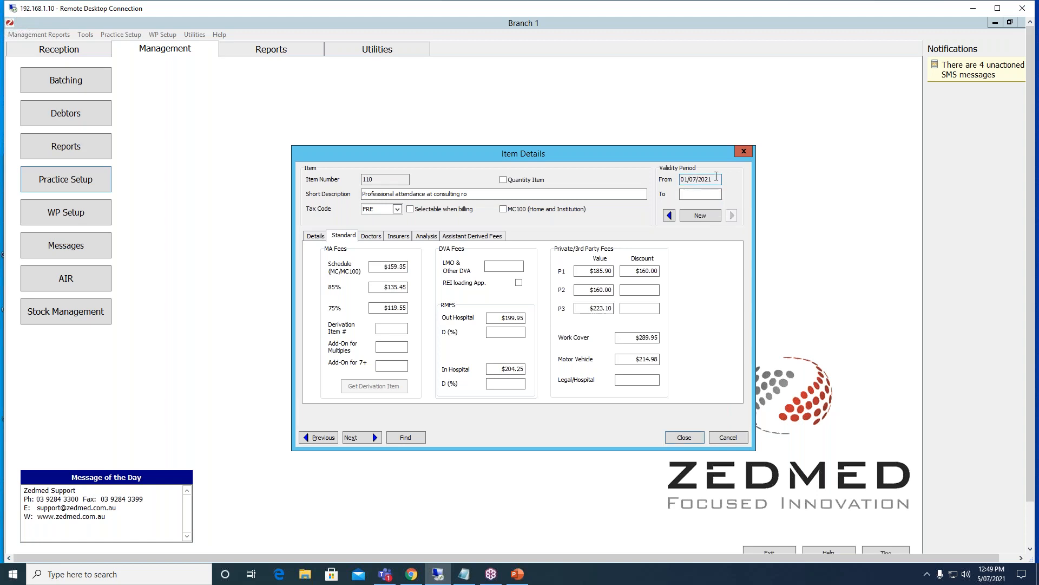
left_click(393, 266)
left_click_drag(453, 154, 435, 134)
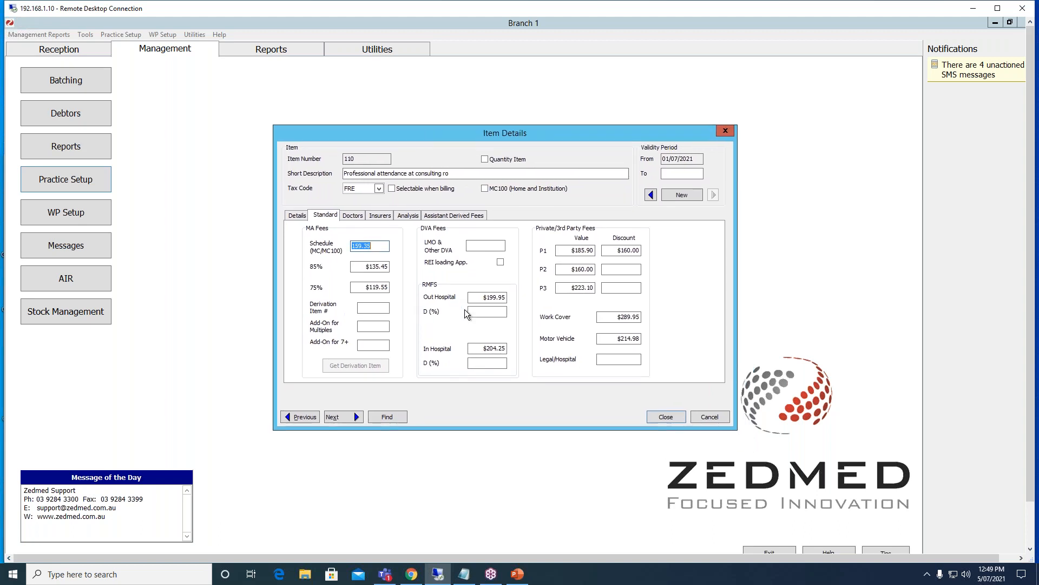
left_click(665, 418)
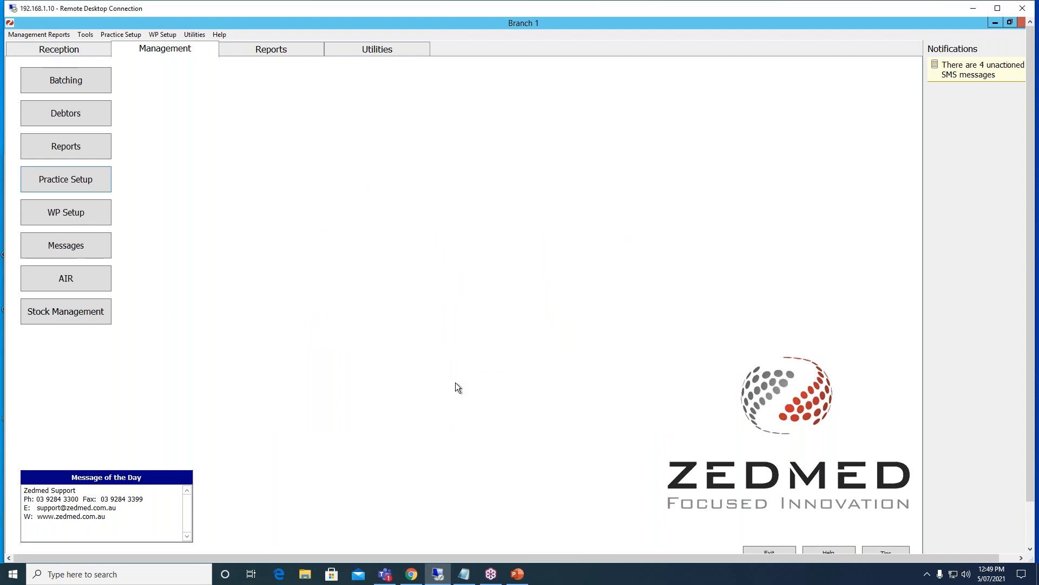
Reopen Item Details, search for item 699 and decline adding a new item record.
left_click(54, 181)
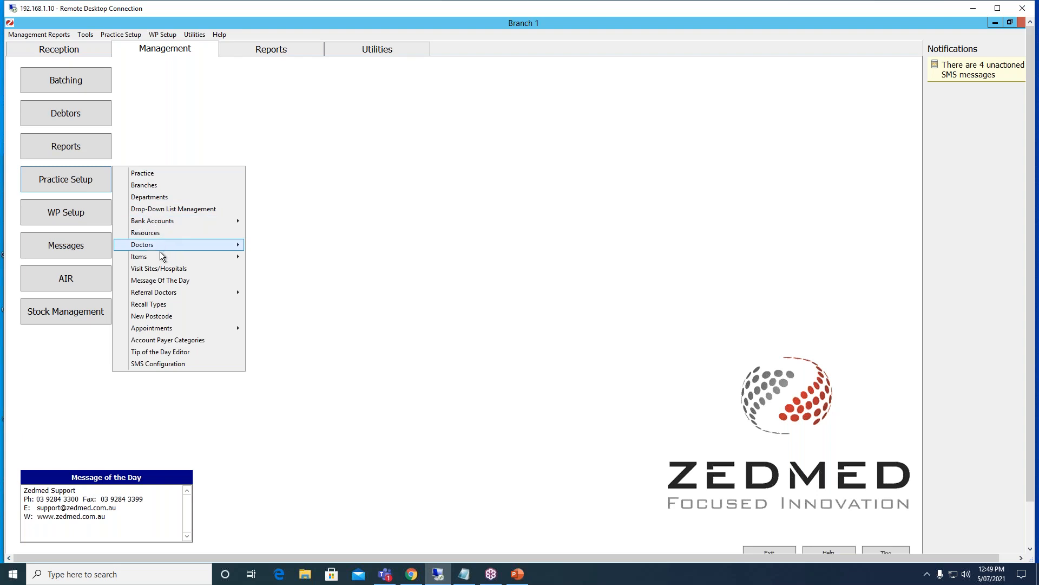
mouse_move(161, 256)
left_click(266, 260)
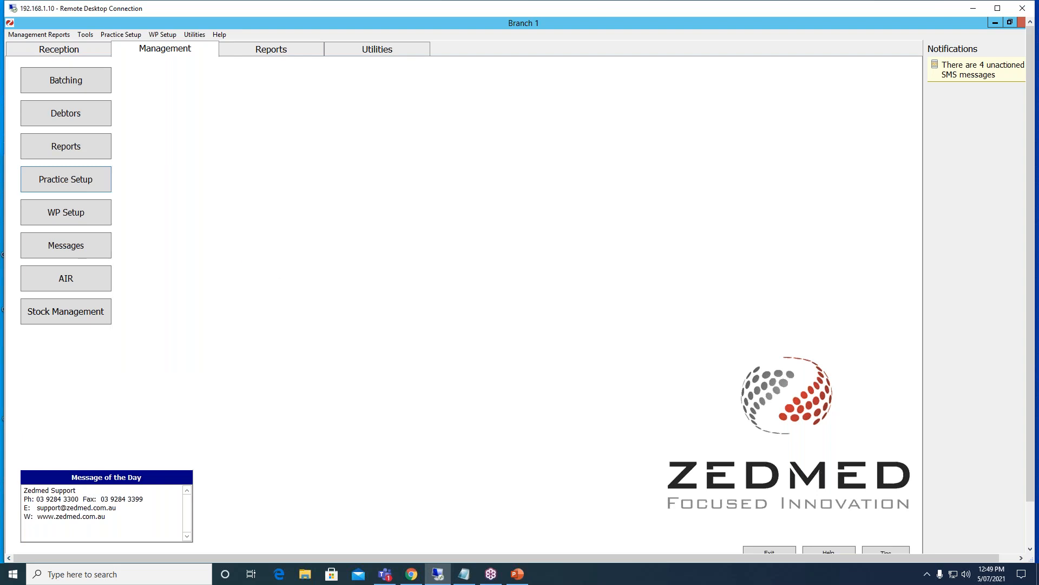
type("699")
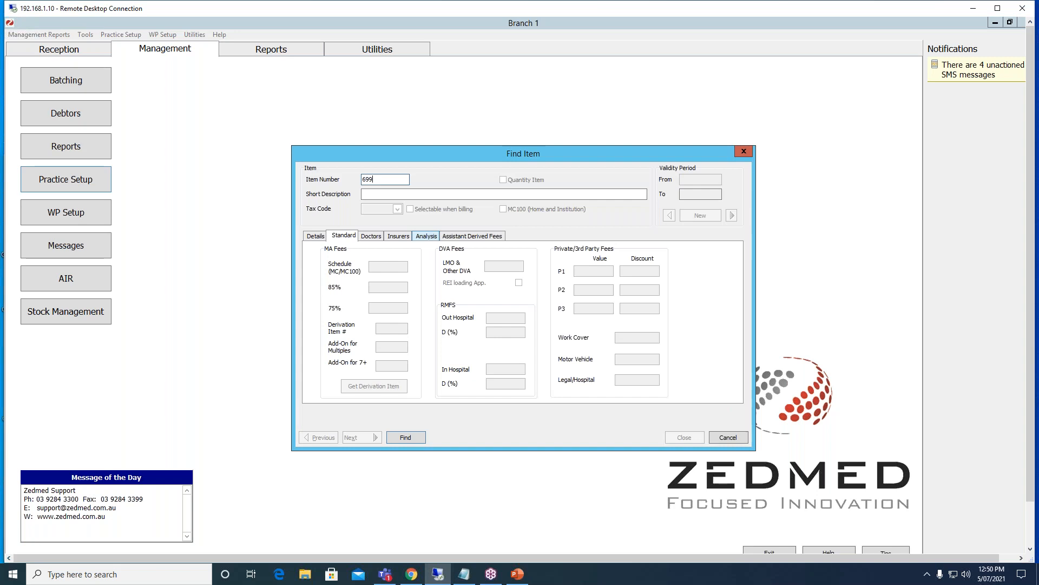
key("Return")
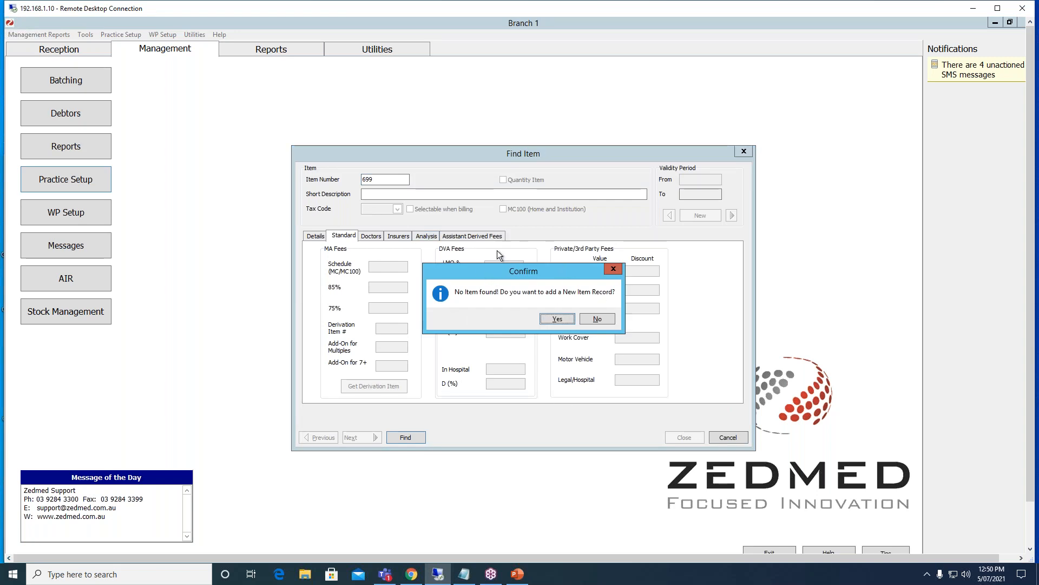
left_click_drag(482, 270, 467, 234)
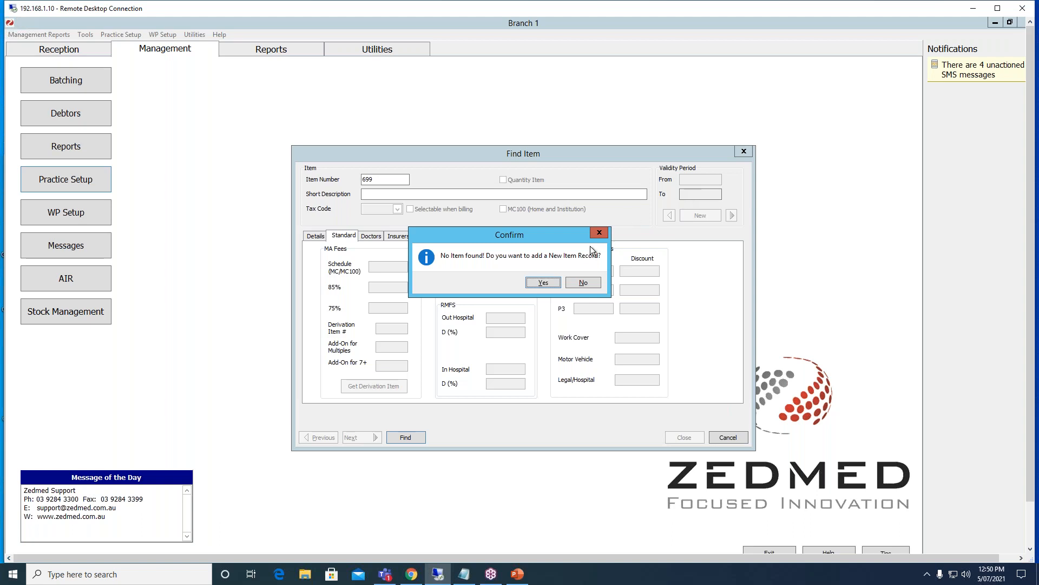
left_click_drag(557, 237, 626, 227)
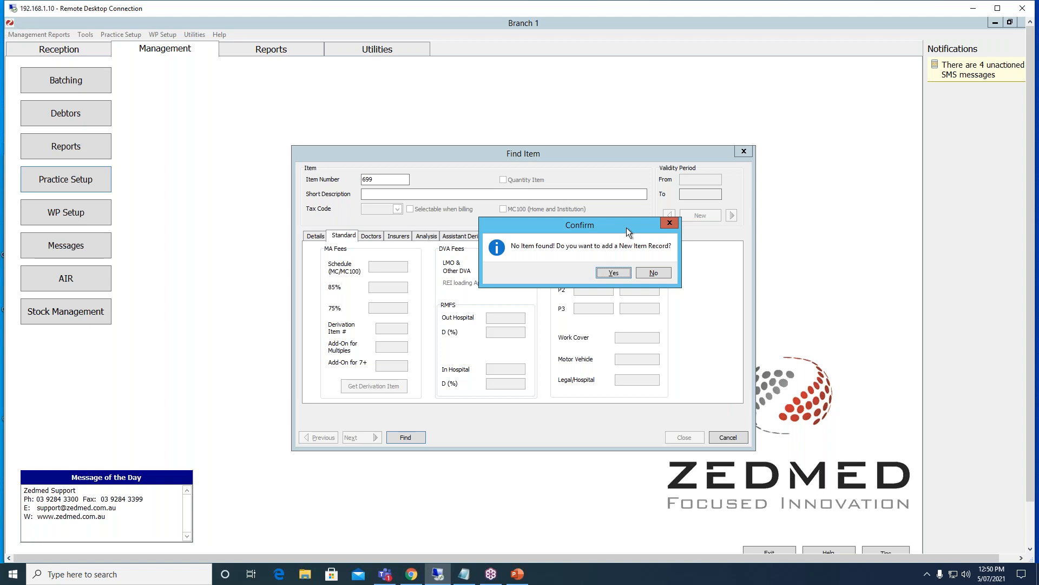
left_click(666, 275)
left_click(654, 272)
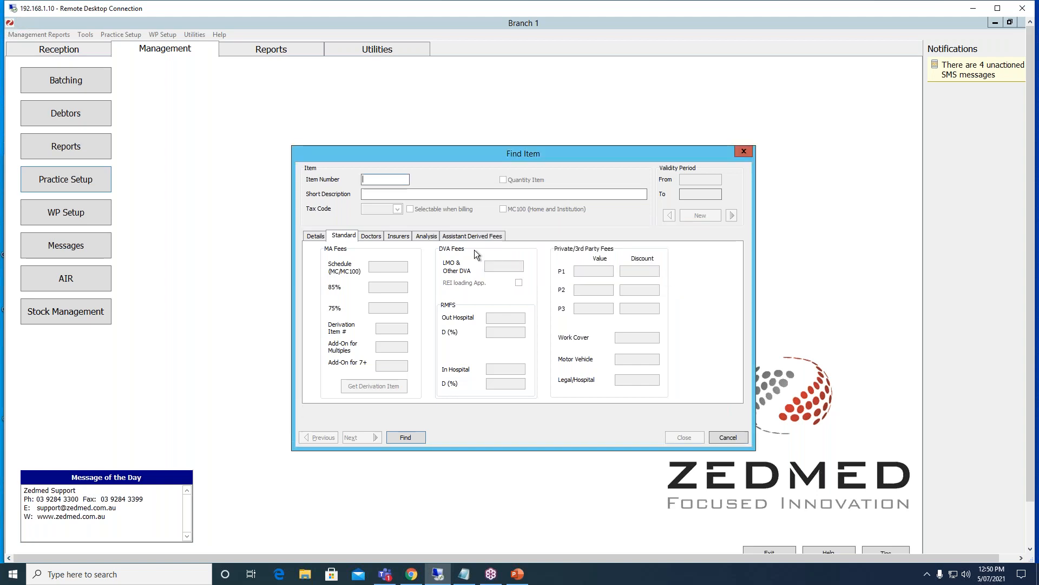
Find item 23, check its validity end date against the neighbouring item record, and close the item details.
type("233")
key("BackSpace")
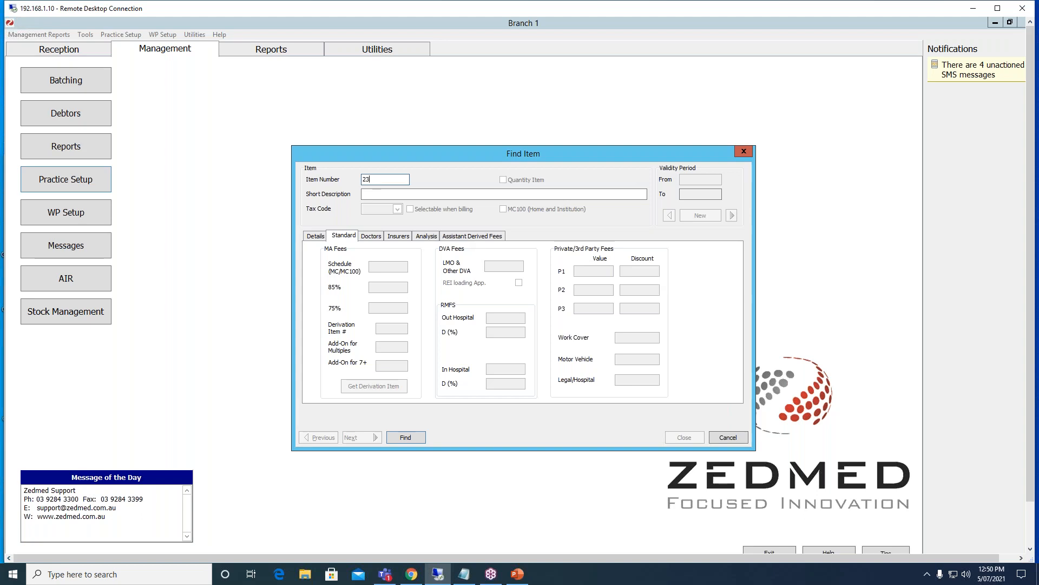
key("Return")
key("Return")
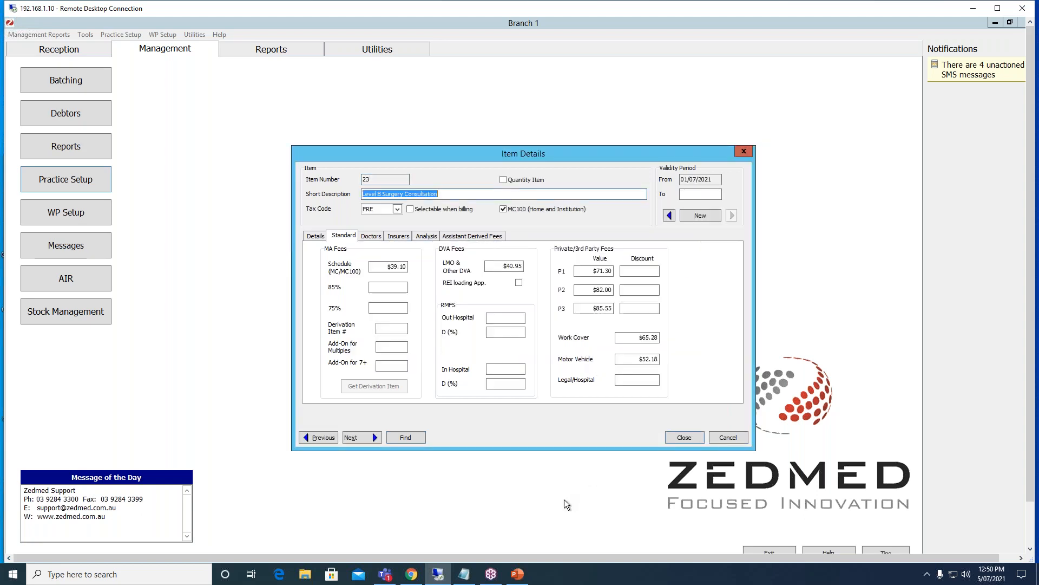
left_click(706, 195)
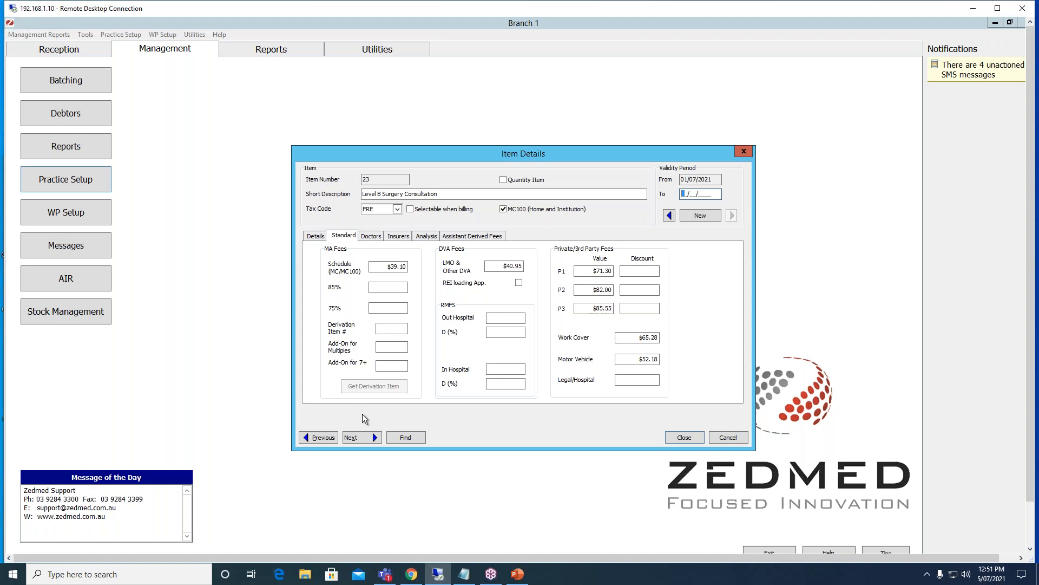
left_click(323, 437)
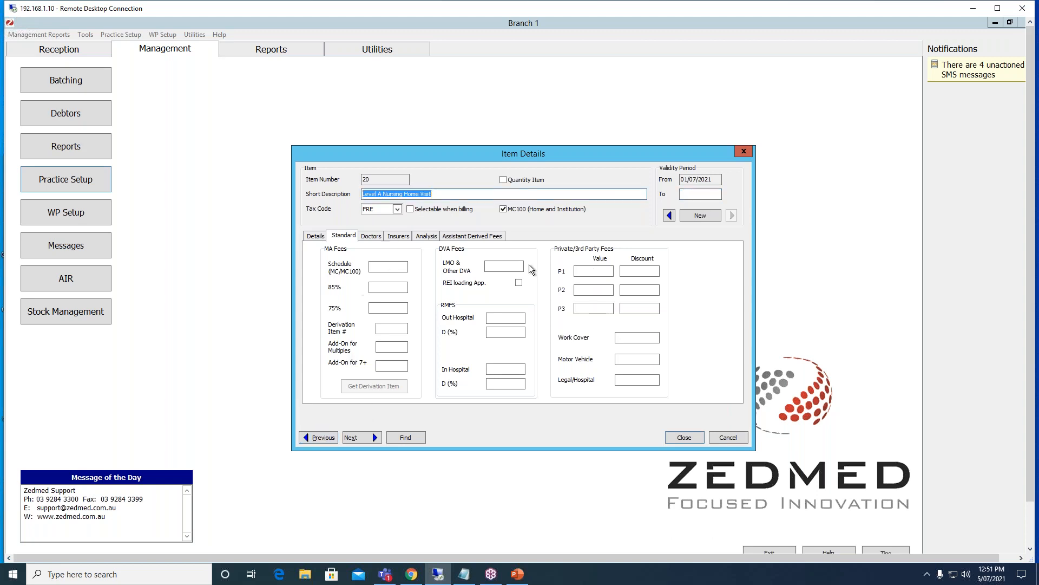
left_click(372, 436)
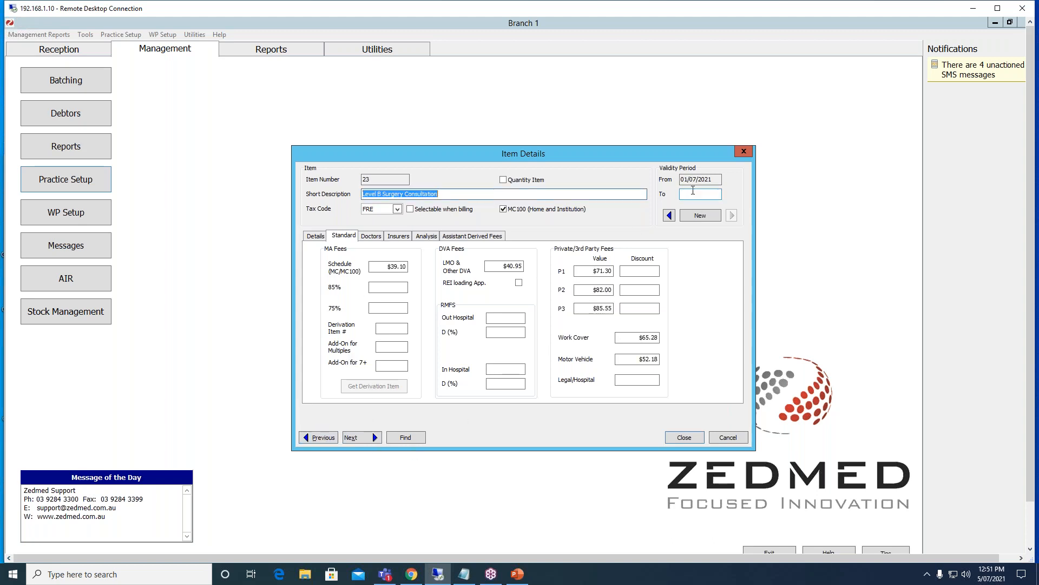
left_click(699, 194)
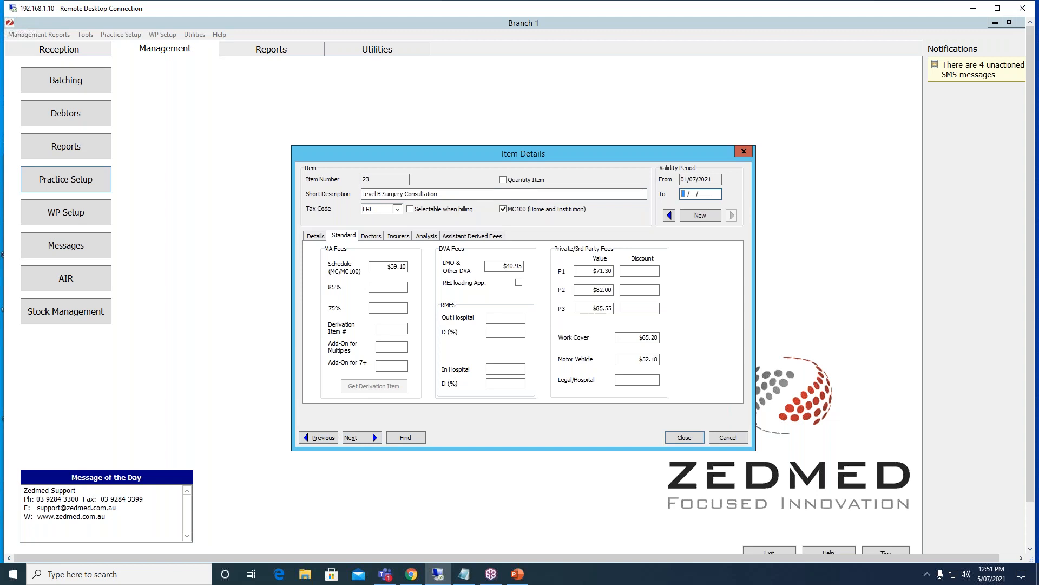
left_click(680, 438)
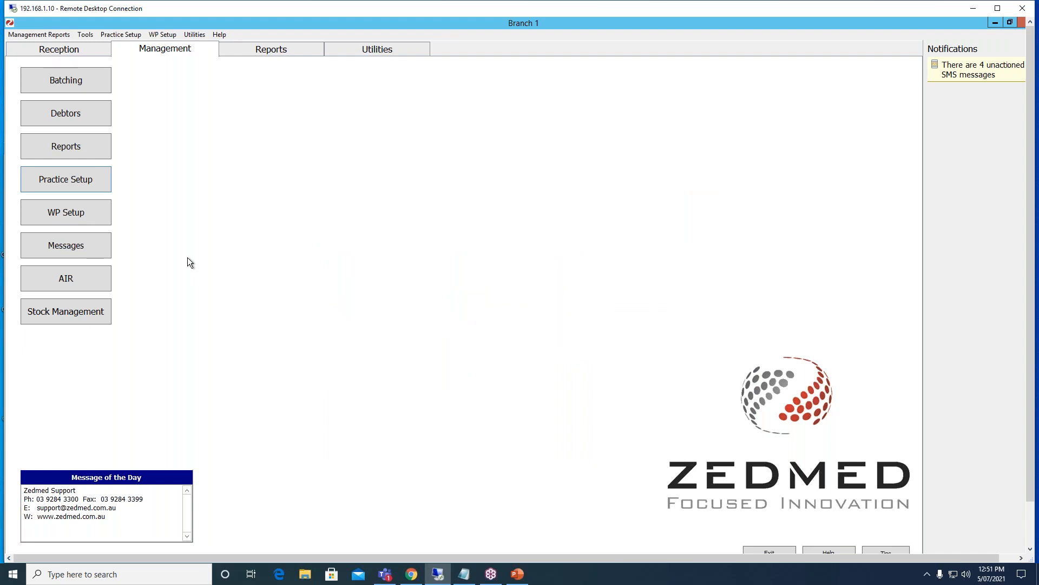
Open Update/Load MBS Fees and start loading item number 699 by criteria.
left_click(57, 177)
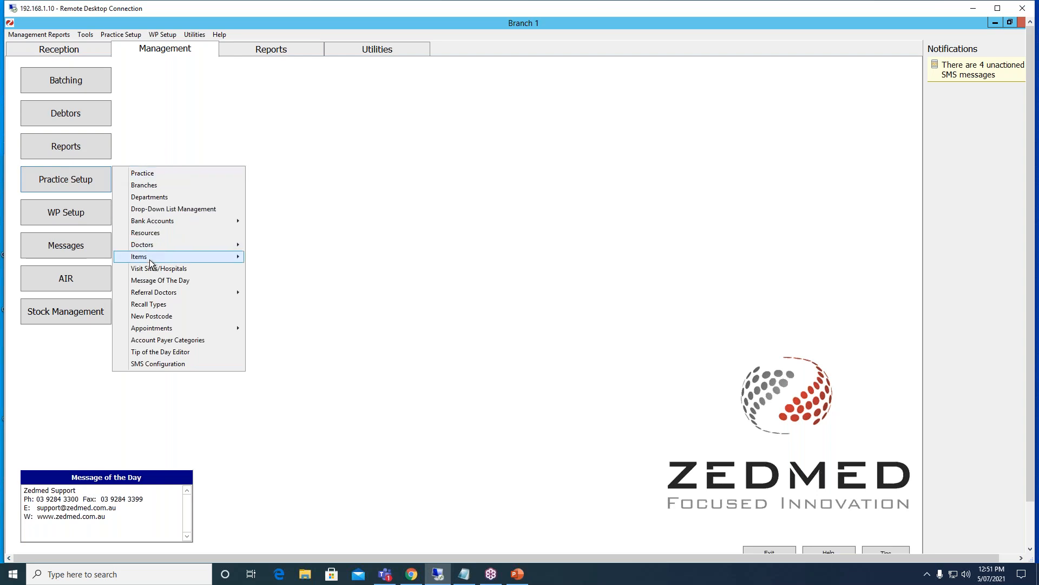
mouse_move(149, 259)
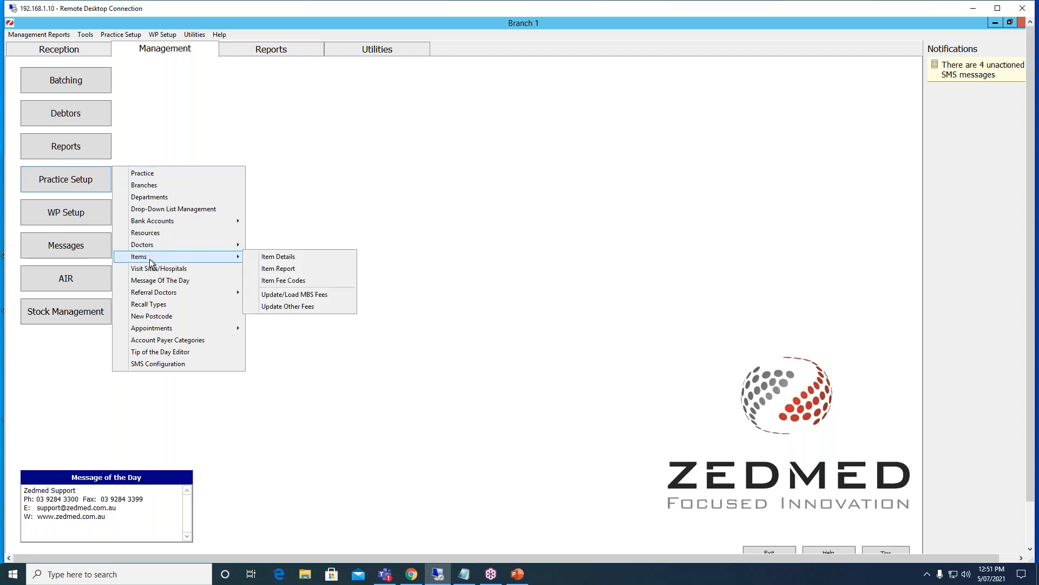
left_click(267, 299)
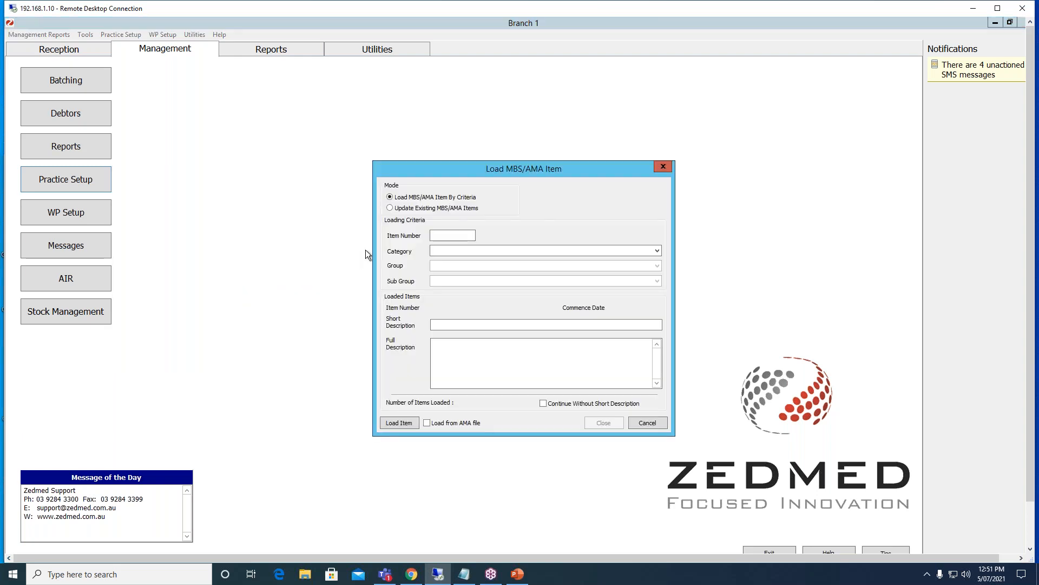
left_click(441, 235)
type("699")
left_click(395, 427)
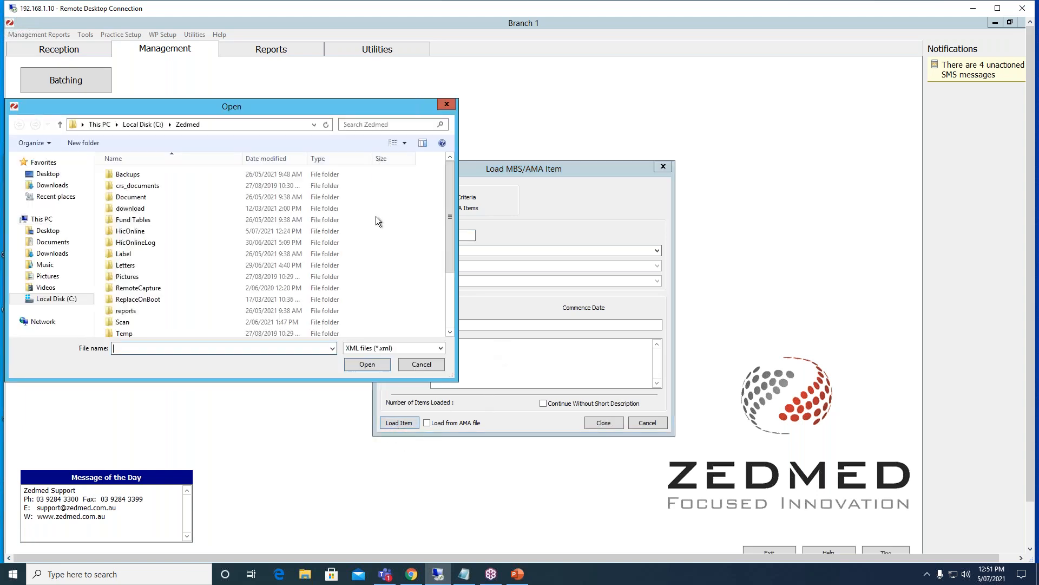
Choose MBS UPDATED JUL21.xml from the Downloads folder as the fee file and load item 699 from it.
left_click_drag(323, 105, 430, 98)
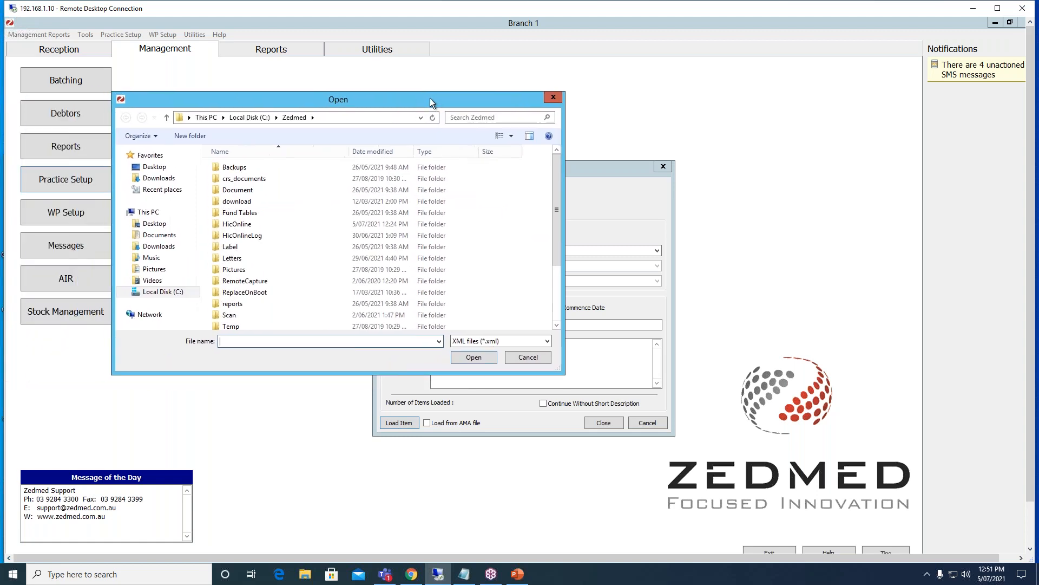
left_click(171, 180)
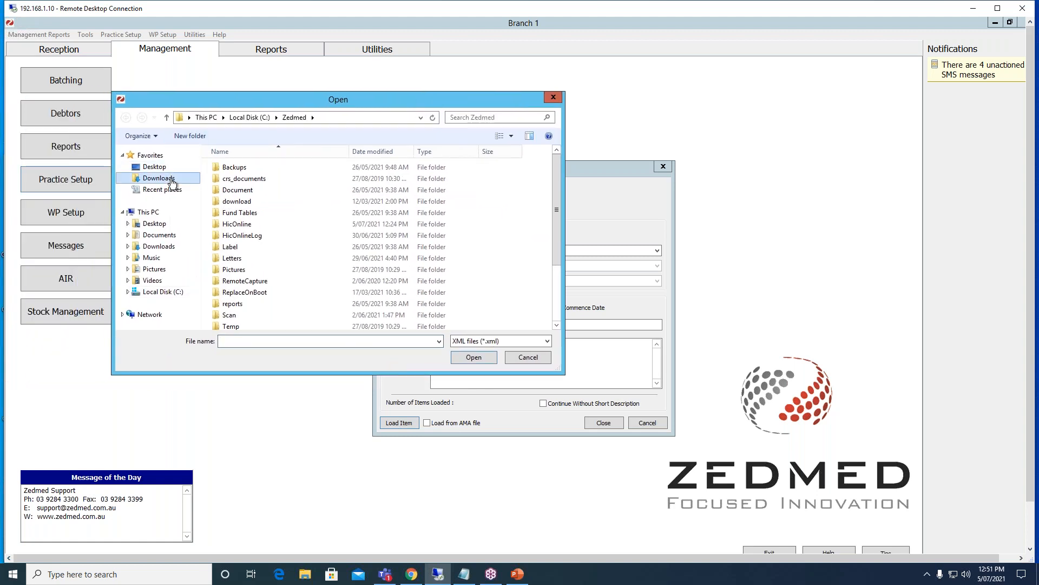
left_click(256, 169)
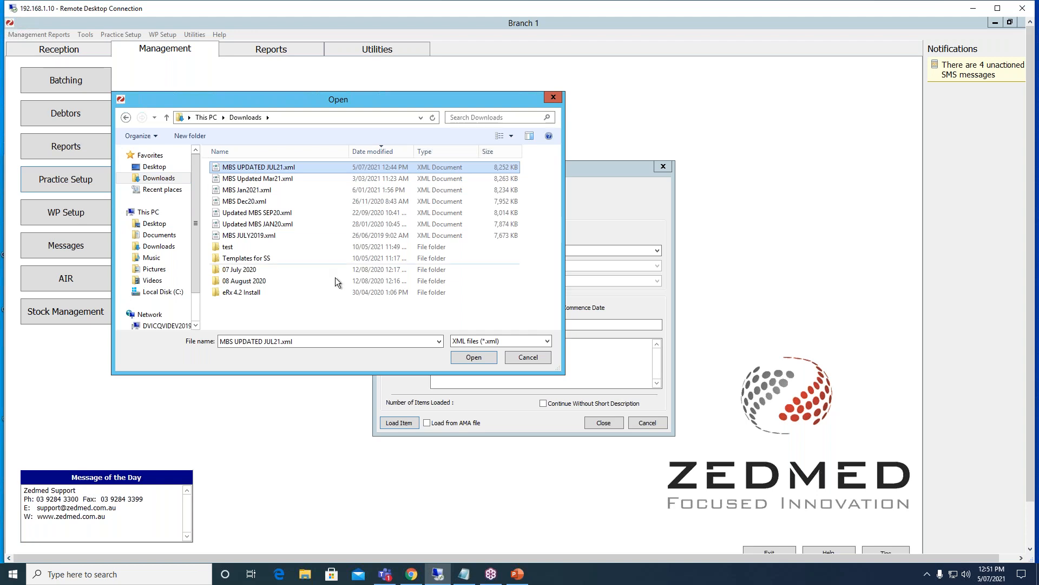
left_click(474, 357)
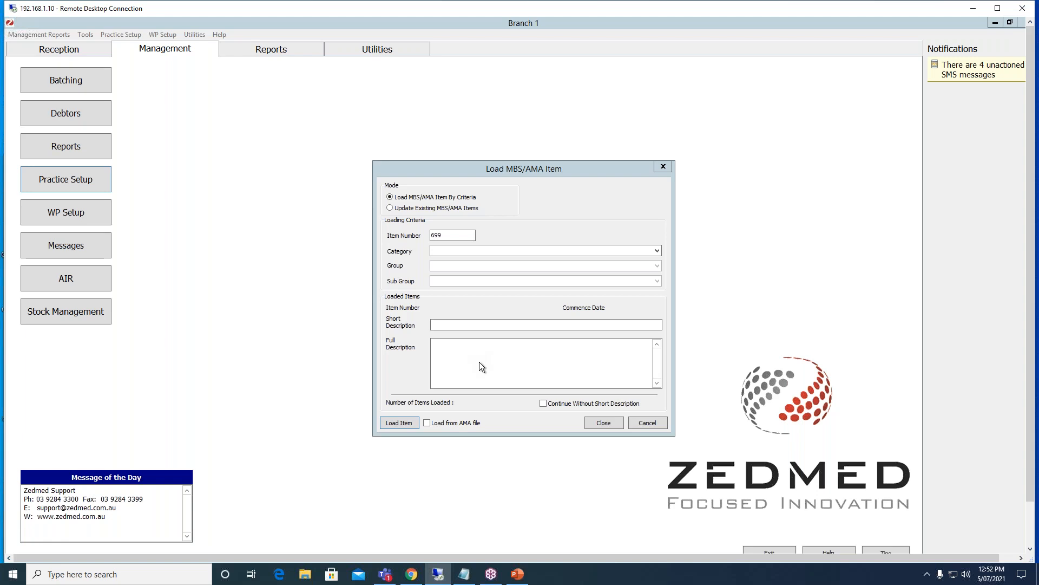
key("Return")
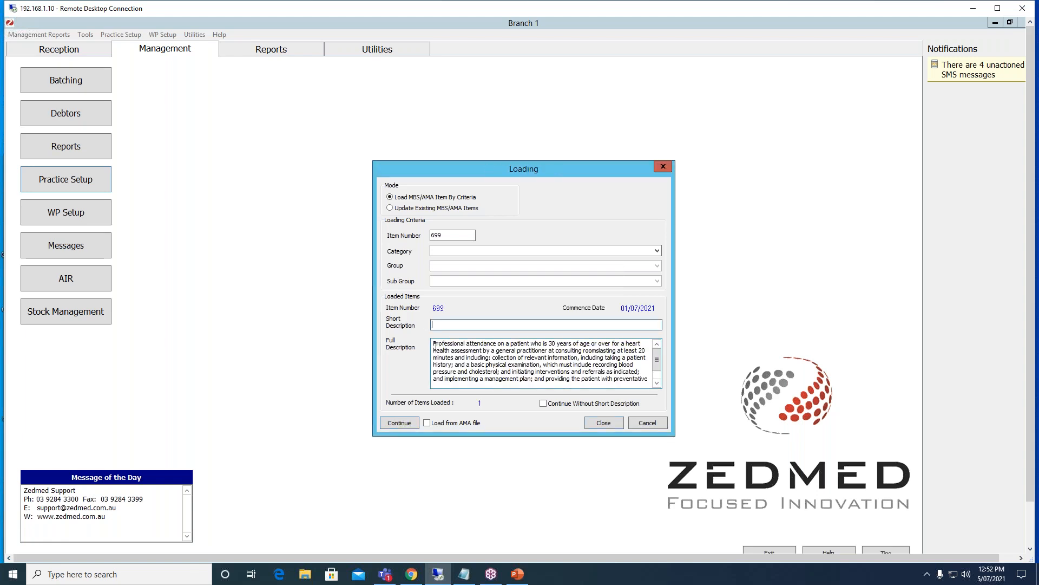
Copy the opening words of item 699's full description into its short description as "Professional attendance on a patient who".
left_click_drag(434, 344, 569, 348)
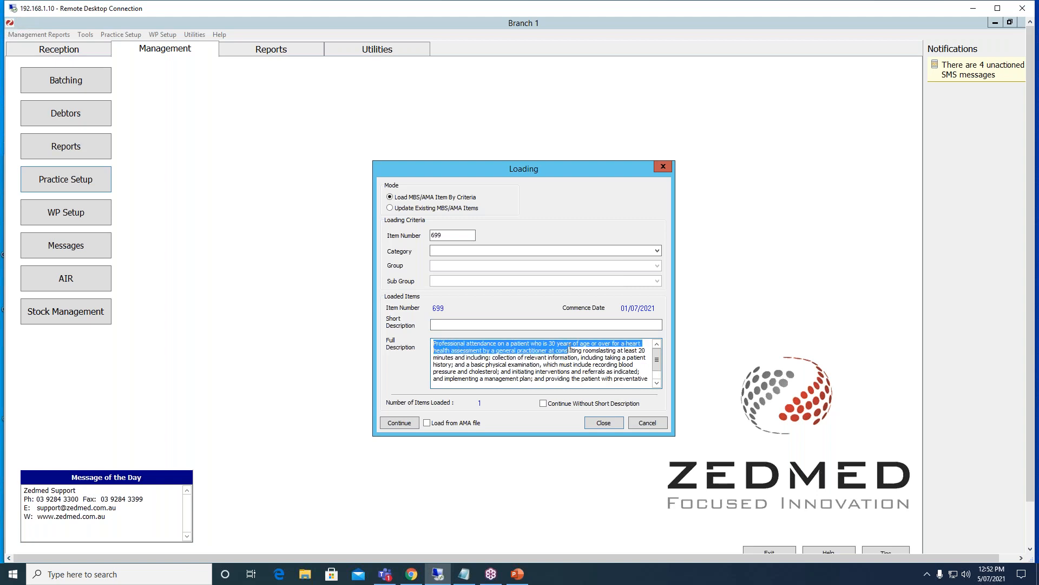
left_click(583, 364)
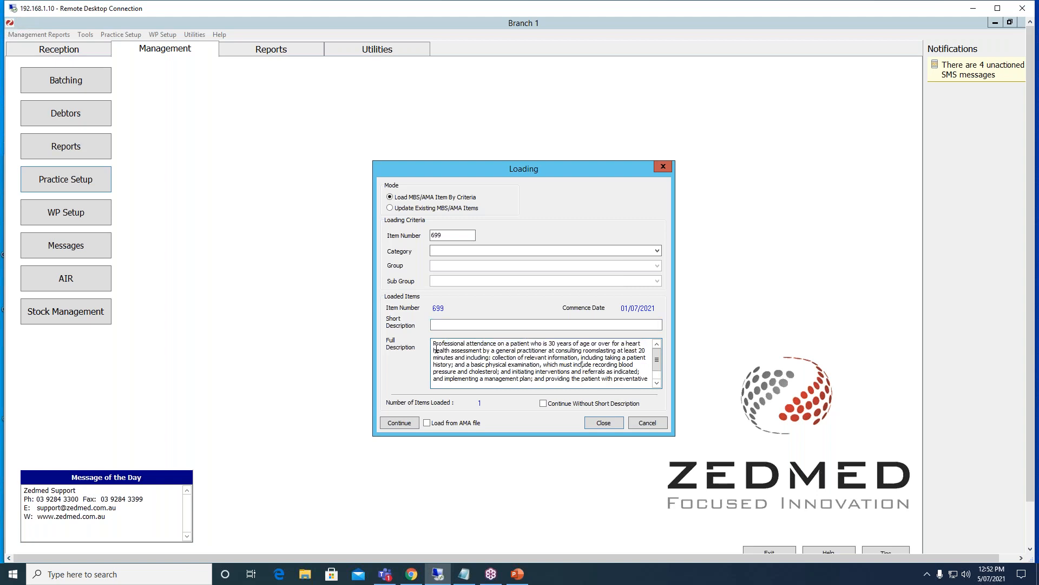
left_click_drag(435, 345, 595, 339)
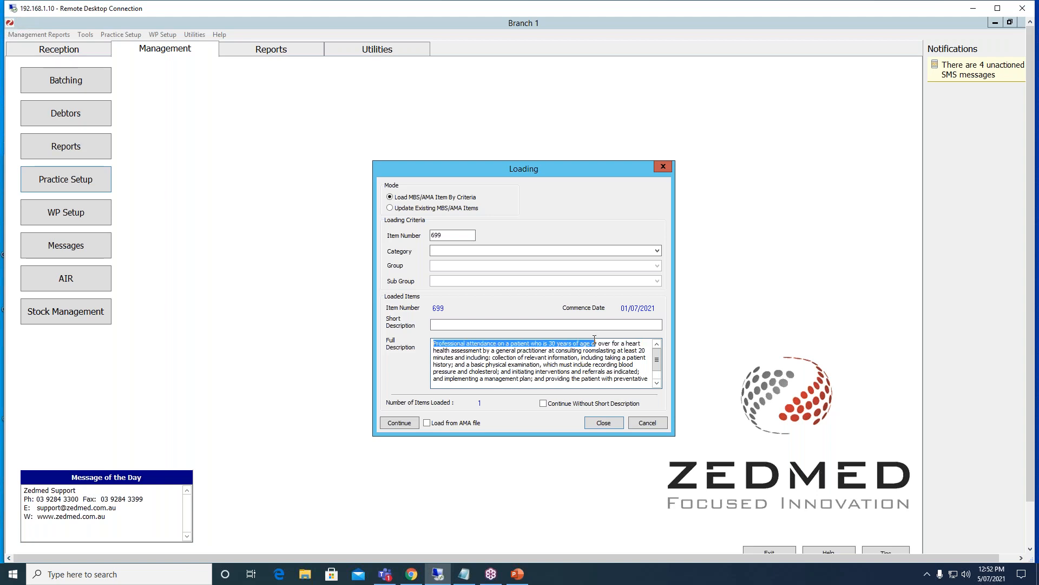
key("ctrl+c")
left_click(535, 323)
key("ctrl+v")
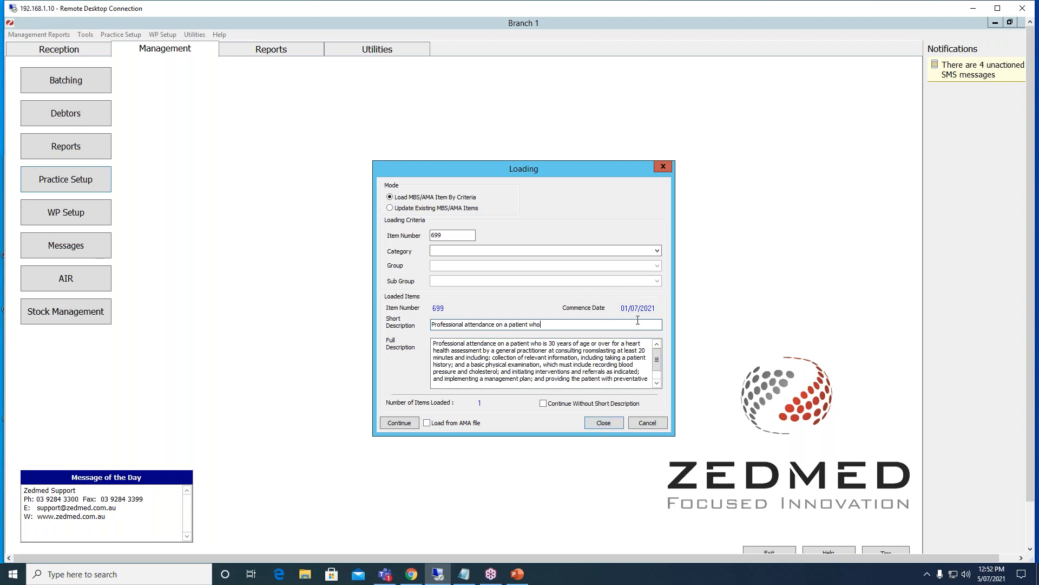
Finish loading item 699, acknowledge the completion notice and close the Load MBS/AMA Item window.
left_click(606, 422)
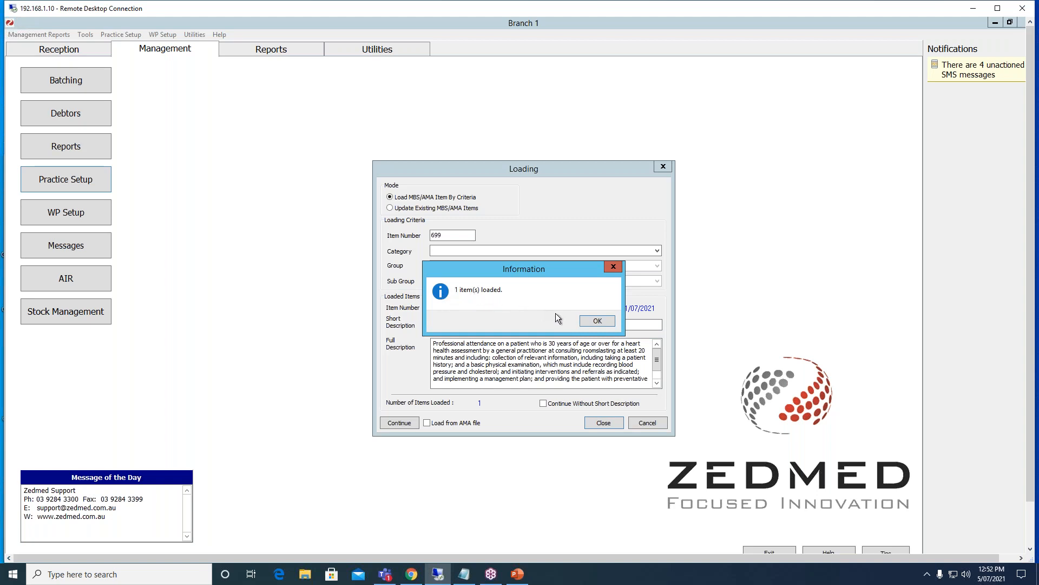
left_click(598, 321)
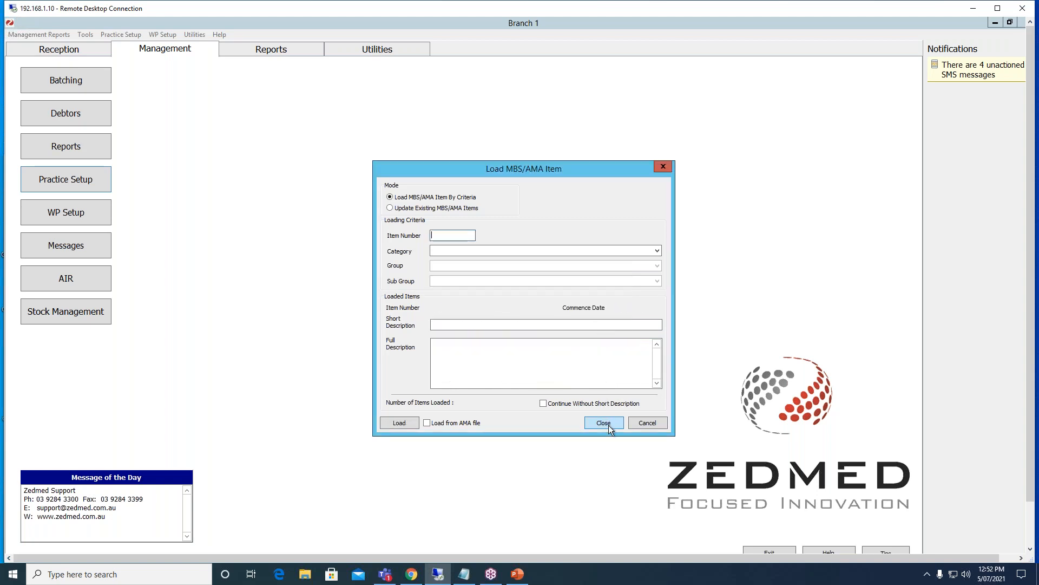
left_click(604, 423)
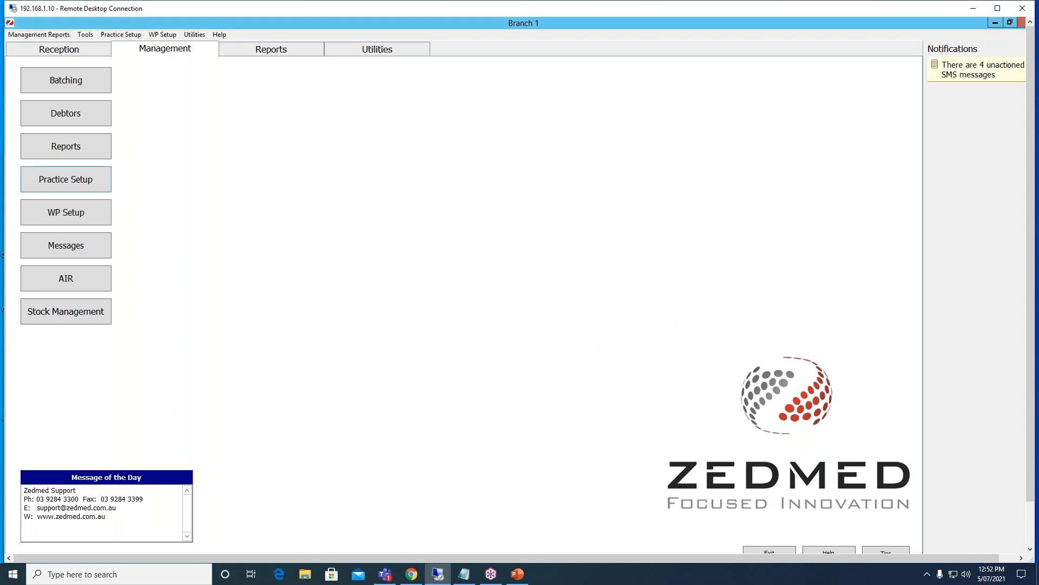
Reopen Item Details, search for item 699 and open its record.
left_click(70, 179)
mouse_move(154, 258)
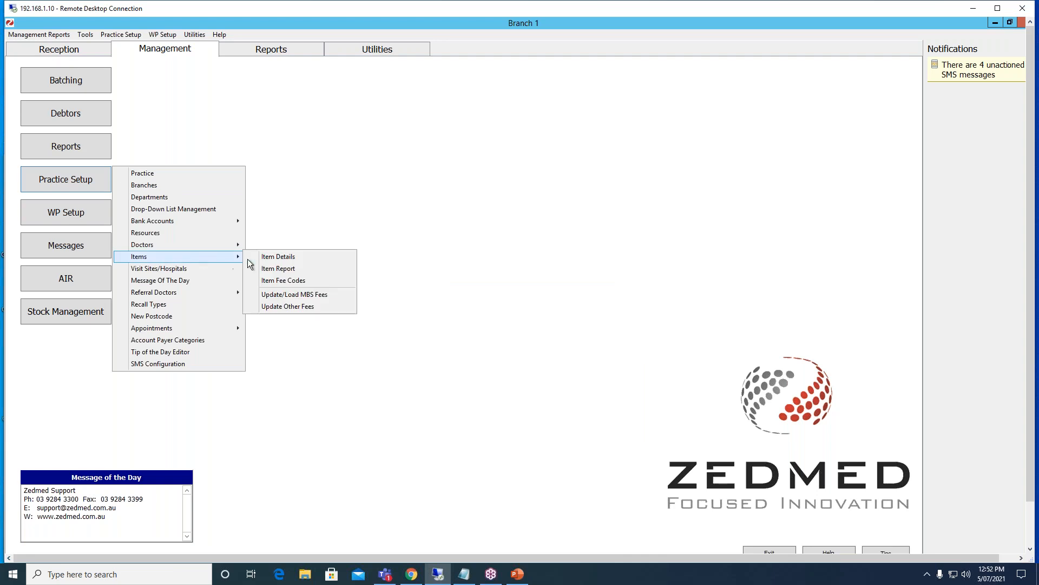
left_click(274, 258)
type("699")
key("Return")
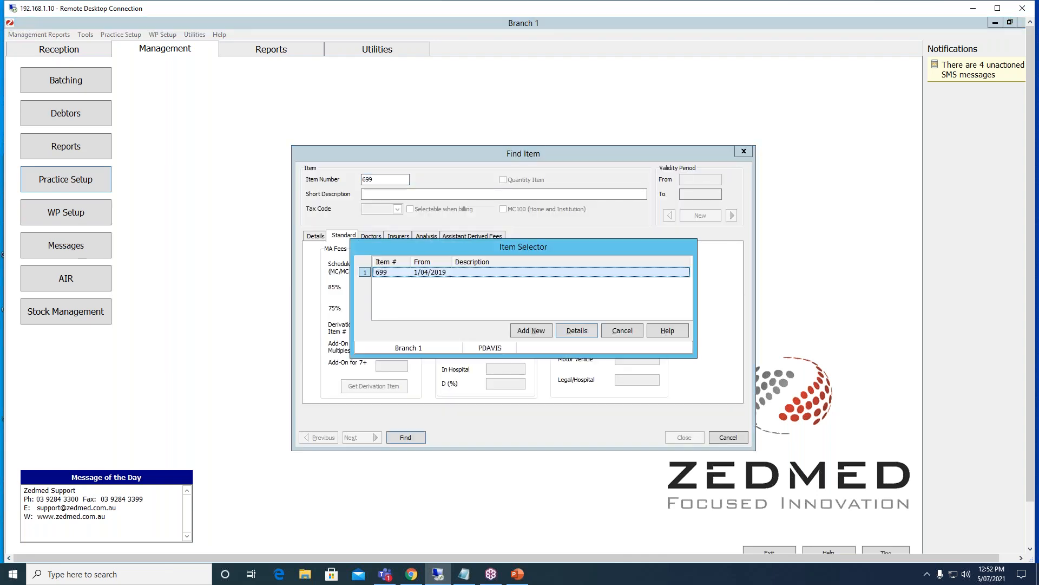
key("Return")
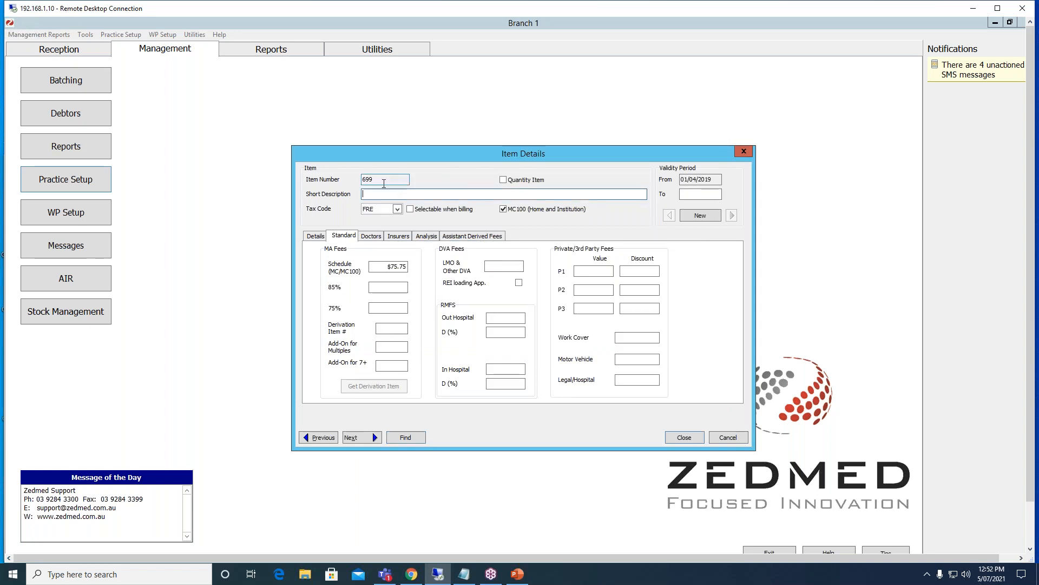
Examine item 699's item number, validity start date and schedule fee.
left_click(371, 178)
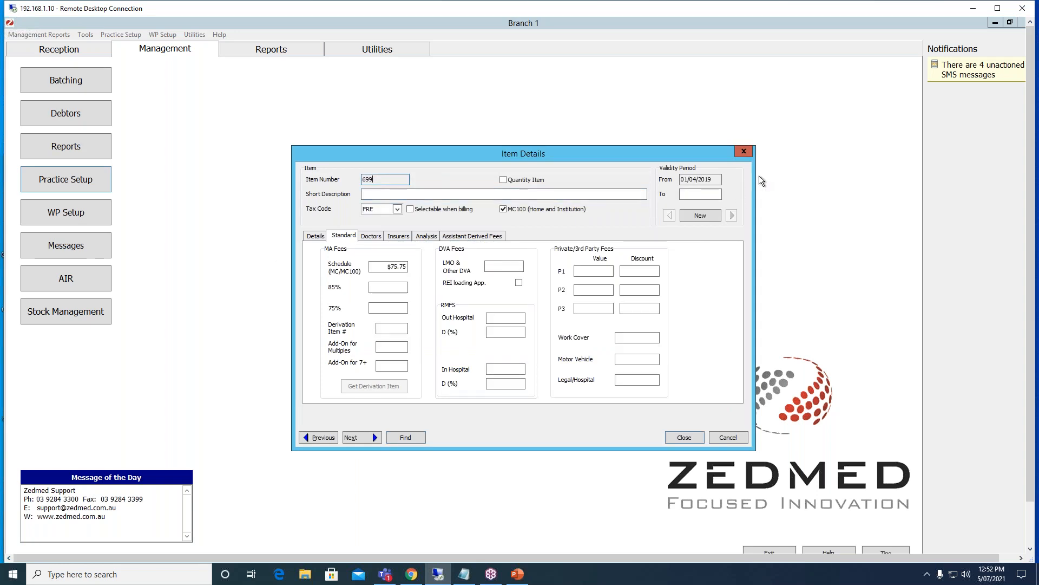
left_click_drag(716, 179, 670, 175)
left_click(711, 180)
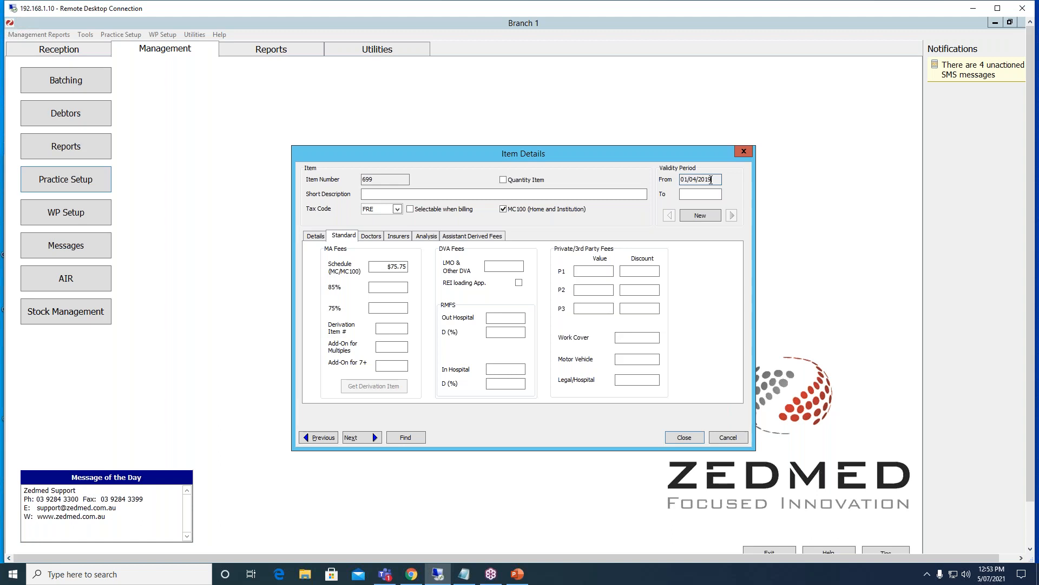
left_click_drag(711, 180, 680, 179)
double_click(367, 179)
left_click(682, 180)
left_click_drag(694, 180, 680, 181)
left_click(689, 181)
double_click(376, 267)
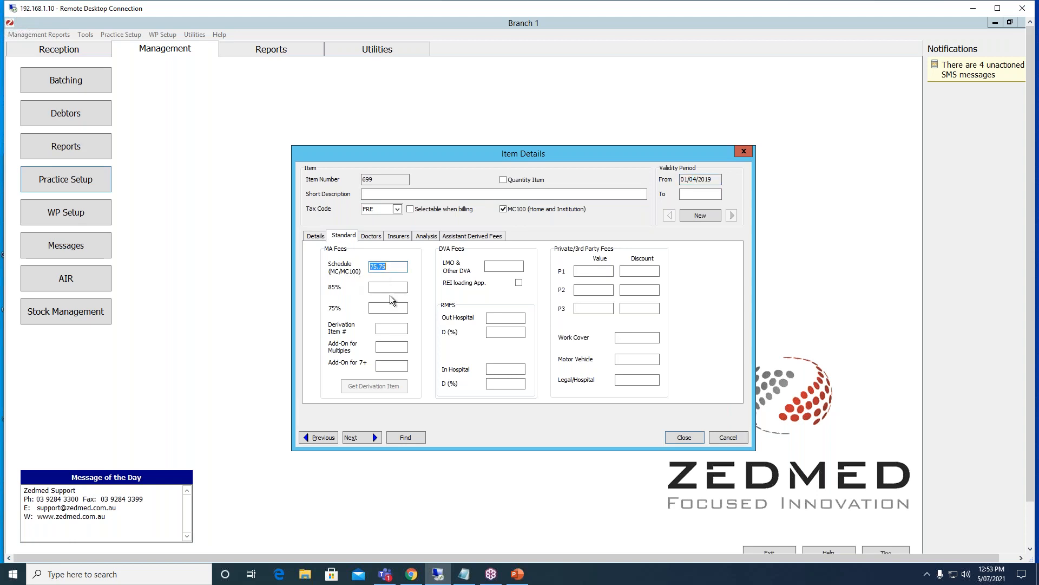
Review item 699's full description and close the item details.
left_click(317, 237)
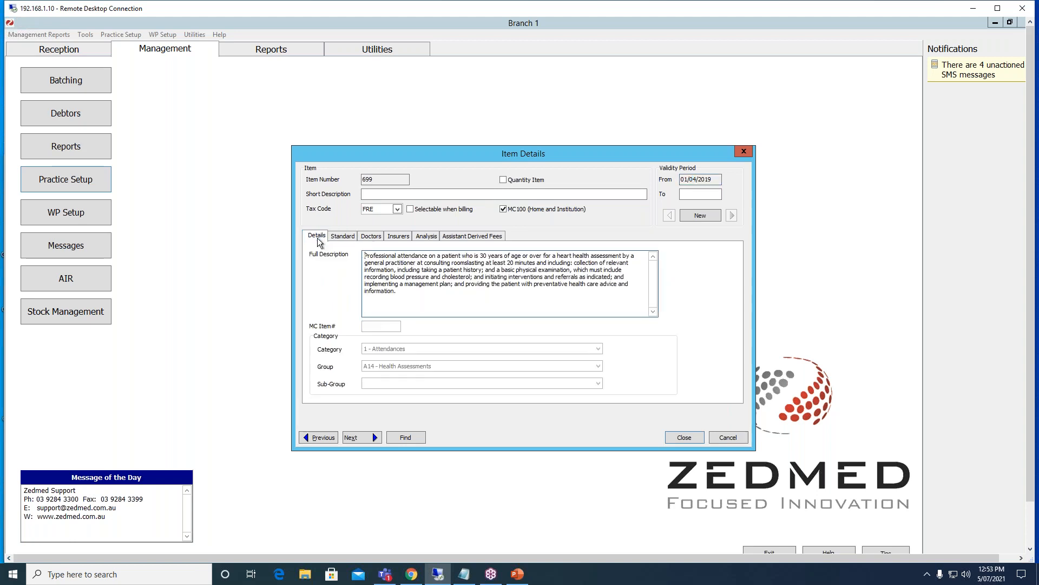
left_click_drag(414, 294, 358, 255)
left_click(394, 270)
left_click(684, 438)
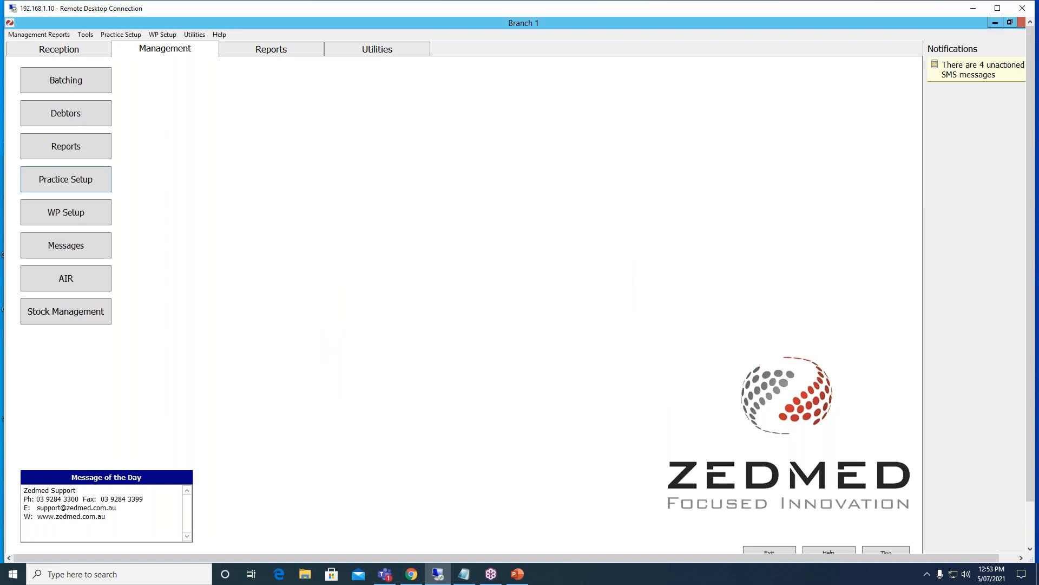
Open the MBS fee loading window and set the loading category to 1 - Attendances.
left_click(71, 180)
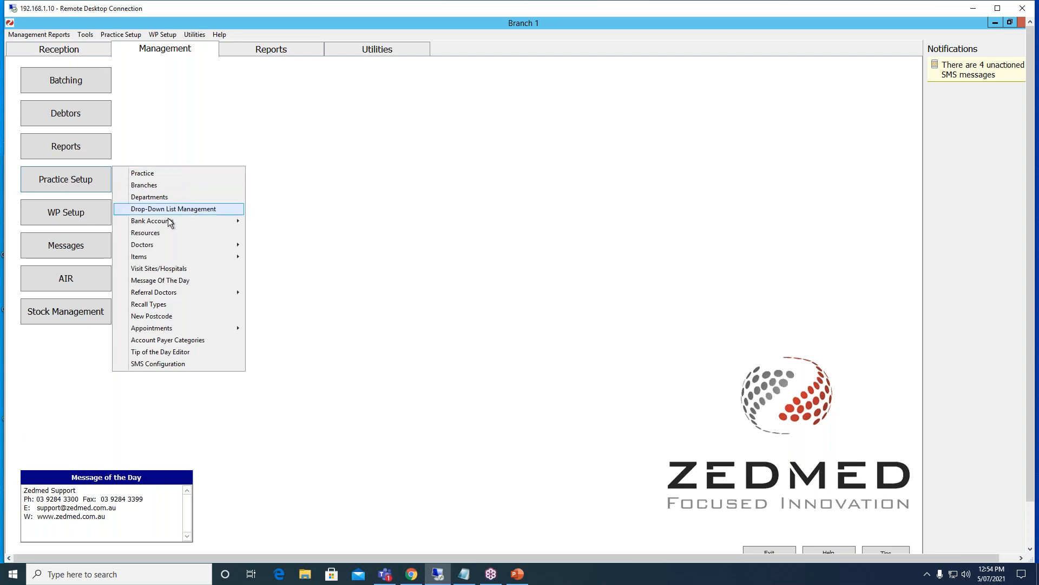
mouse_move(193, 258)
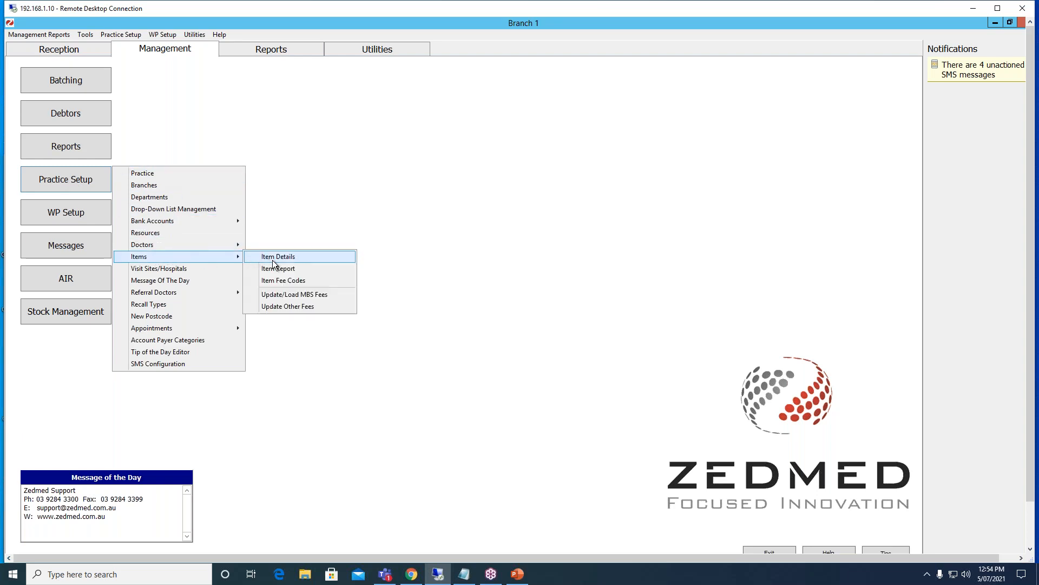
left_click(273, 295)
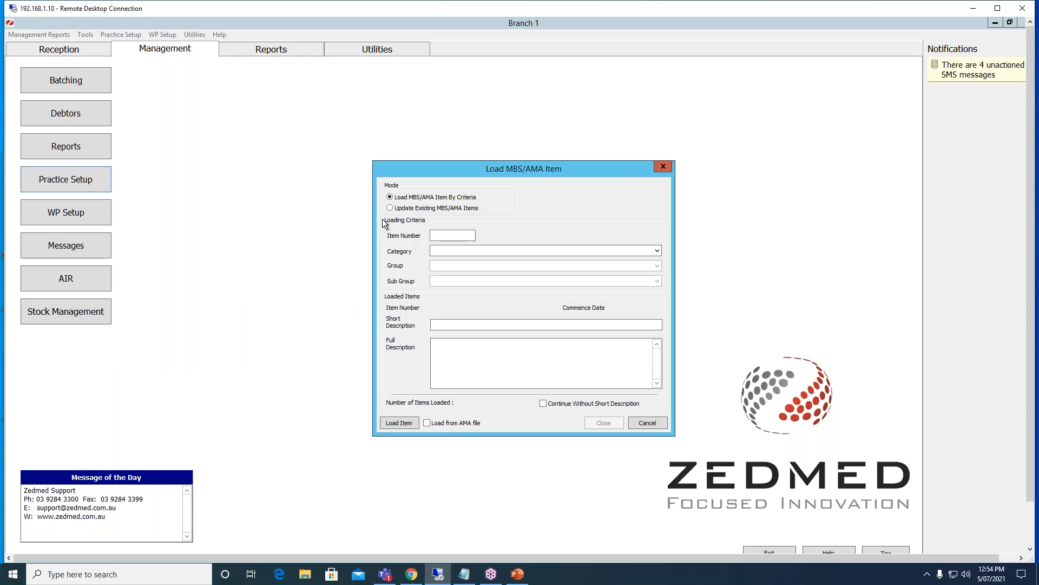
left_click(447, 253)
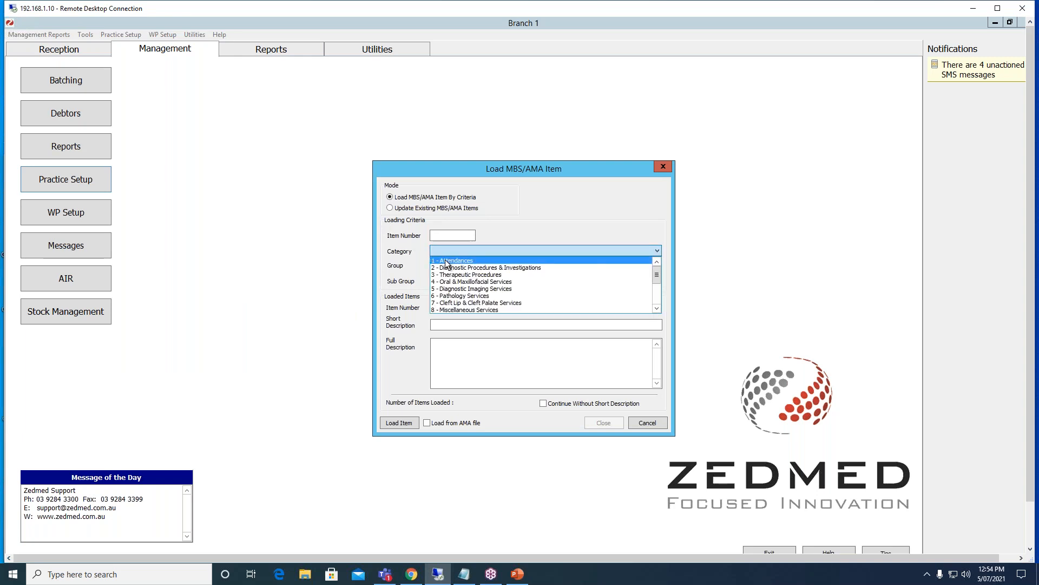
left_click(441, 262)
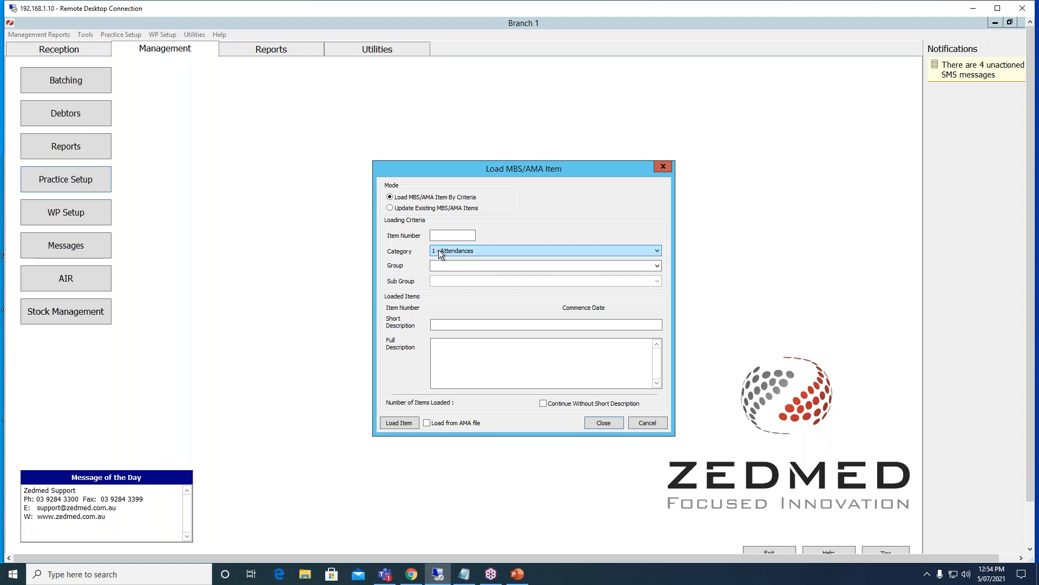
Set the loading group to A40 - COVID-19 Medical Practitioner Phone Services.
left_click(454, 263)
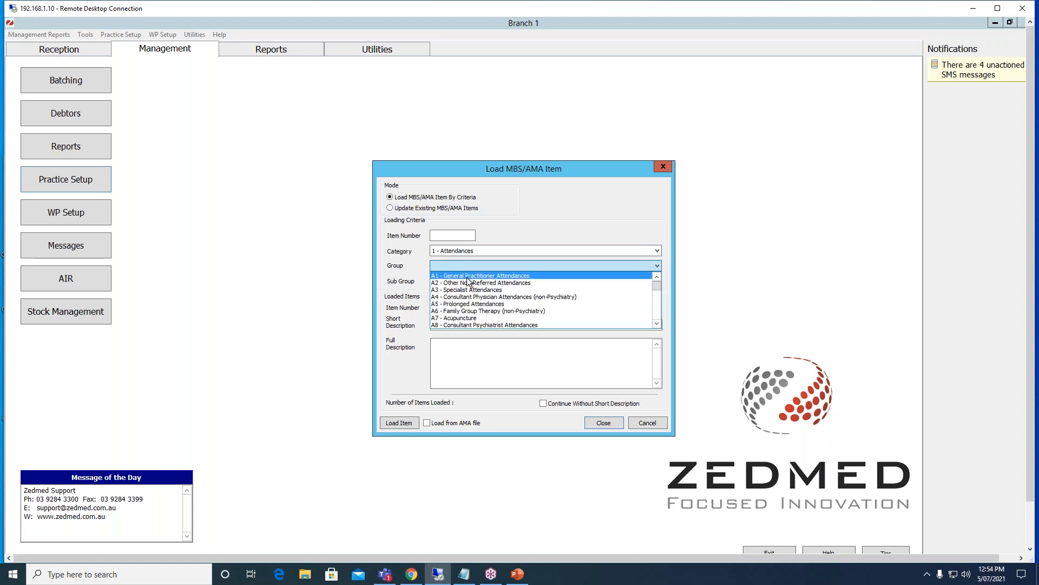
scroll(470, 286, "down", 3)
scroll(469, 292, "down", 3)
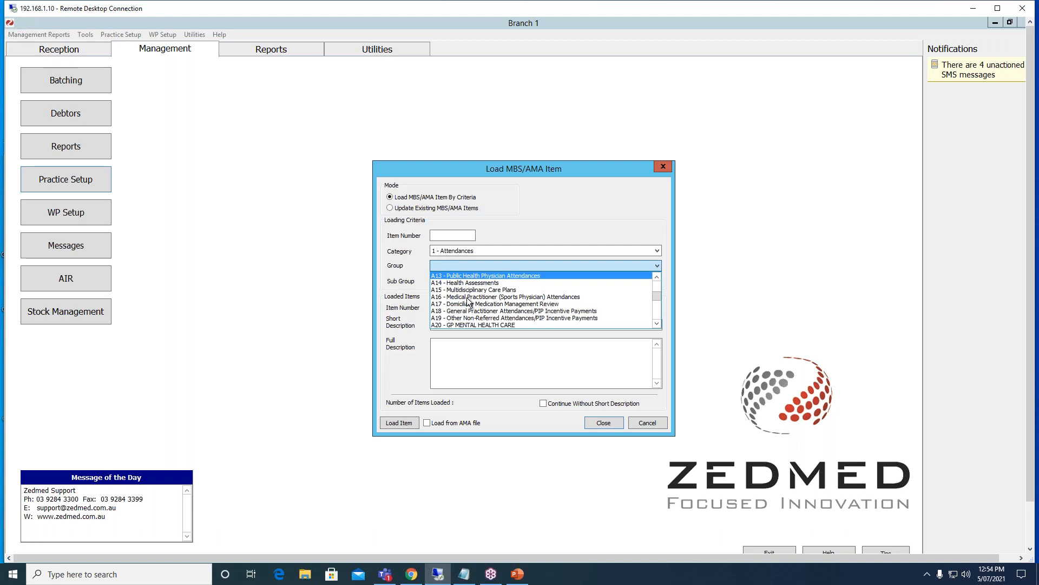
scroll(465, 313, "down", 3)
scroll(464, 313, "down", 3)
left_click(466, 301)
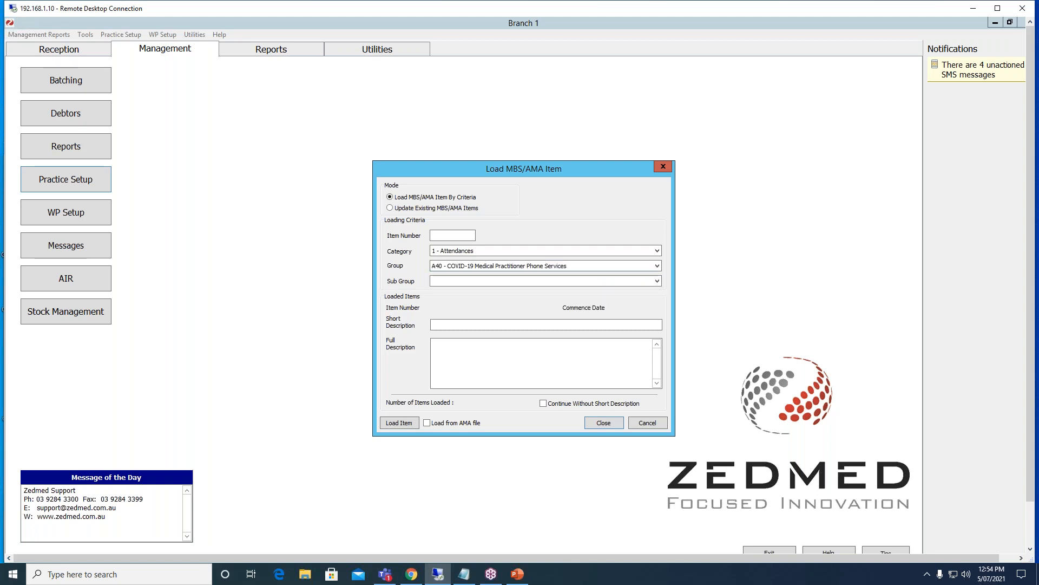
Look through the available subgroups of group A40, then cancel the Load MBS/AMA Item window without loading anything.
left_click(447, 281)
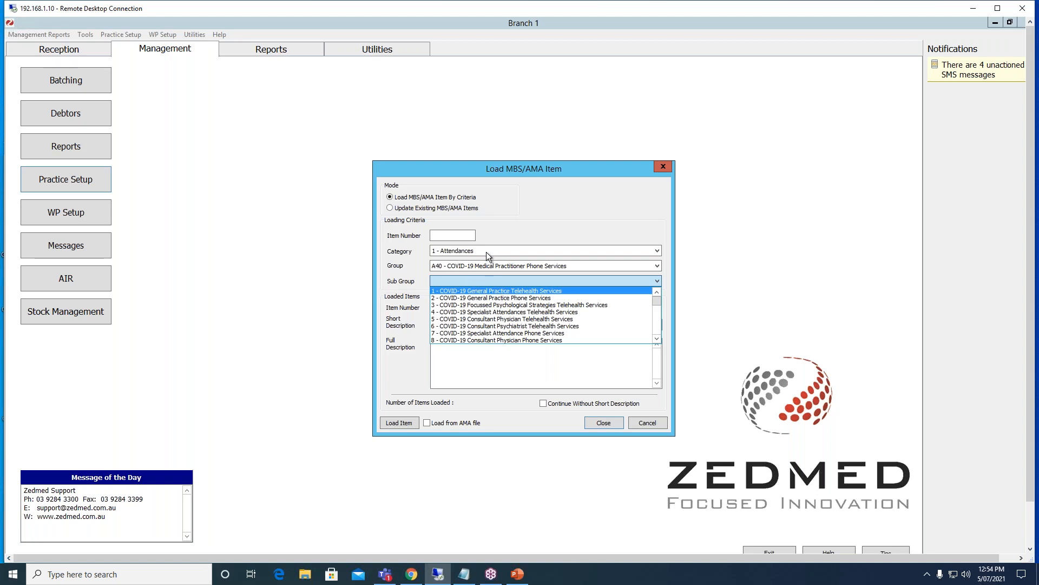
left_click(560, 227)
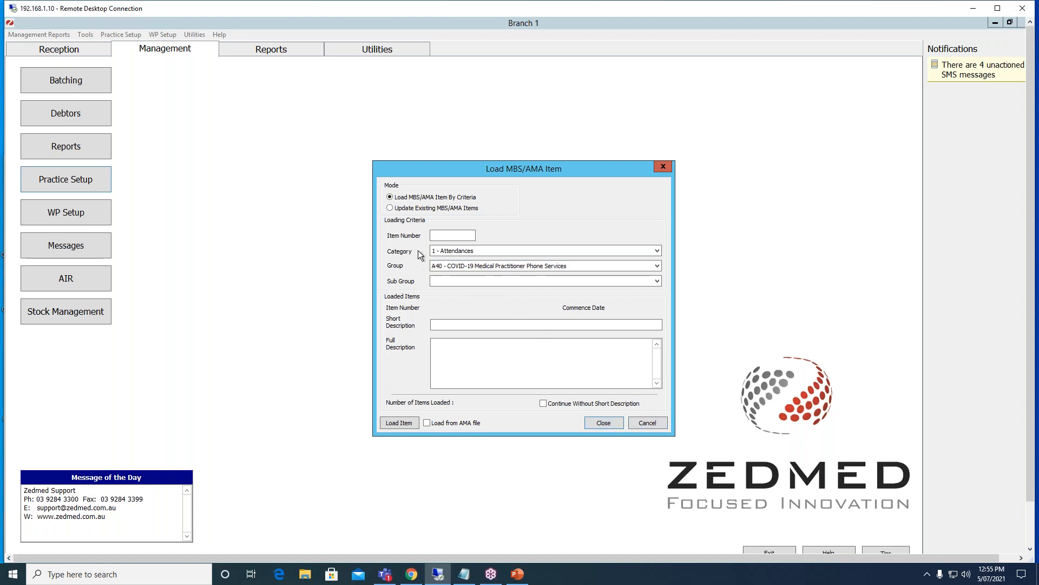
left_click(653, 423)
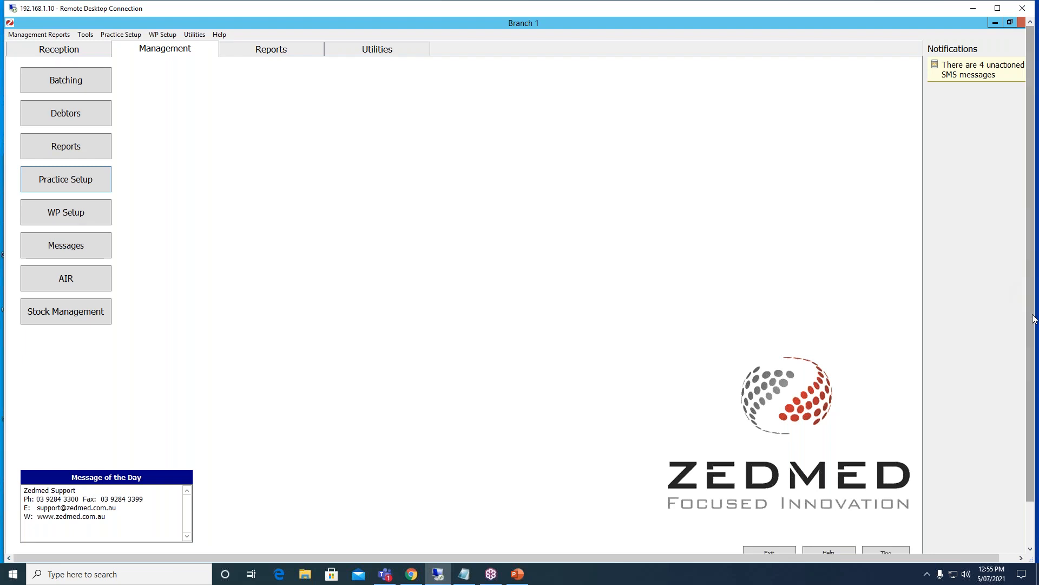
Switch to Chrome on the remote desktop and search Google in a new tab for "91890 medicare item".
left_click_drag(1034, 318, 1034, 363)
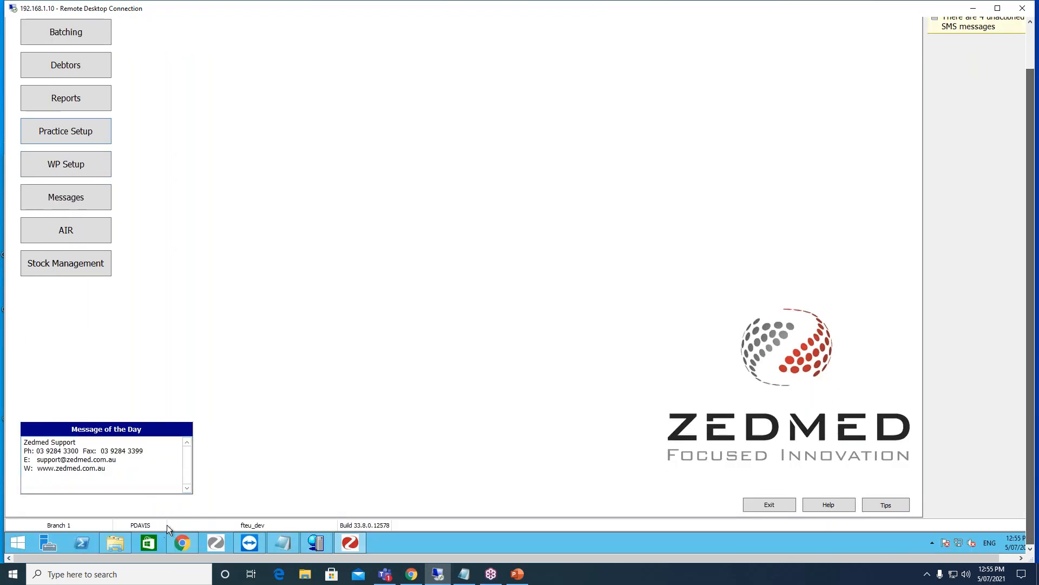
left_click(193, 542)
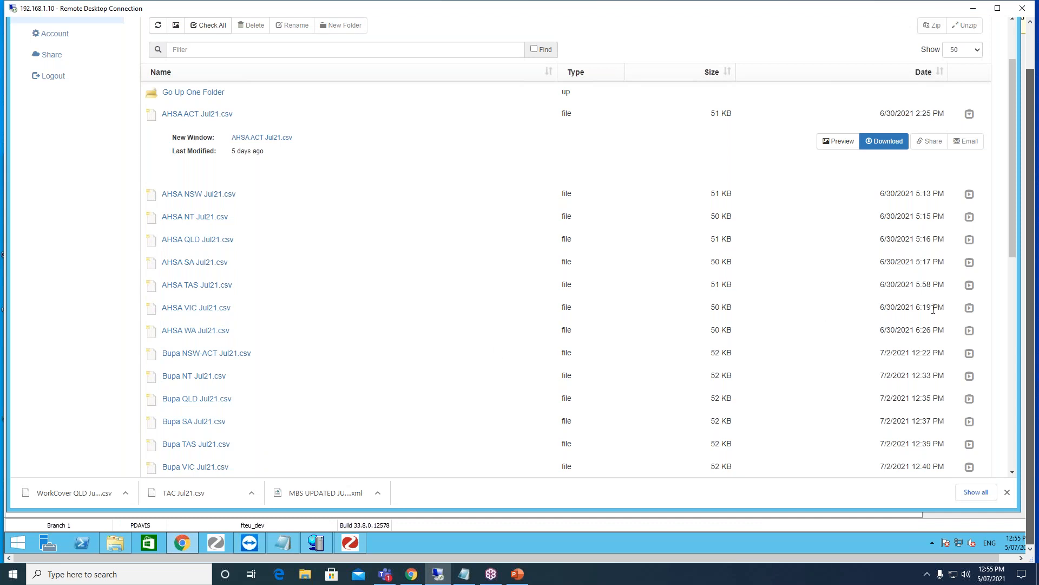
scroll(1009, 238, "up", 2)
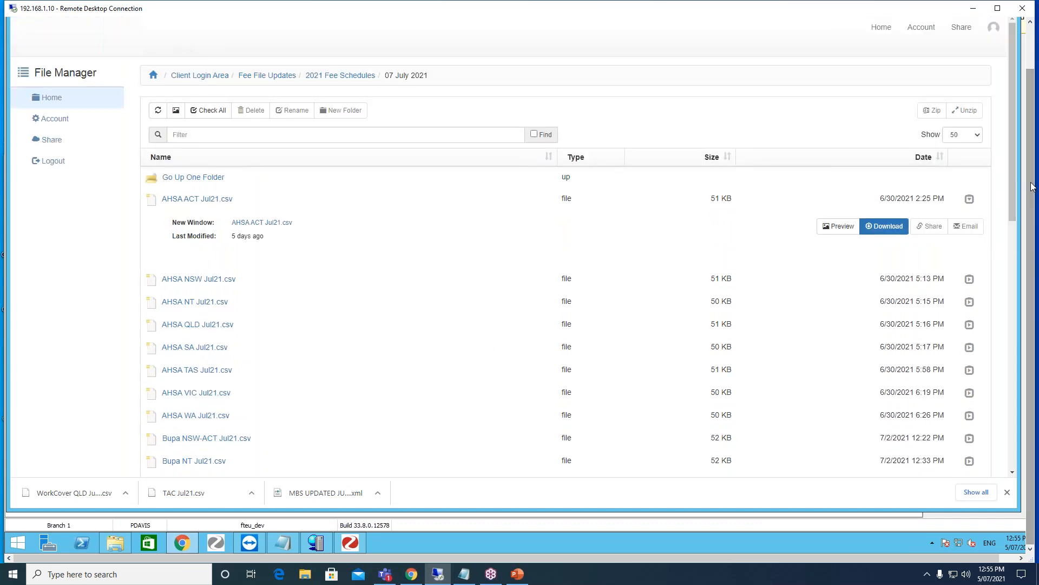
left_click_drag(1032, 184, 1031, 136)
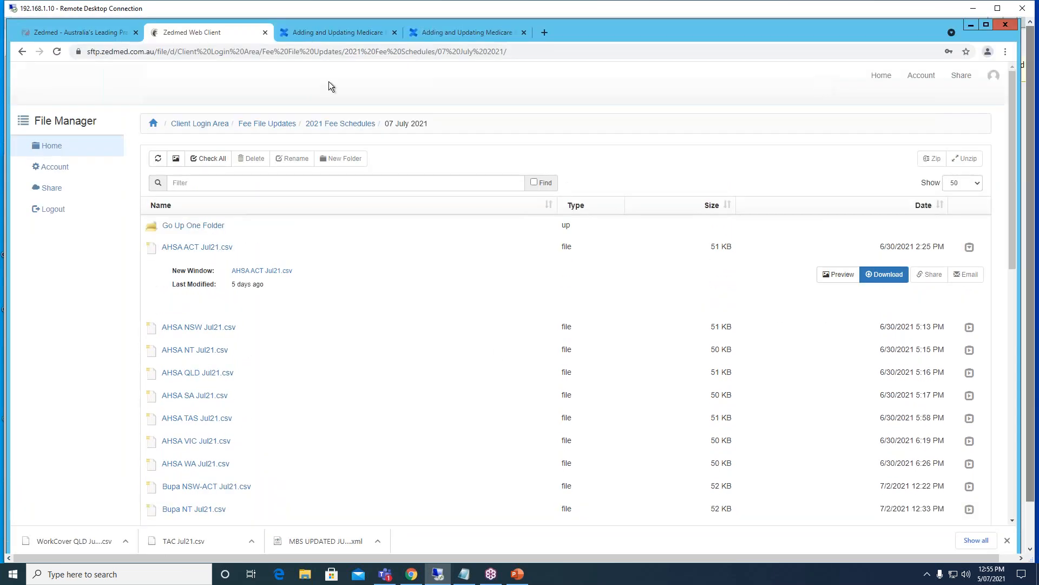
left_click(543, 33)
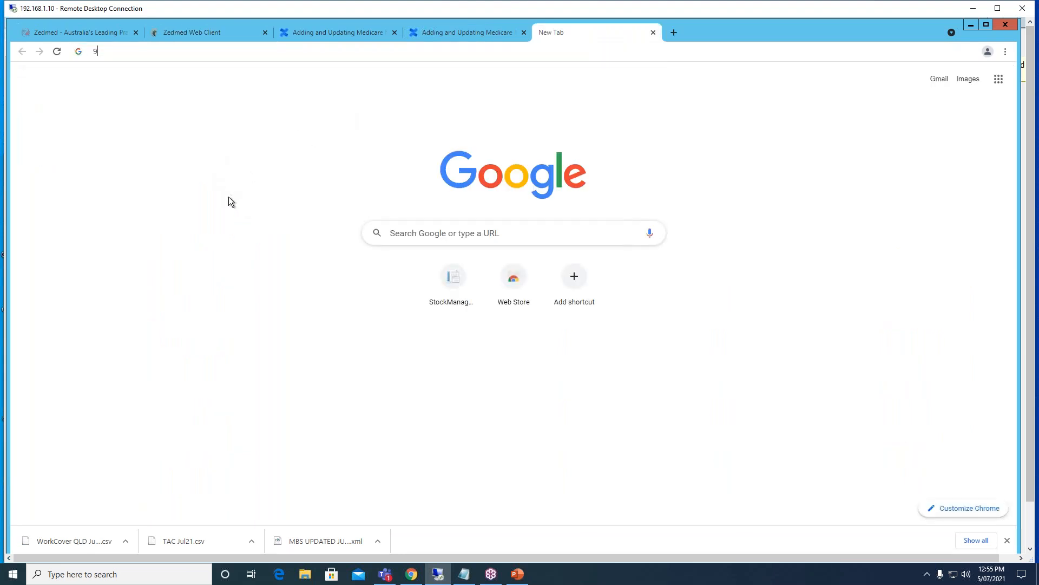
type("91890 medicare item")
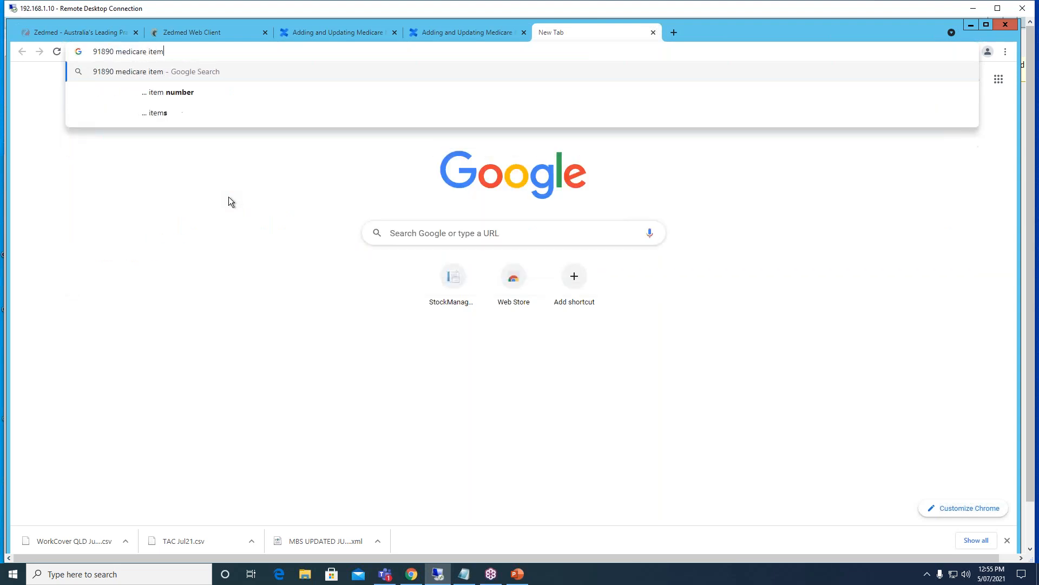
key("Return")
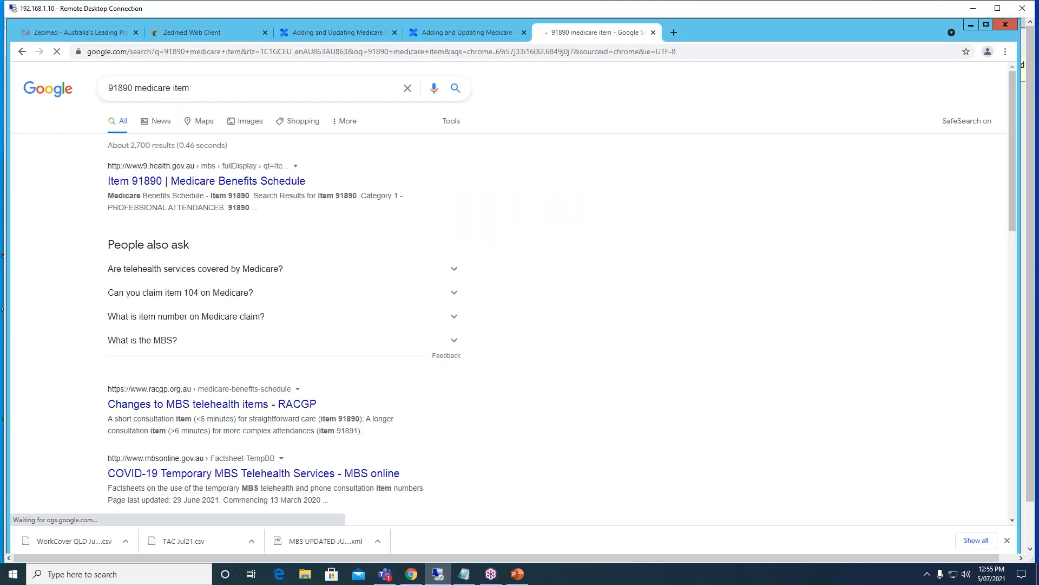
Look through the search results and change the query to "91890 mbs item".
scroll(247, 340, "down", 1)
scroll(245, 373, "down", 4)
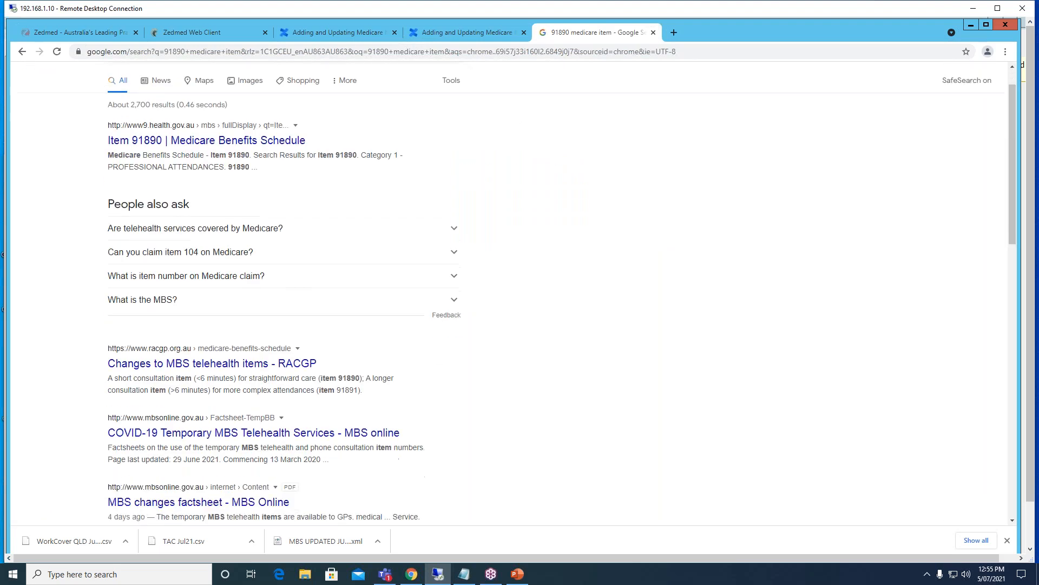
scroll(204, 332, "down", 4)
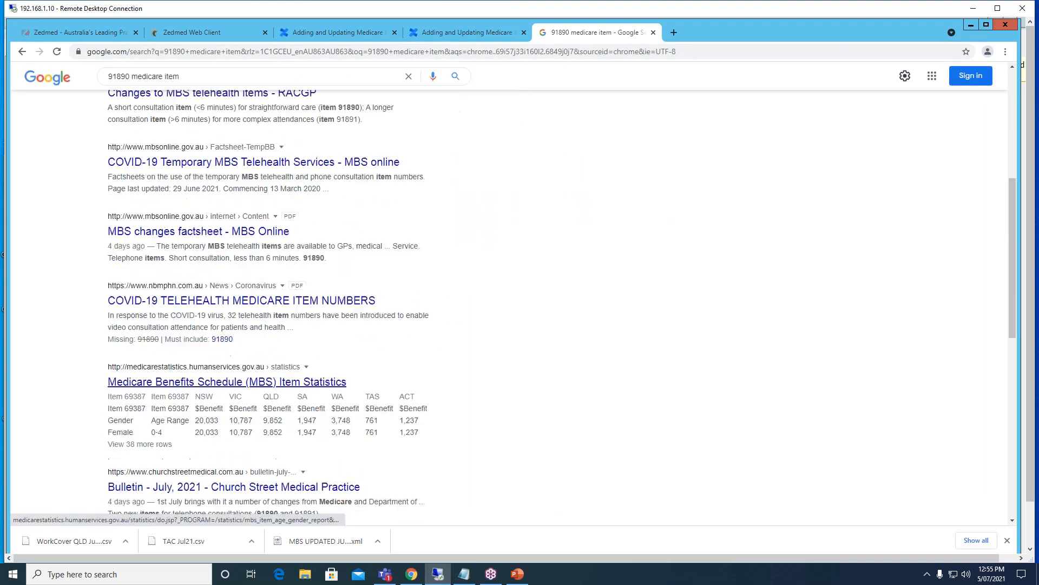
scroll(181, 125, "up", 5)
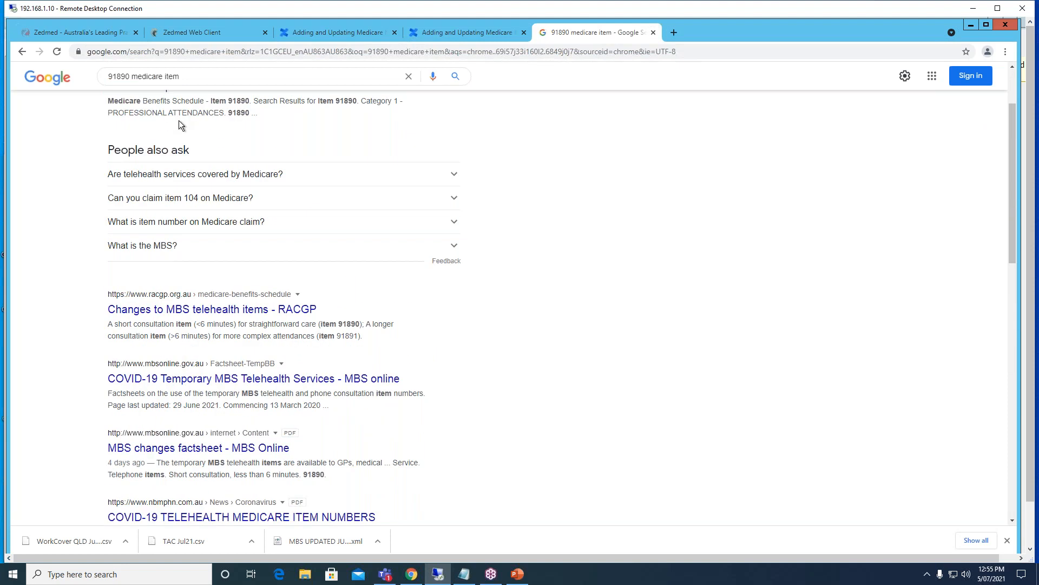
scroll(181, 125, "up", 2)
double_click(149, 89)
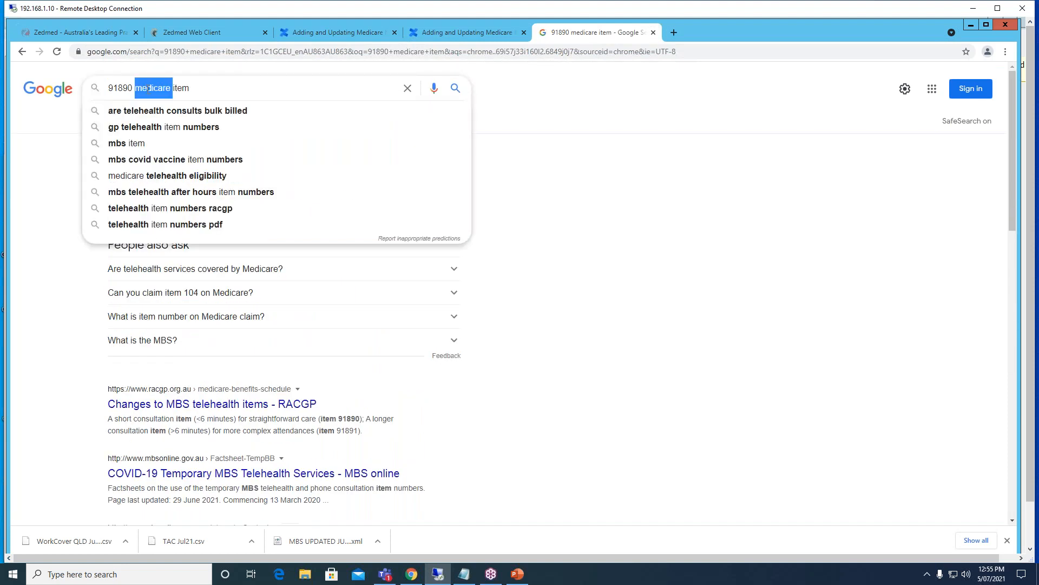
type("mbs")
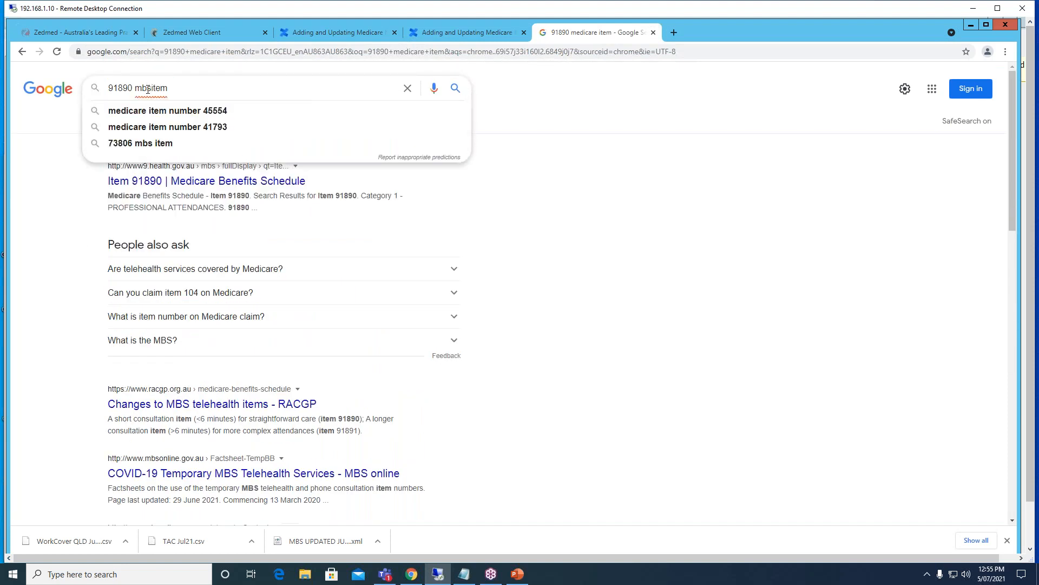
key("Return")
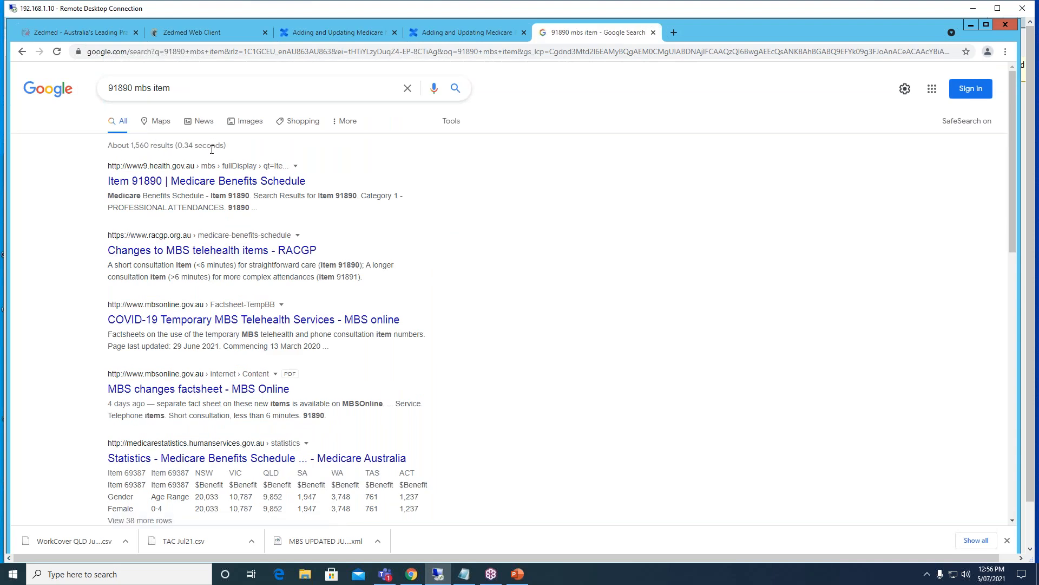
Check the new results and change the Google query to "91890 mbs online".
scroll(212, 149, "down", 5)
scroll(188, 276, "up", 5)
left_click_drag(172, 88, 154, 88)
type("o")
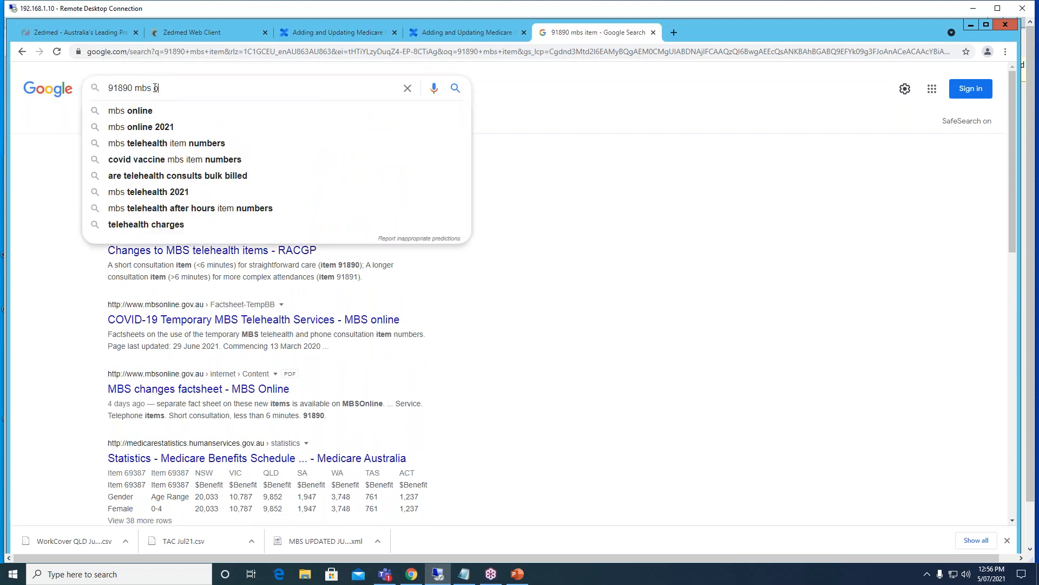
type("nline")
key("Return")
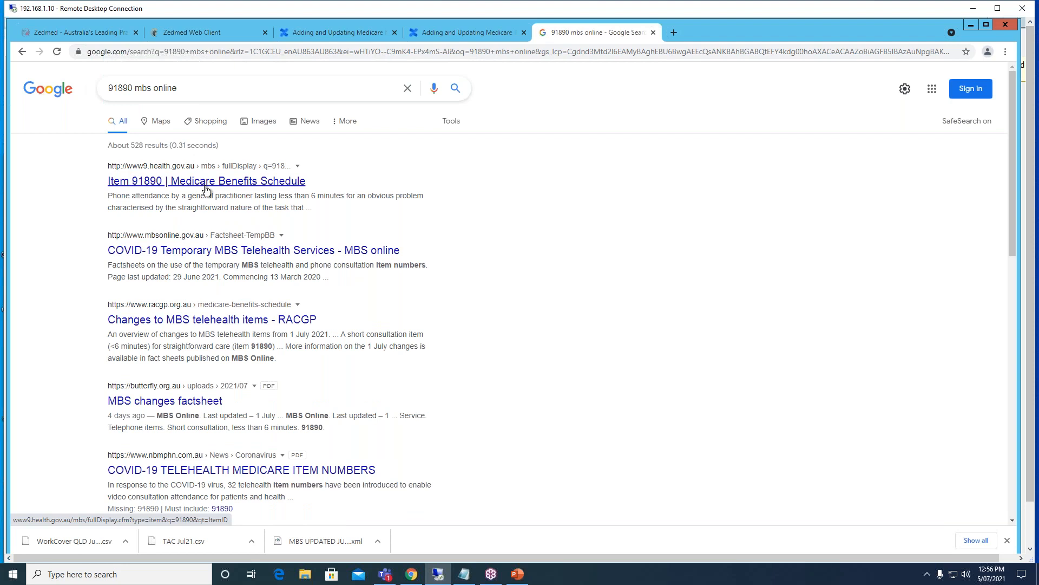
Open the COVID-19 Temporary MBS Telehealth Services page on MBS Online and search the MBS for 91890.
left_click(199, 252)
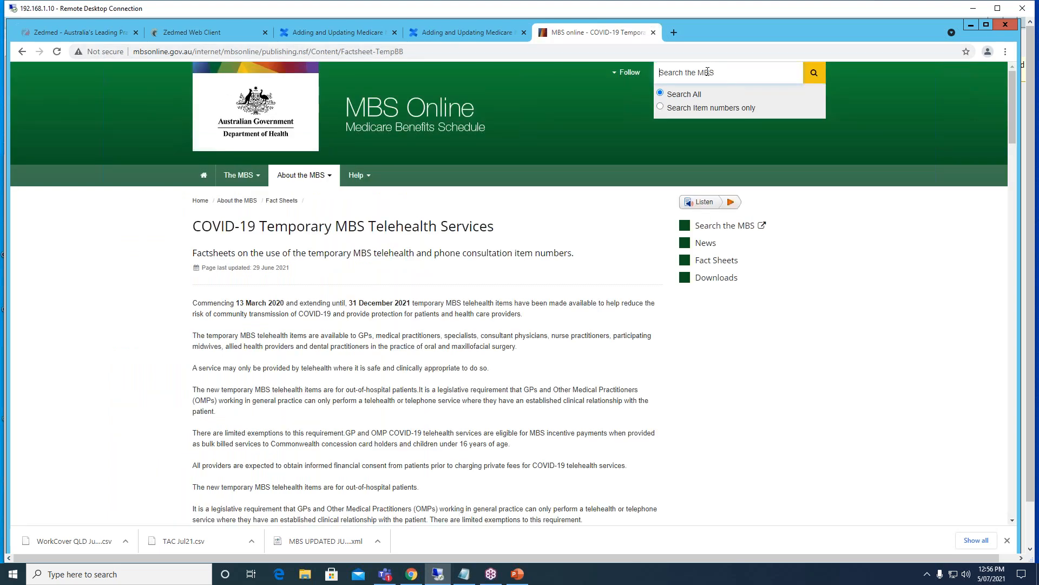
left_click(707, 71)
type("91890")
key("Return")
scroll(432, 351, "down", 5)
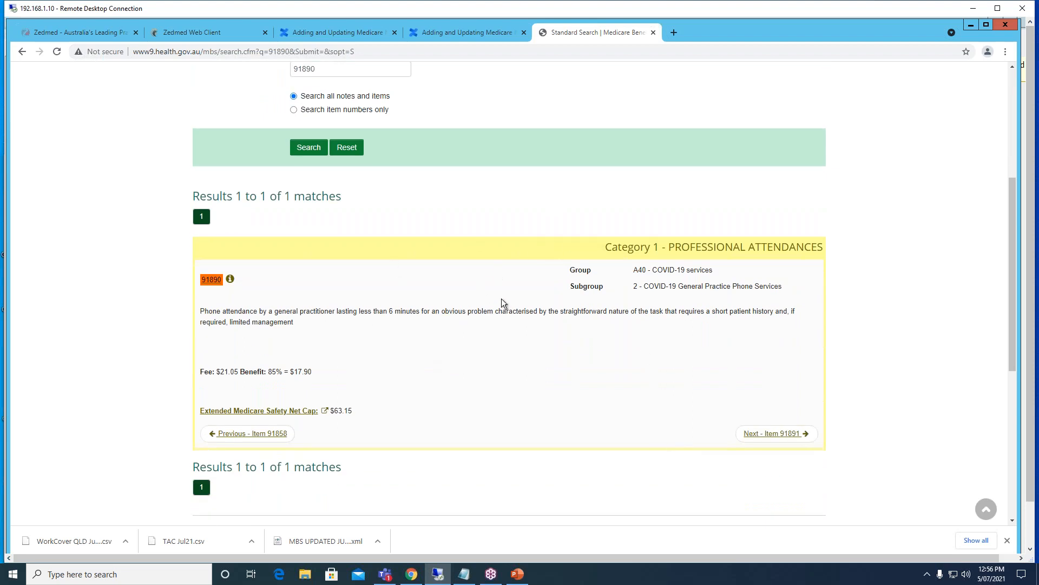
Examine the category, group and subgroup listed for item 91890, highlighting them on the page.
left_click_drag(608, 250, 800, 291)
left_click(708, 257)
left_click_drag(606, 247, 644, 286)
left_click(687, 285)
left_click_drag(612, 247, 782, 287)
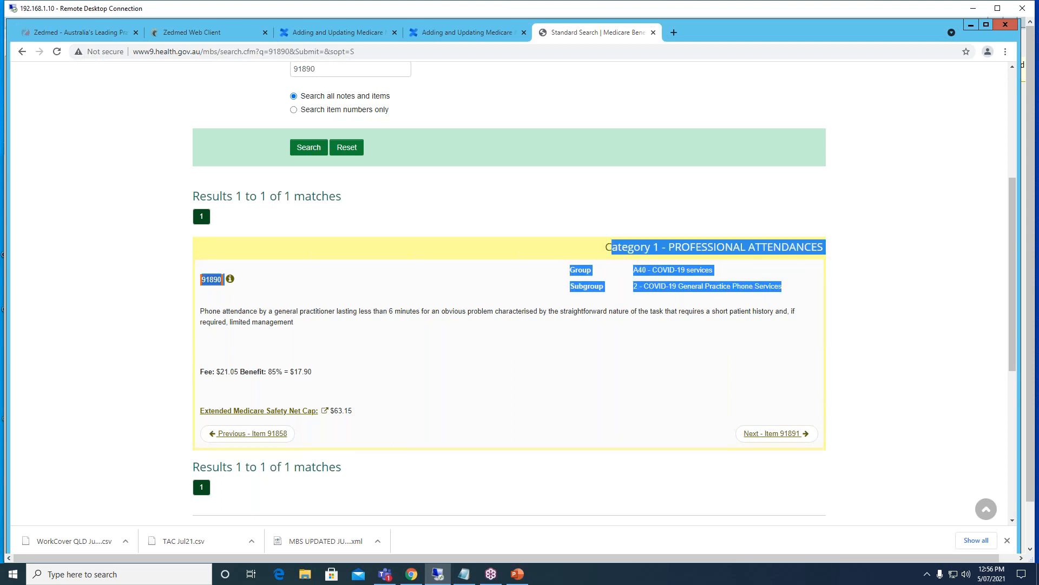
left_click(794, 292)
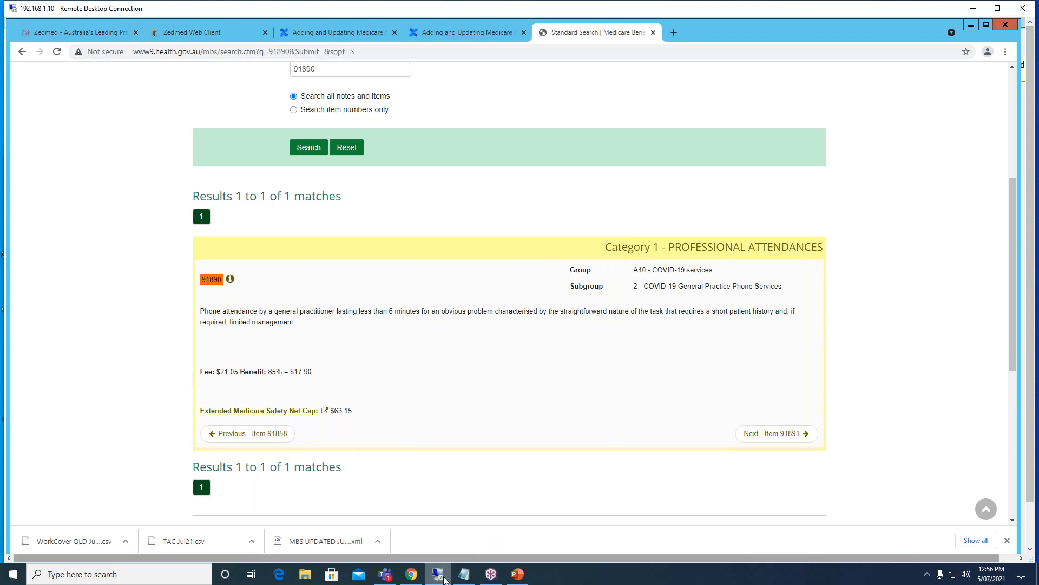
Switch from the MBS Online page in the browser back to Zedmed's Management area.
mouse_move(439, 578)
left_click(434, 542)
left_click(438, 577)
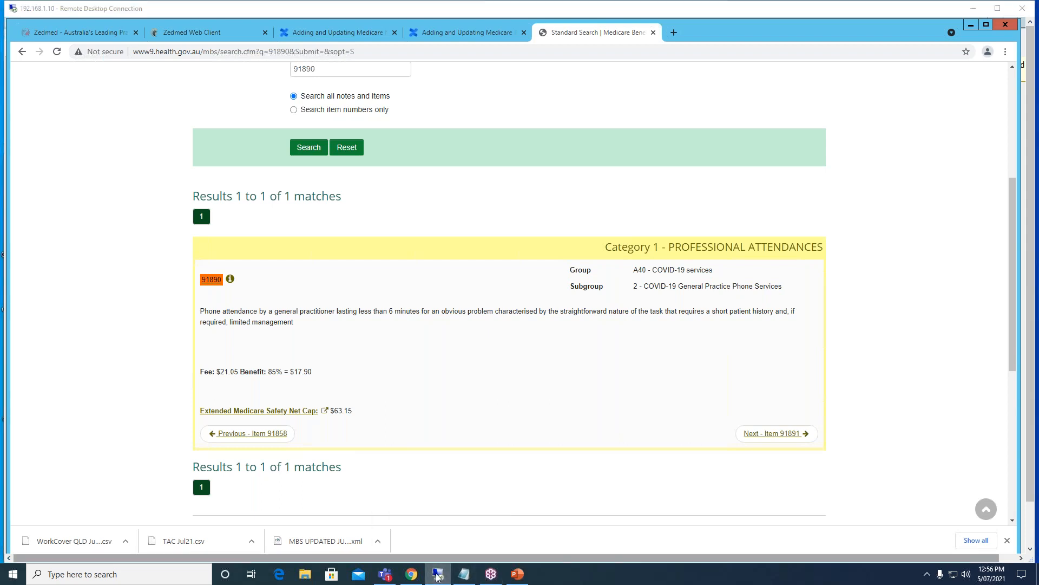
left_click(442, 575)
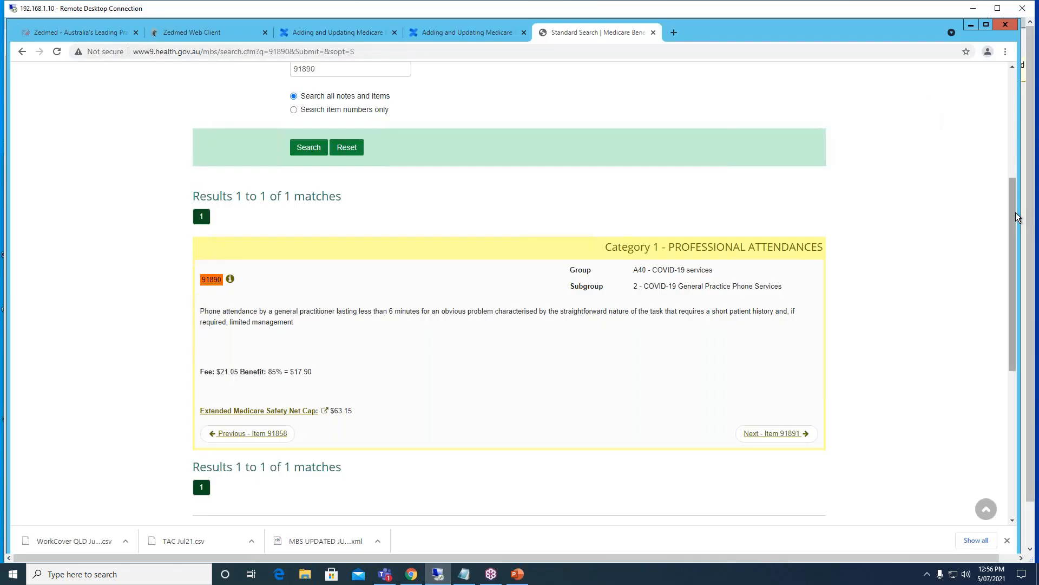
left_click(973, 26)
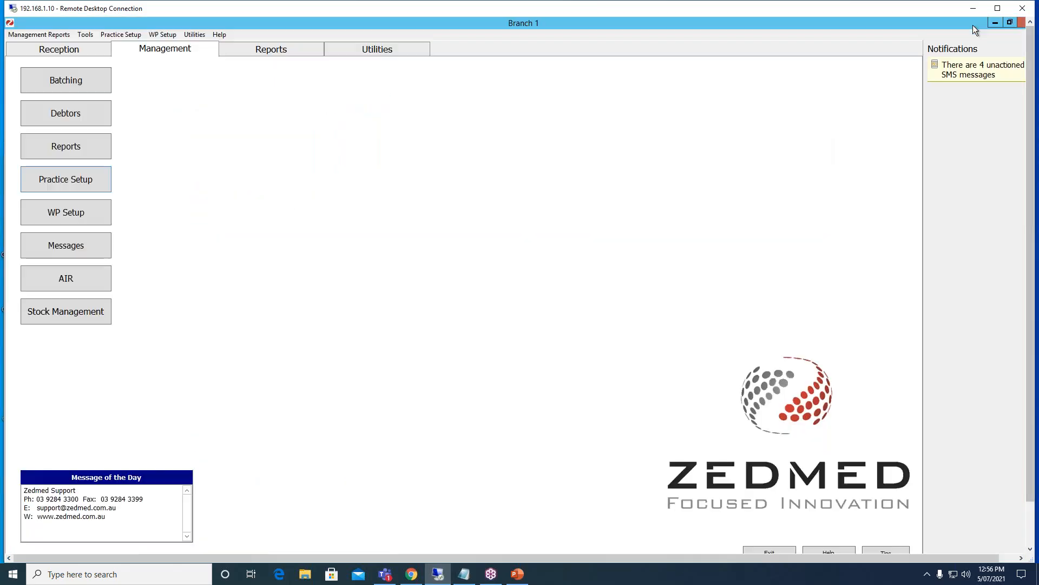
Start loading MBS items by criteria from Practice Setup and set the loading category to 1 - Attendances.
left_click(100, 177)
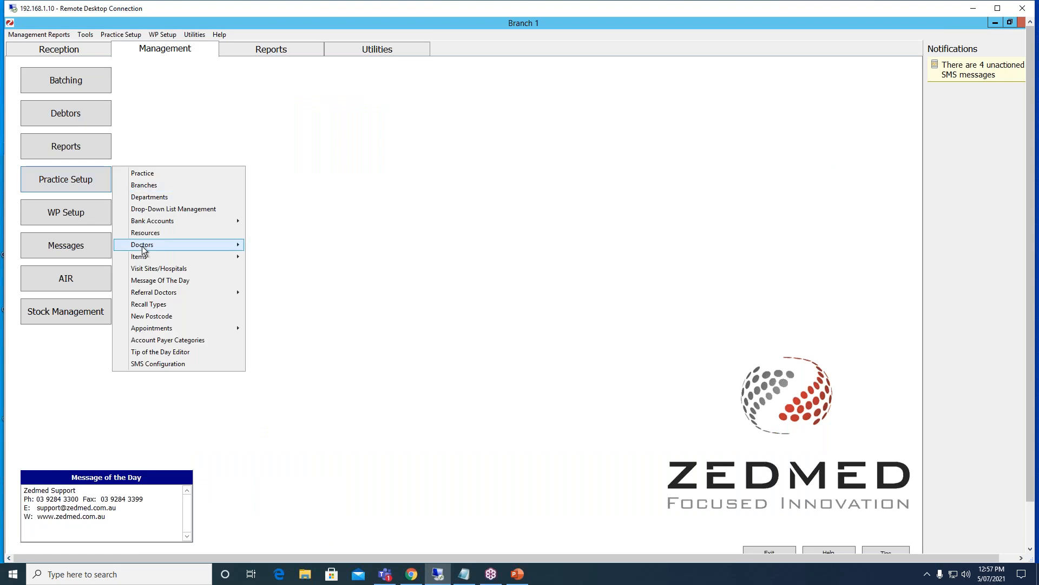
mouse_move(195, 258)
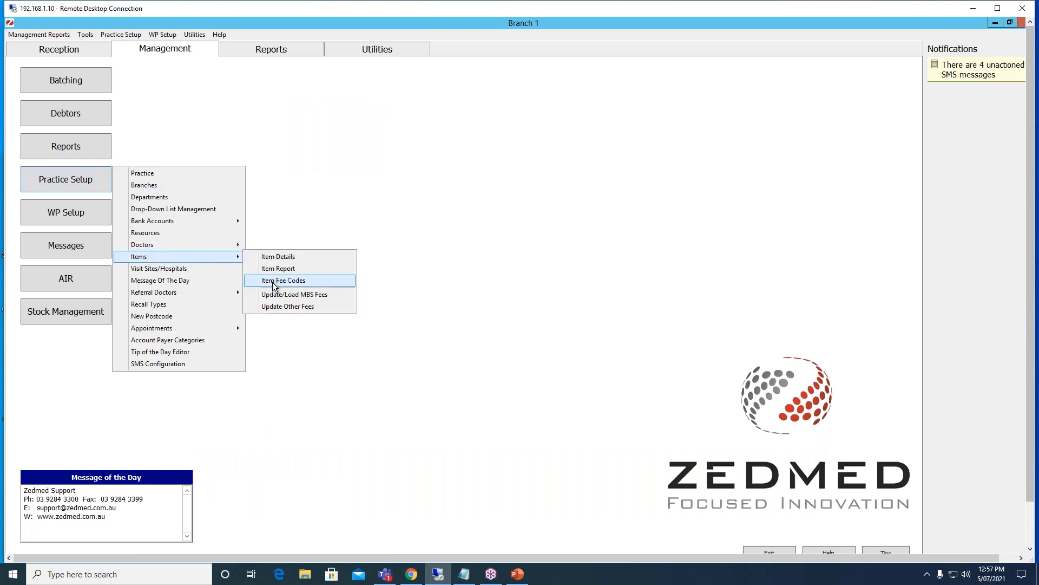
left_click(281, 294)
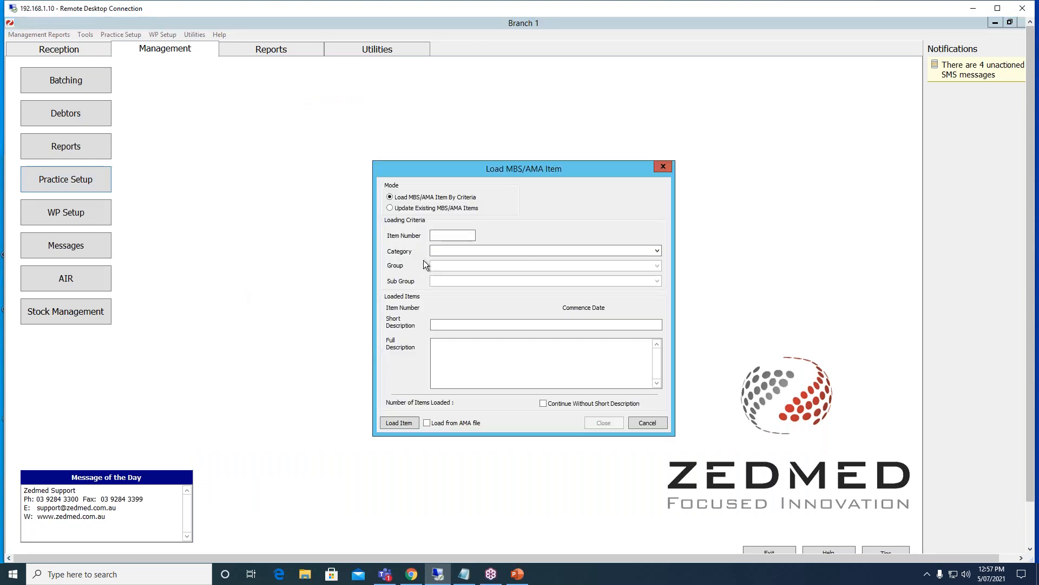
left_click(443, 251)
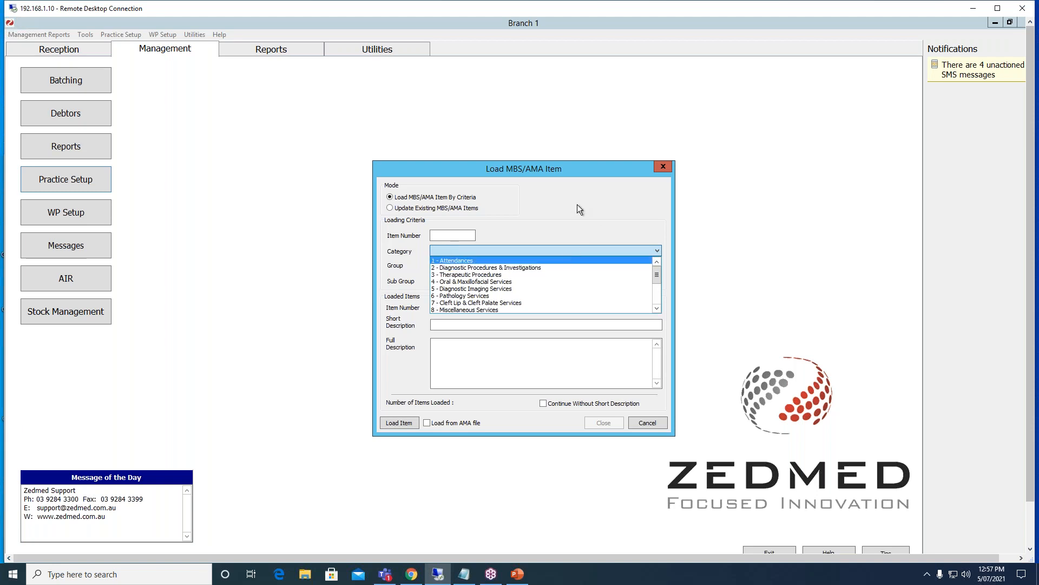
left_click(561, 215)
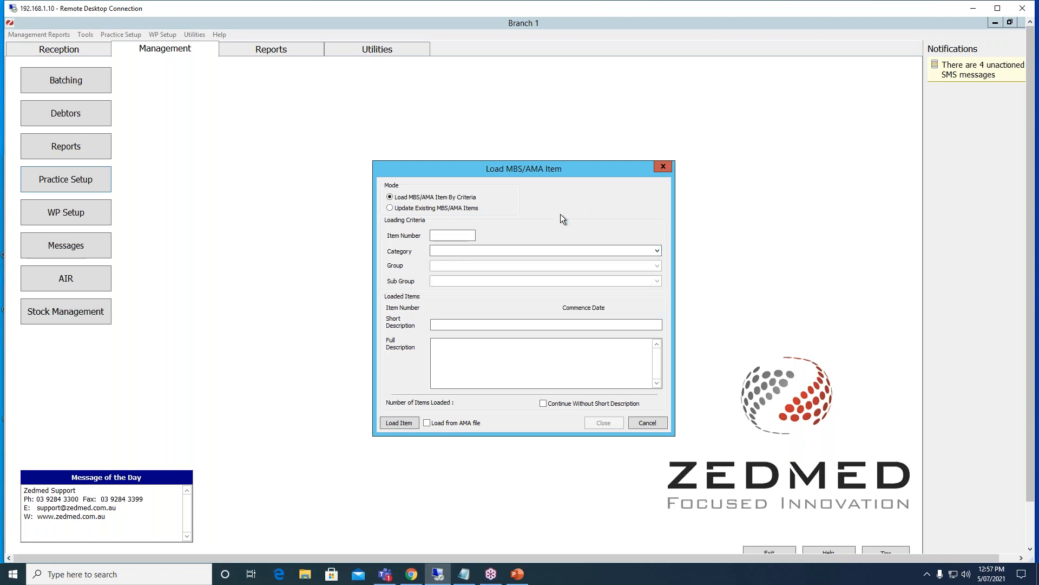
left_click(467, 250)
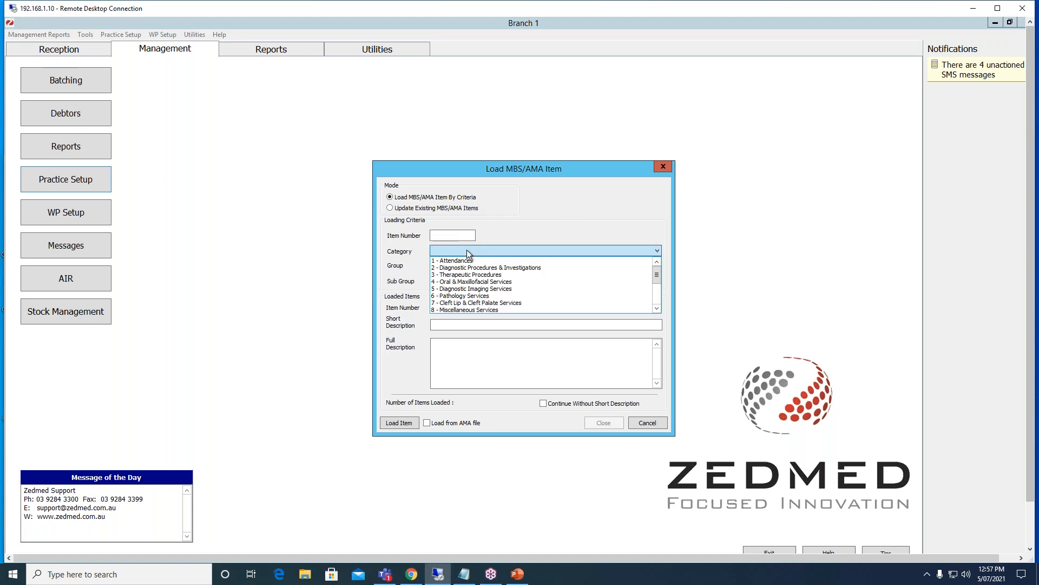
left_click(452, 260)
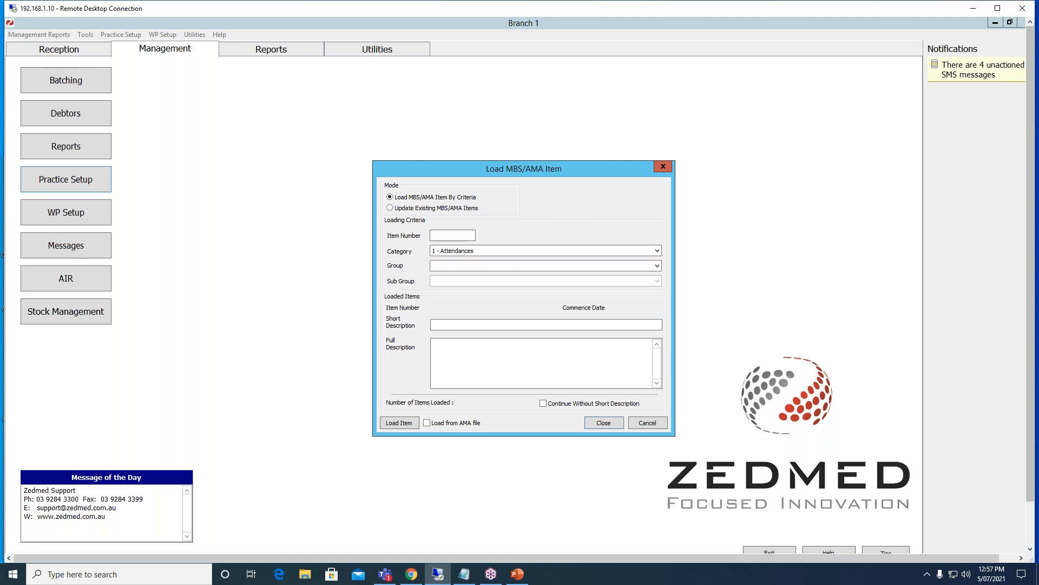
Choose MBS UPDATED JUL21.xml in Downloads as the item file, then abandon the file selection and cancel the item load.
left_click(398, 423)
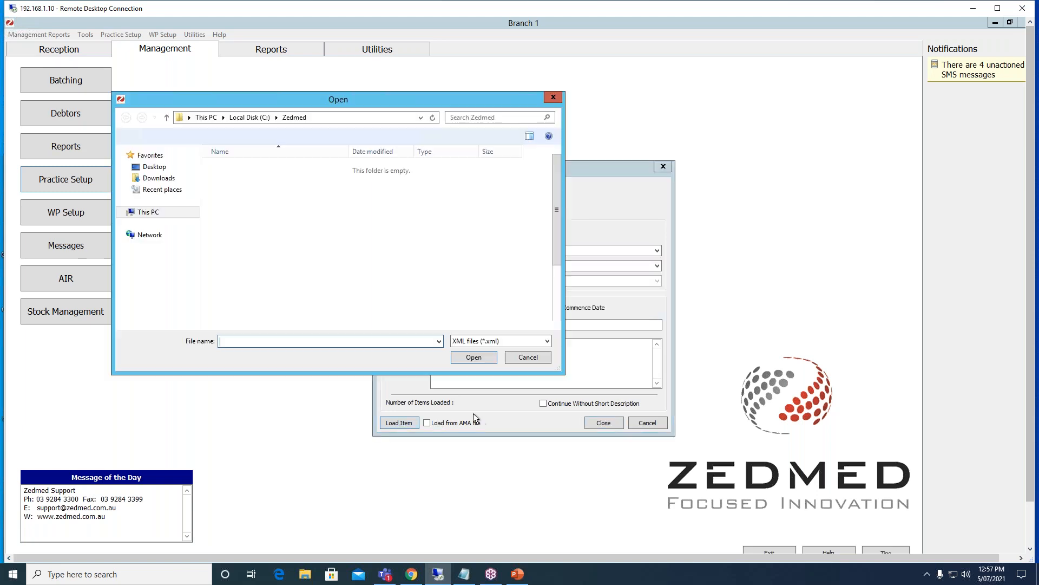
left_click(142, 179)
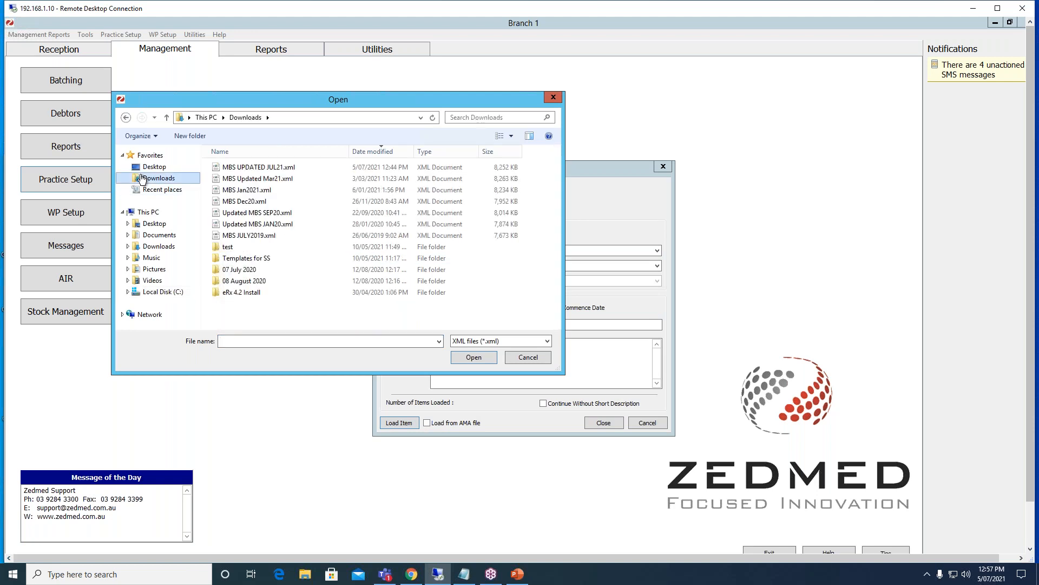
left_click(275, 167)
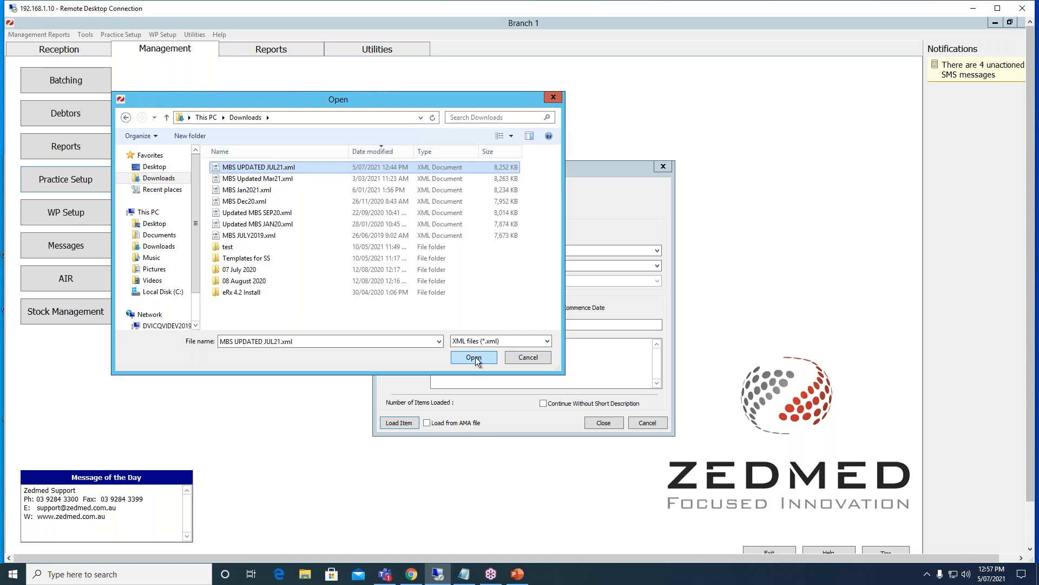
left_click(554, 97)
left_click(613, 316)
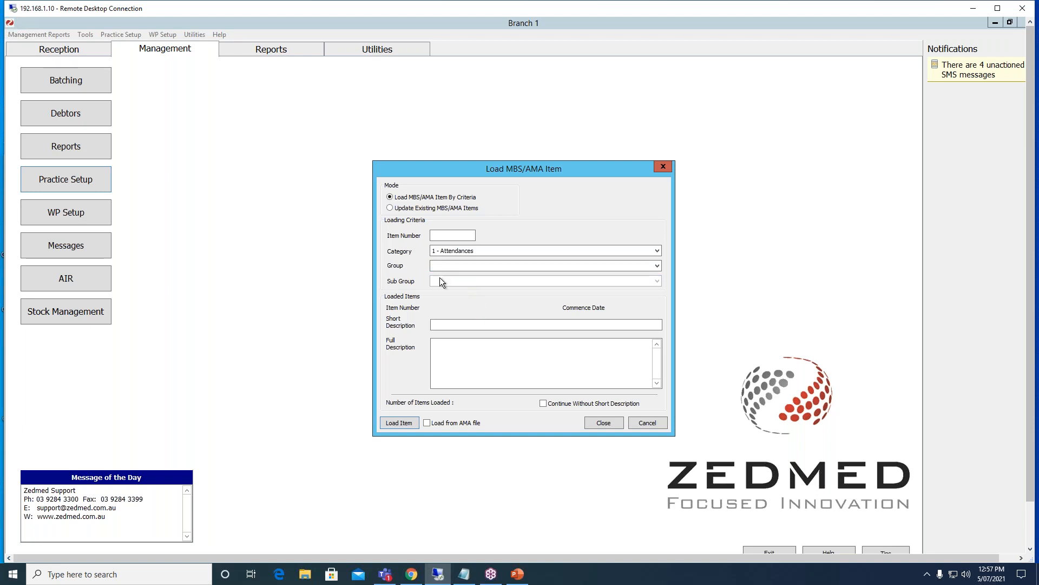
left_click(648, 423)
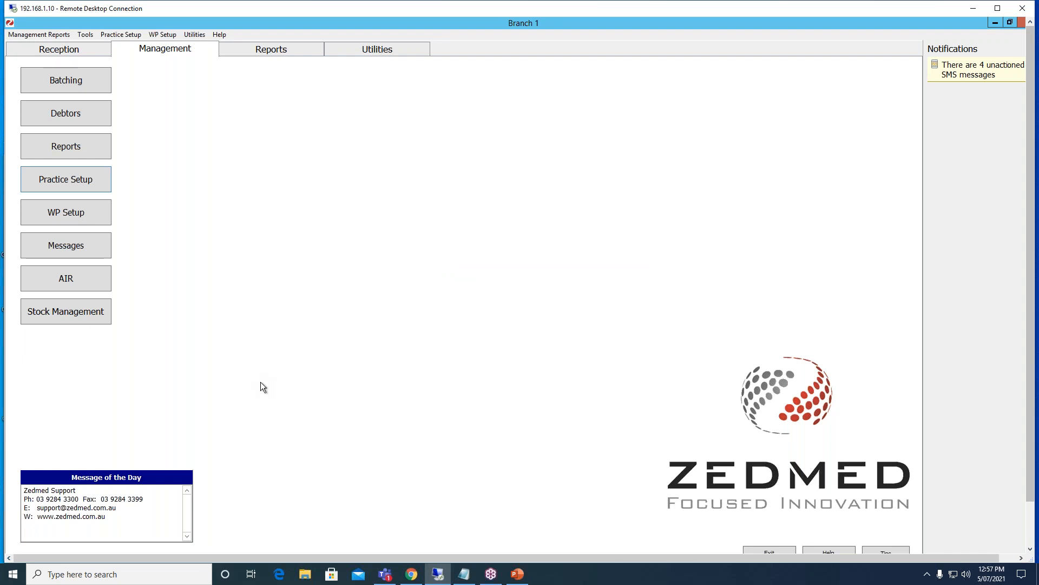
Start updating other item fees from Practice Setup and set the effective date to 01/07/2021.
left_click(88, 185)
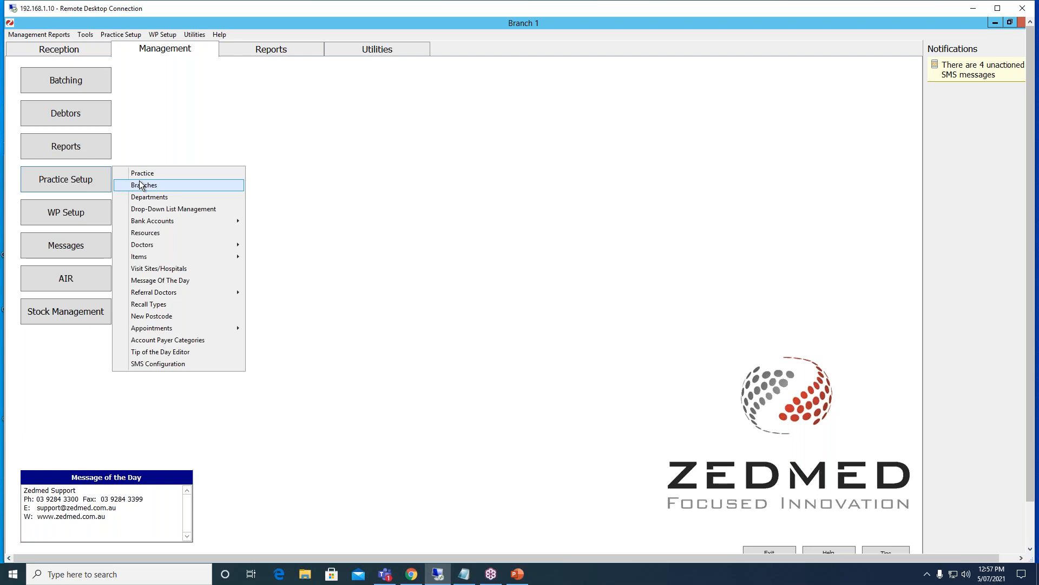
mouse_move(163, 261)
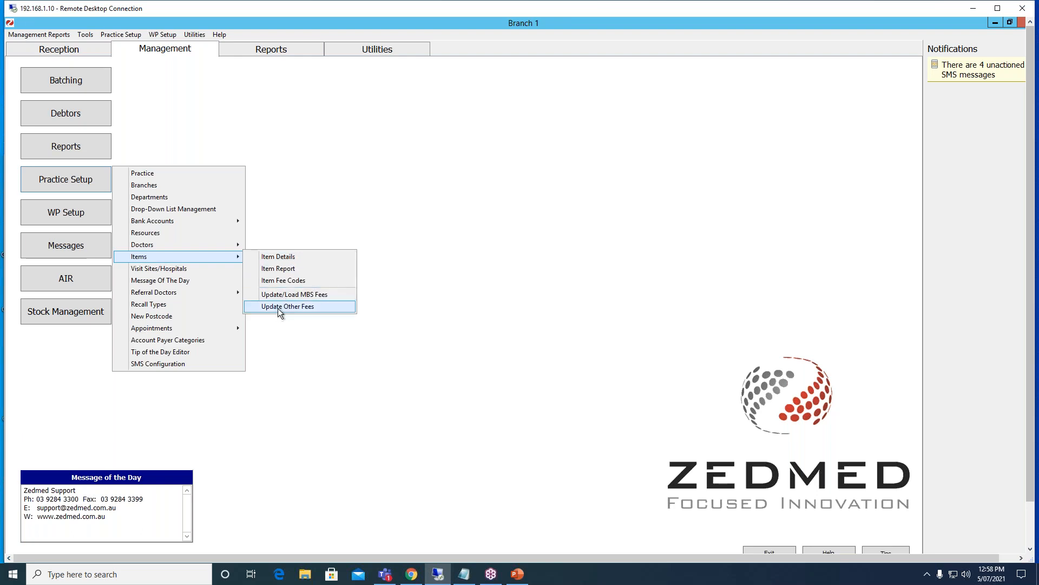
left_click(296, 309)
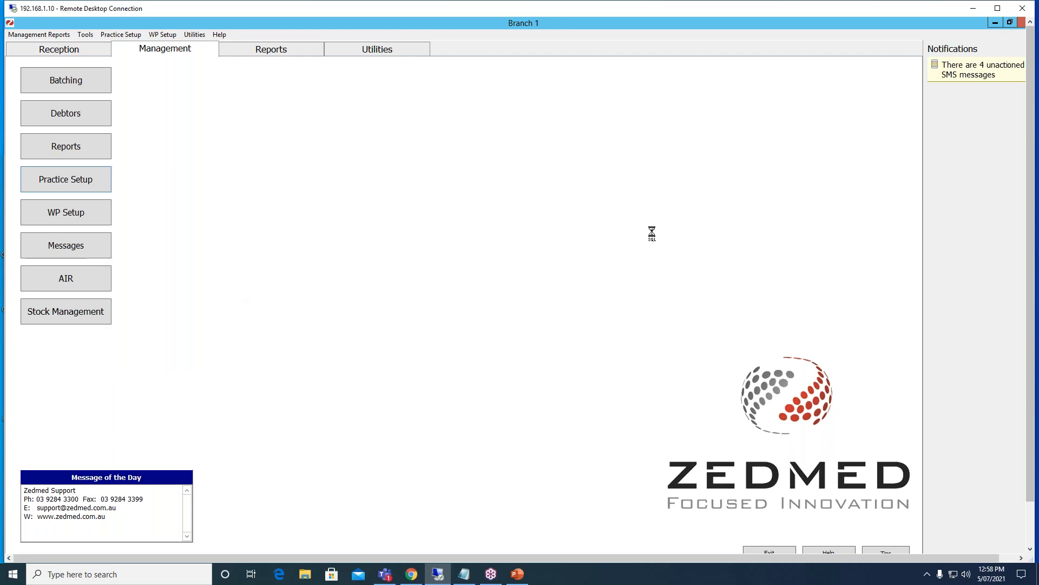
left_click(427, 206)
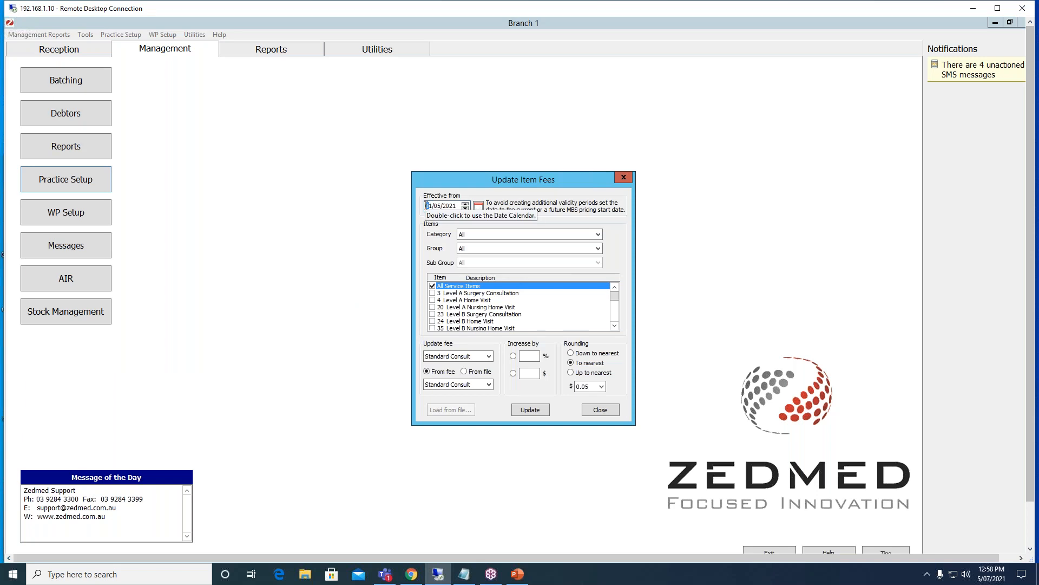
key("Right")
key("Right")
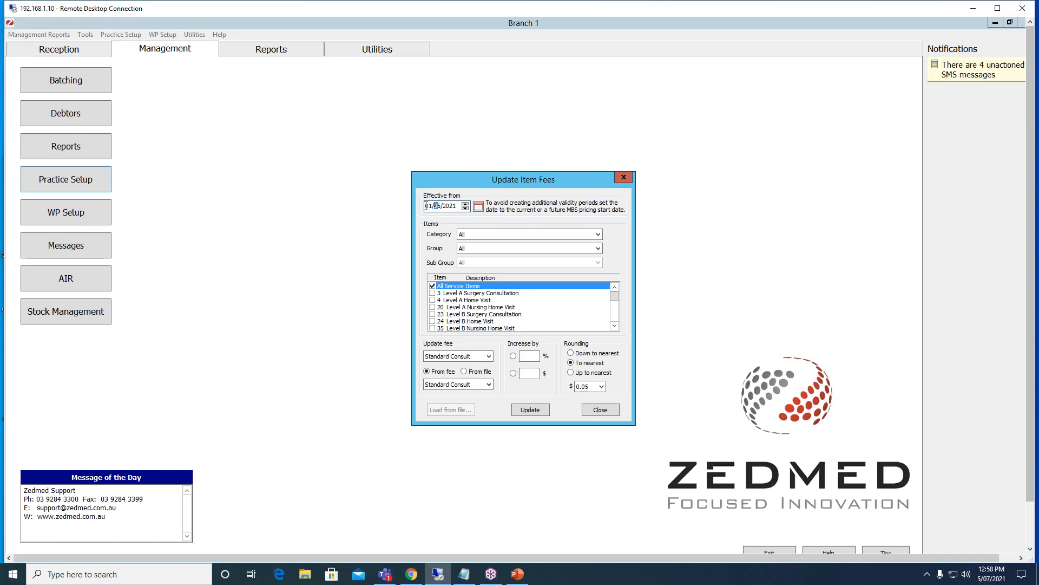
type("07")
left_click(454, 205)
left_click_drag(423, 205, 454, 202)
left_click(448, 205)
Set the fee to update to Workcover and choose a file as the fee source.
left_click_drag(614, 296, 617, 309)
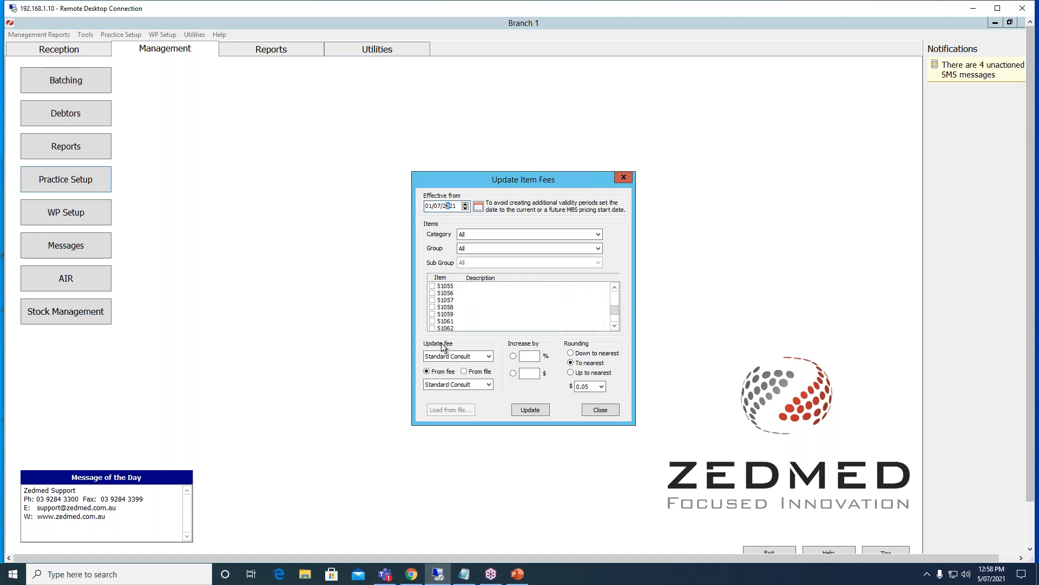
left_click(489, 357)
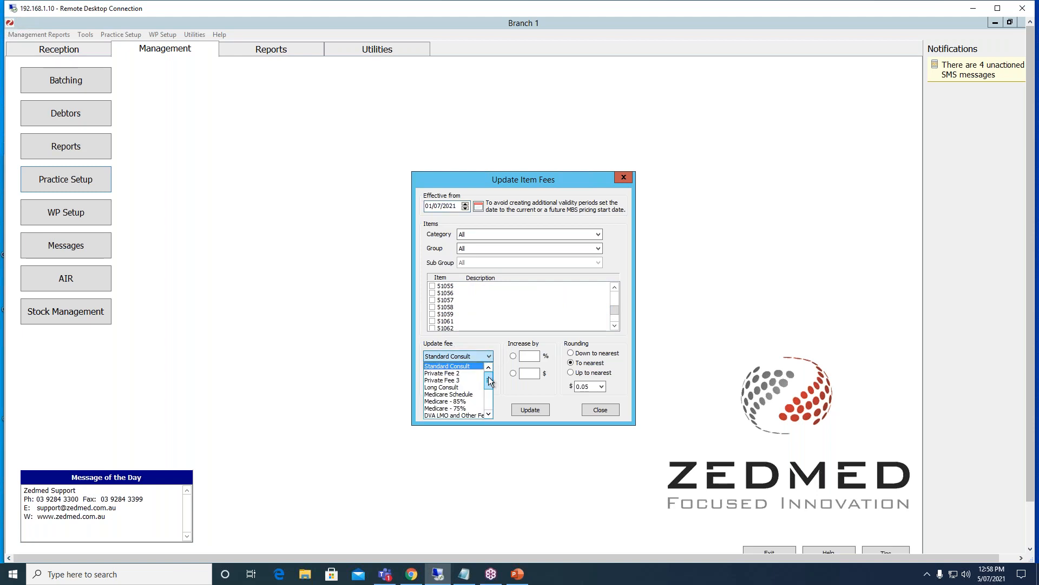
left_click_drag(488, 377, 488, 391)
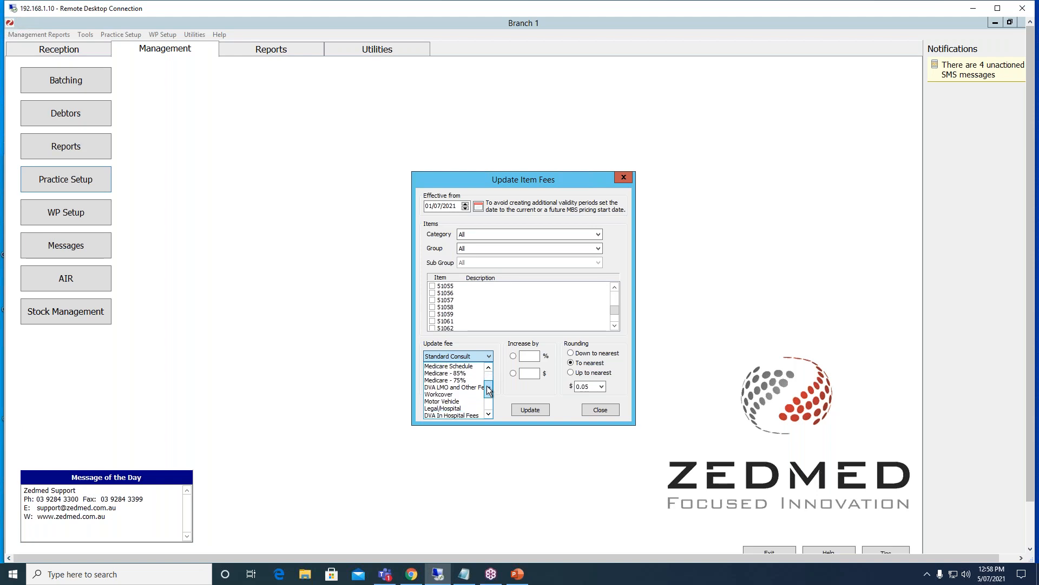
left_click(447, 396)
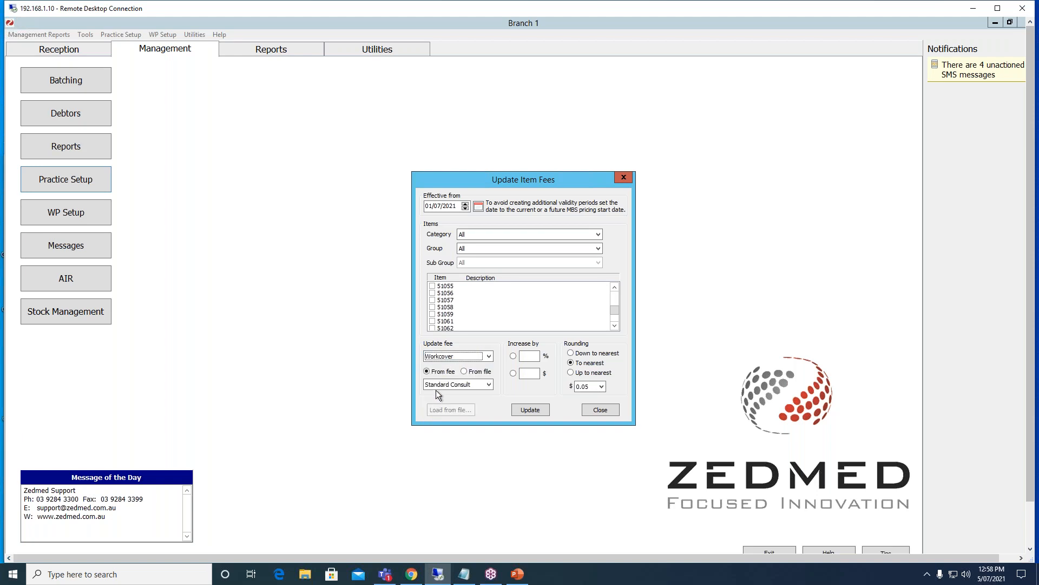
left_click(464, 371)
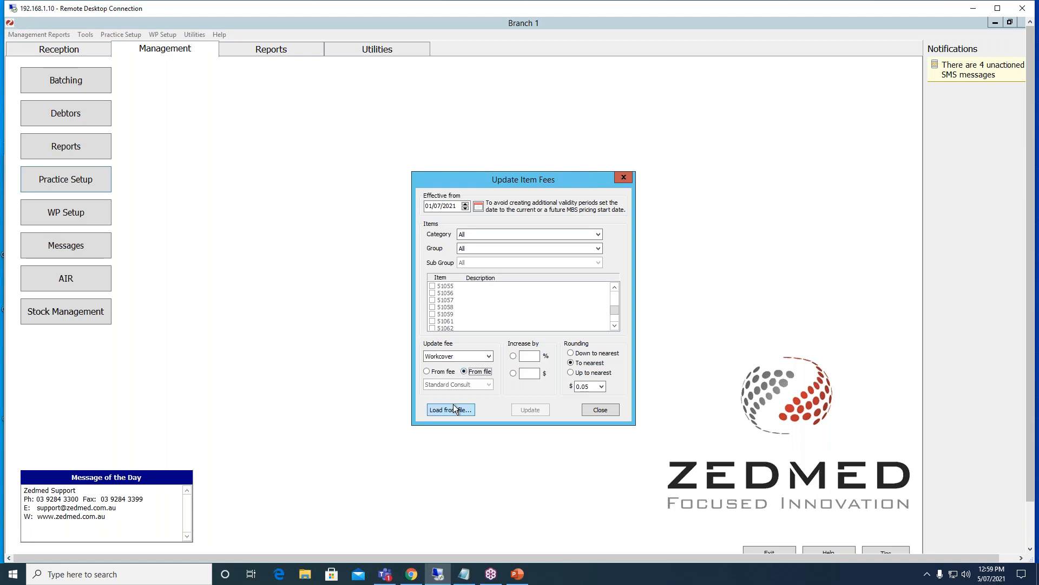
Browse the Downloads folder for the fees file and show all file types.
left_click(453, 409)
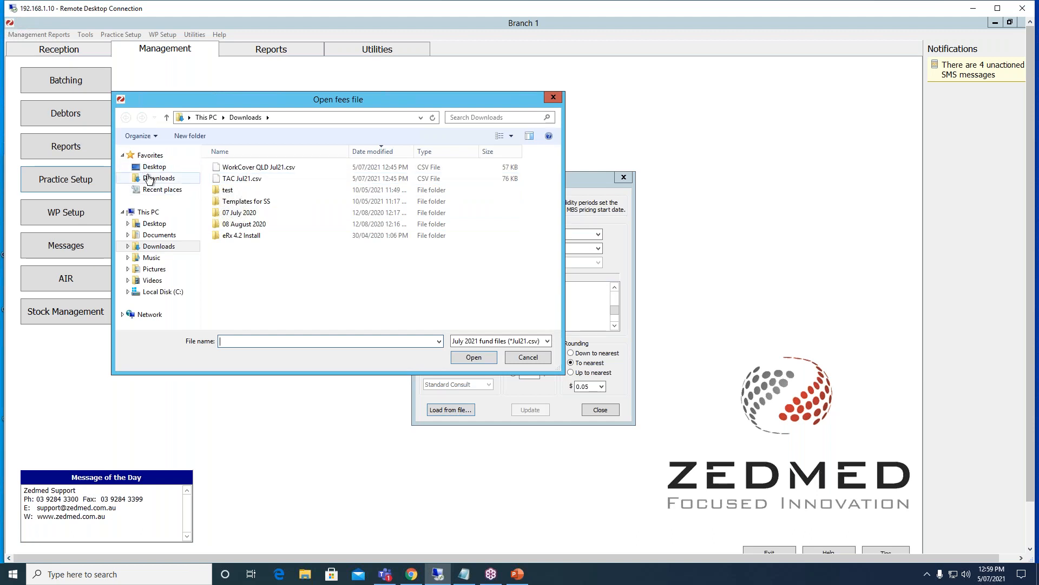
left_click(149, 179)
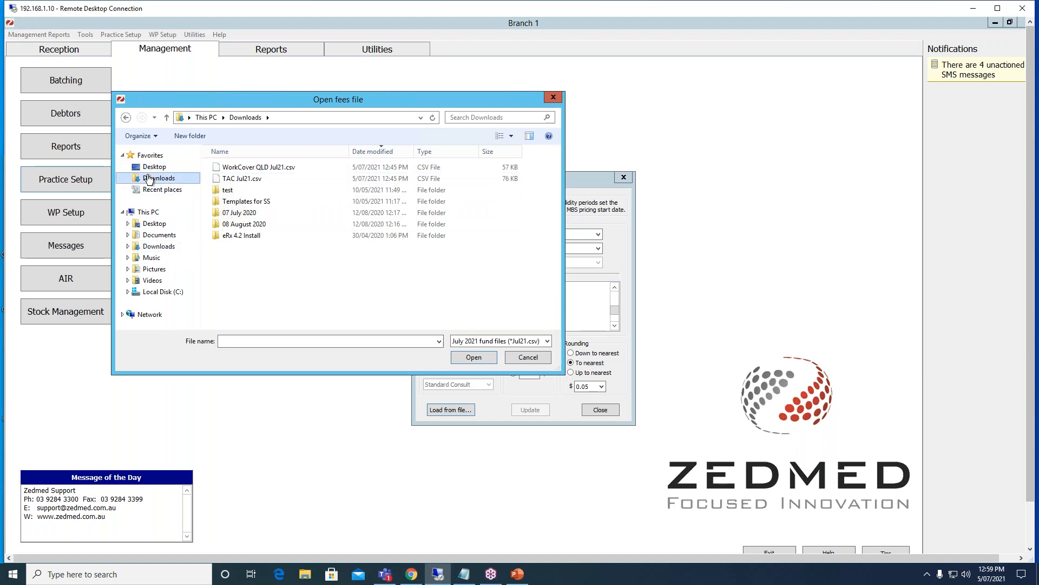
left_click(519, 340)
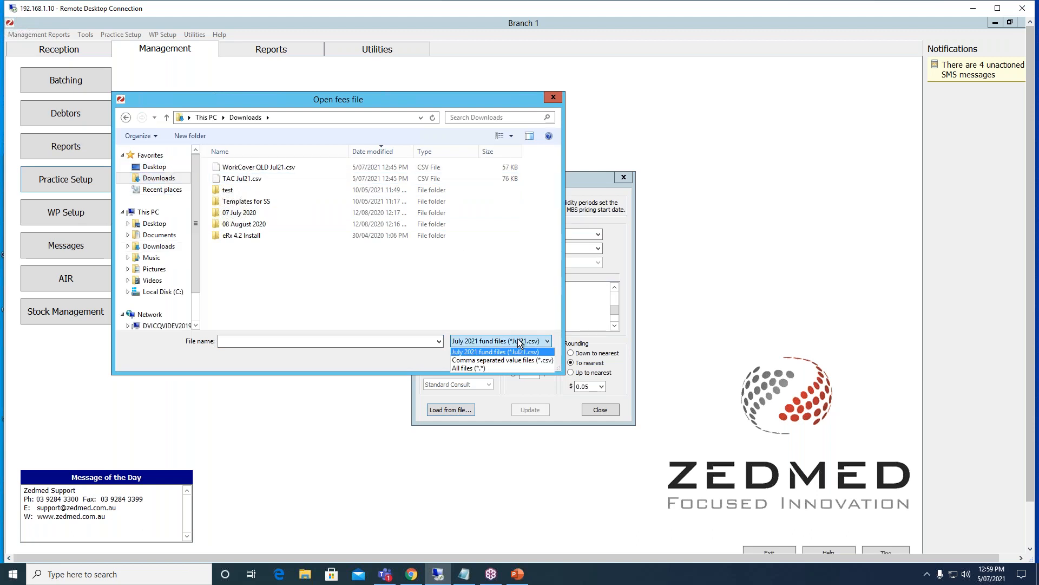
left_click(470, 367)
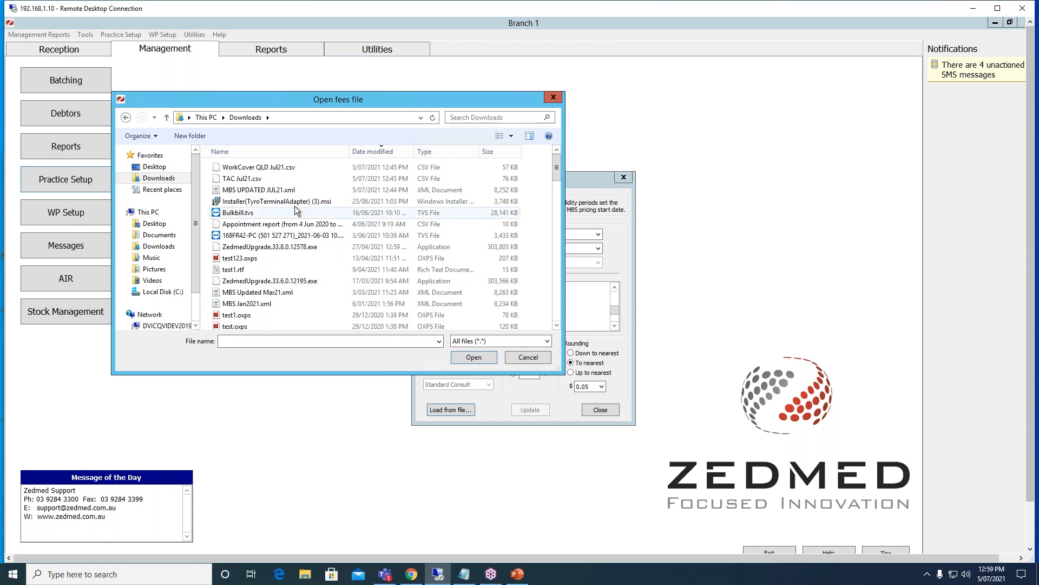
left_click(501, 341)
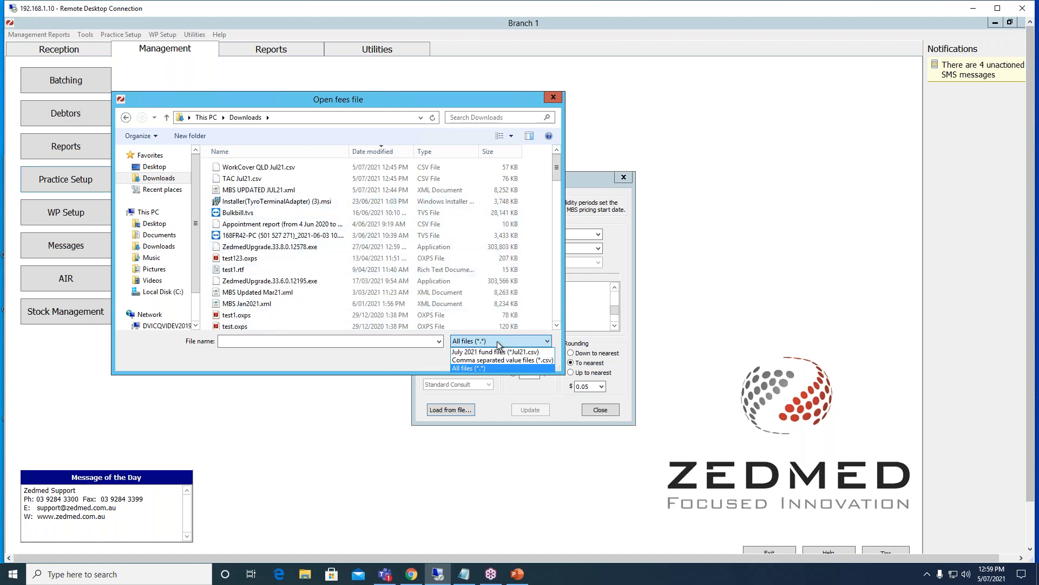
left_click(456, 340)
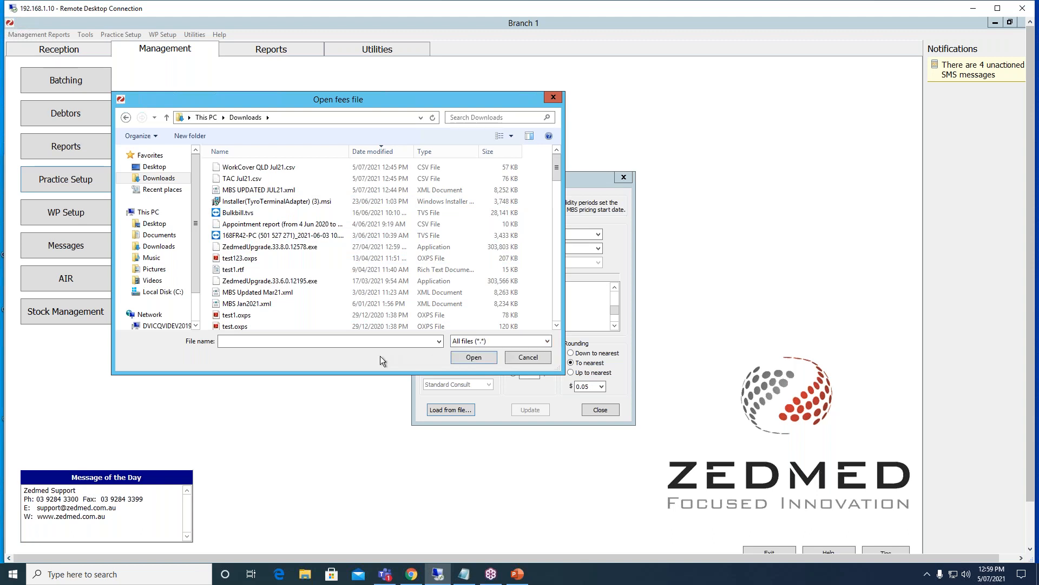
Select WorkCover QLD Jul21.csv as the fees file, then dismiss the file selection without loading it.
left_click(247, 167)
left_click_drag(299, 102, 429, 225)
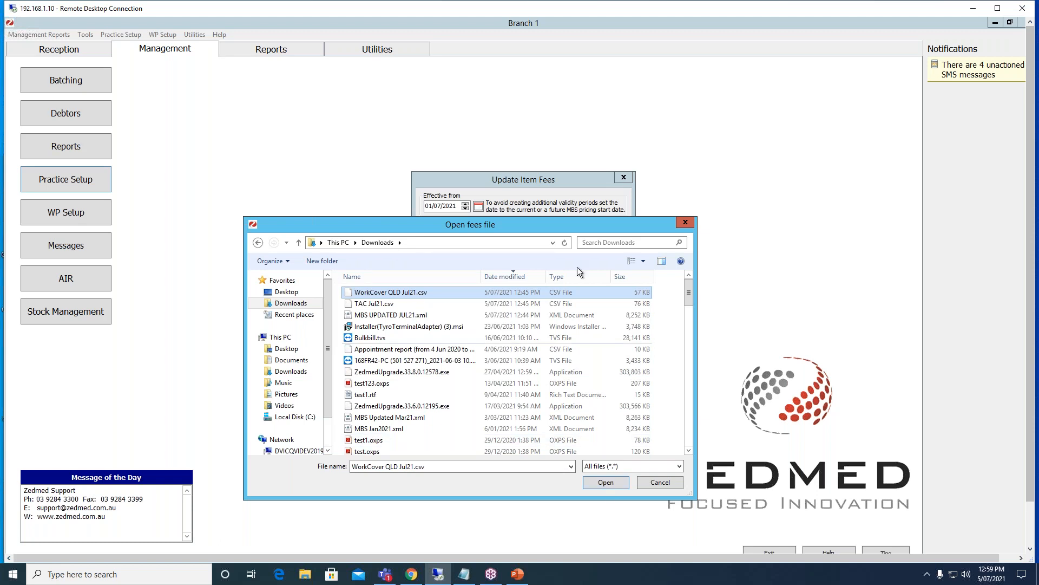
left_click(685, 222)
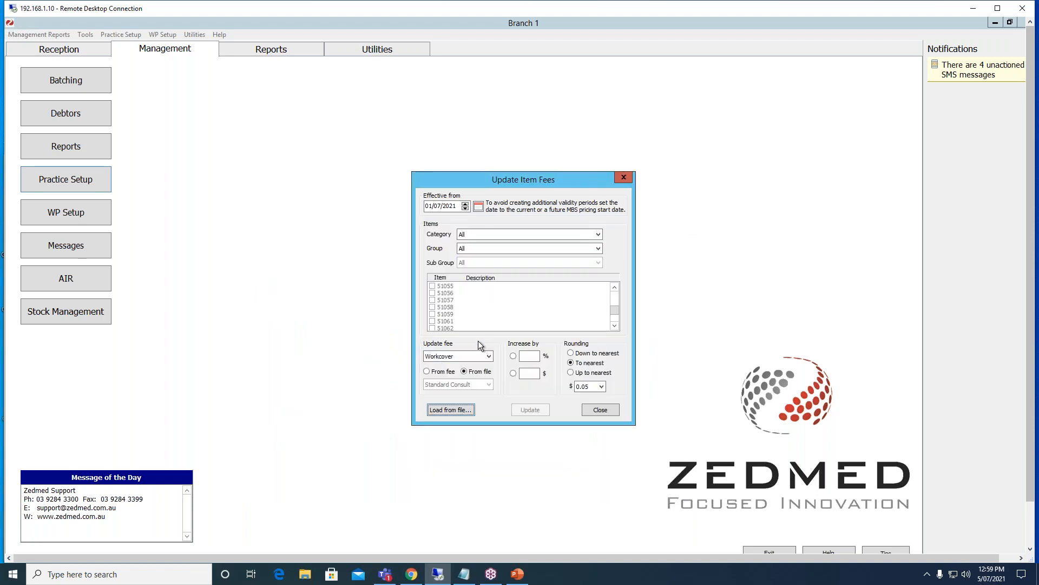
Change the fee to update to Bupa.
left_click(459, 356)
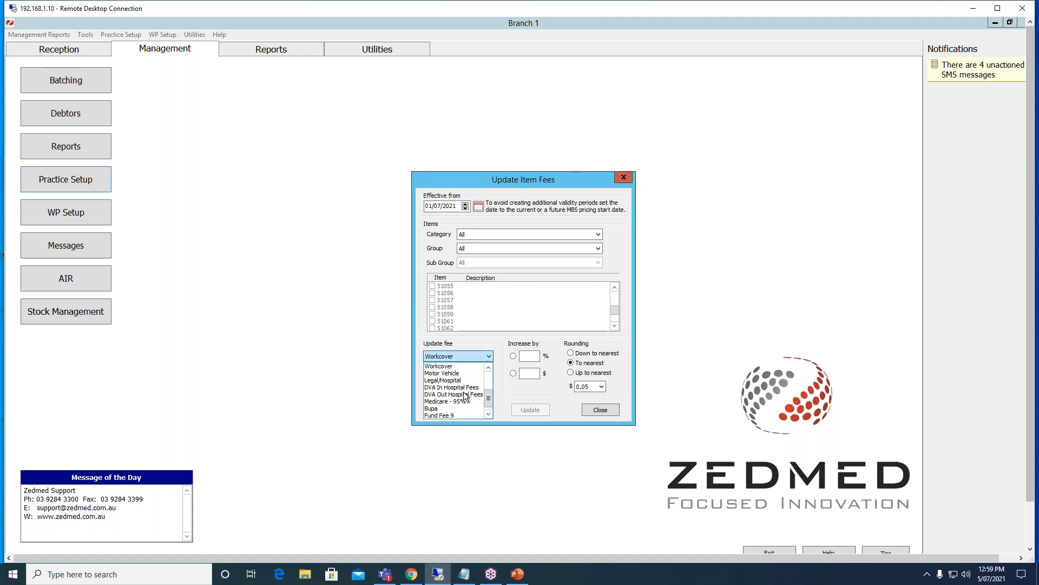
left_click(459, 408)
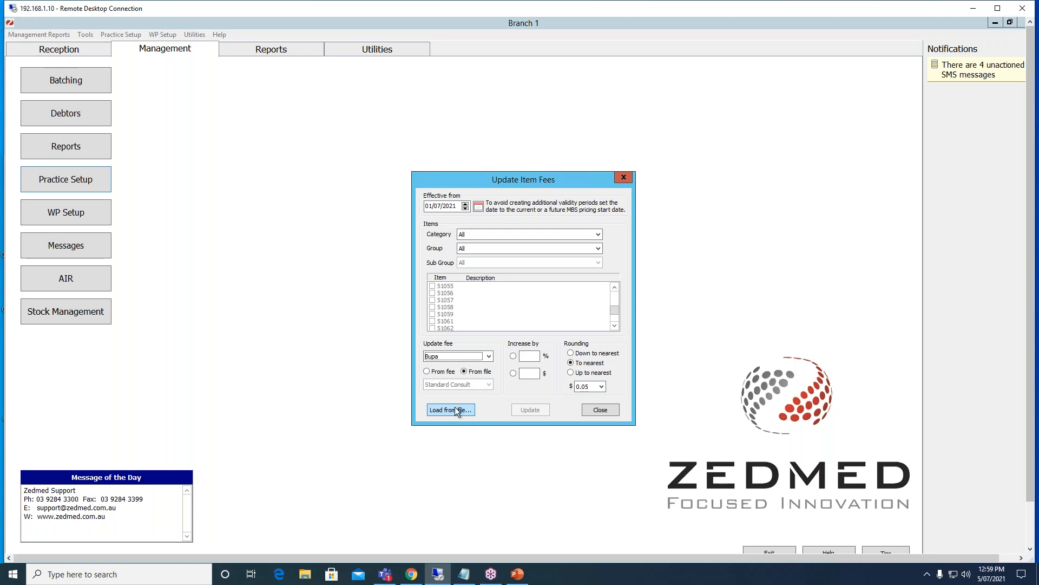
Review the fee types available to update, keeping Bupa selected, and close the item fee update without running it.
left_click(489, 355)
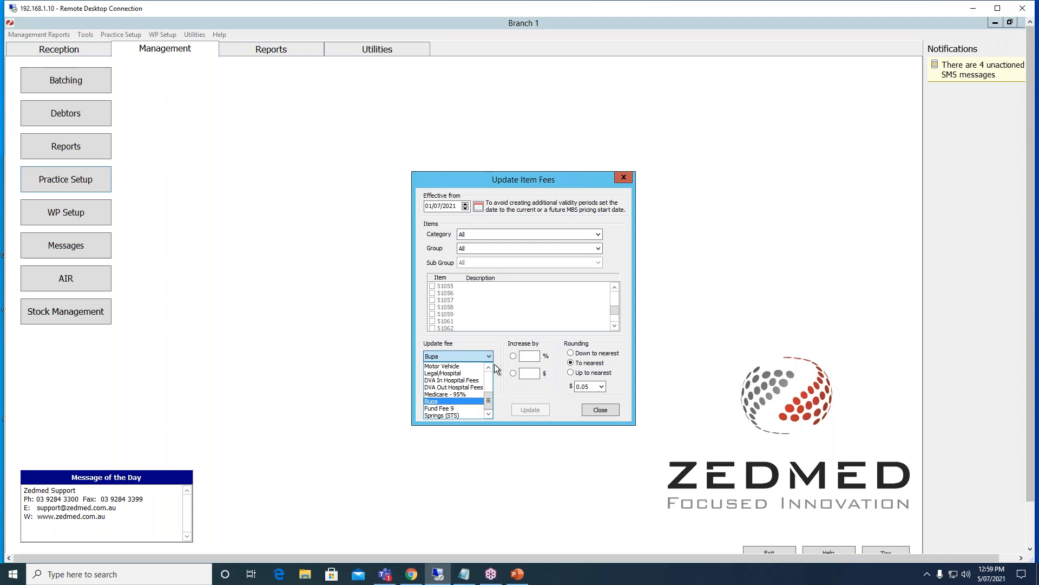
left_click_drag(491, 398, 492, 395)
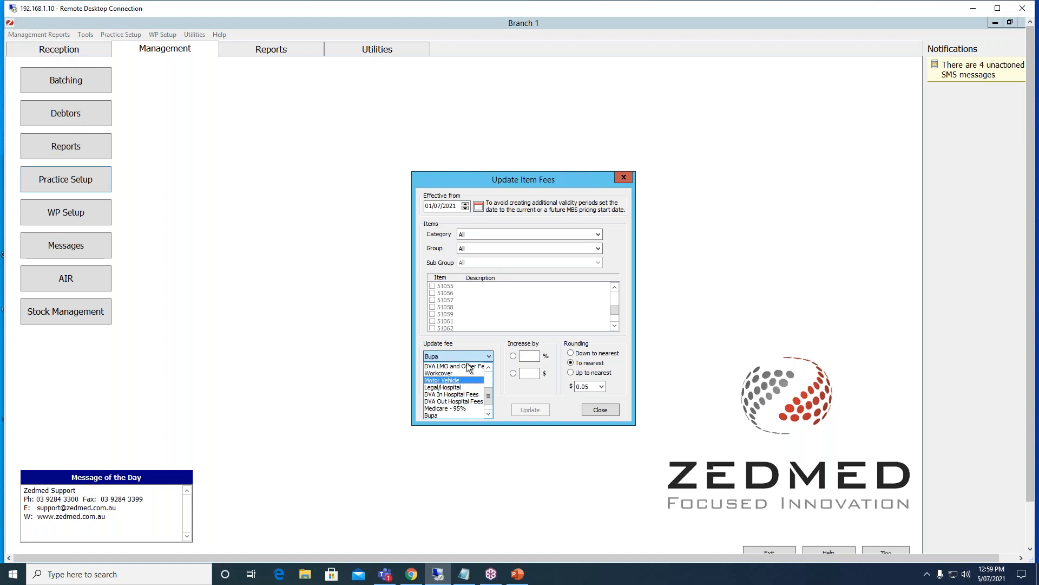
scroll(452, 395, "up", 3)
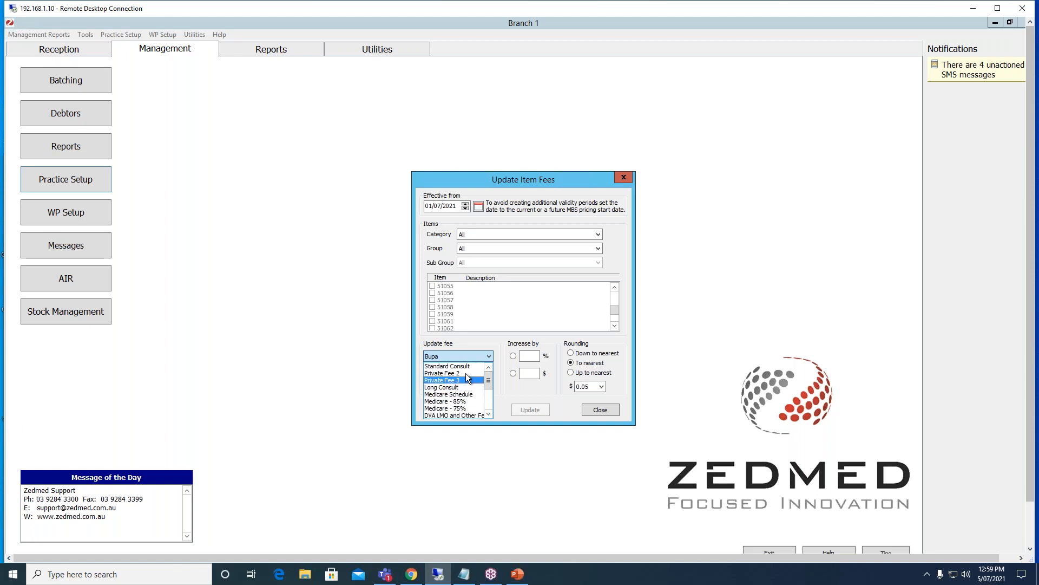
left_click(509, 387)
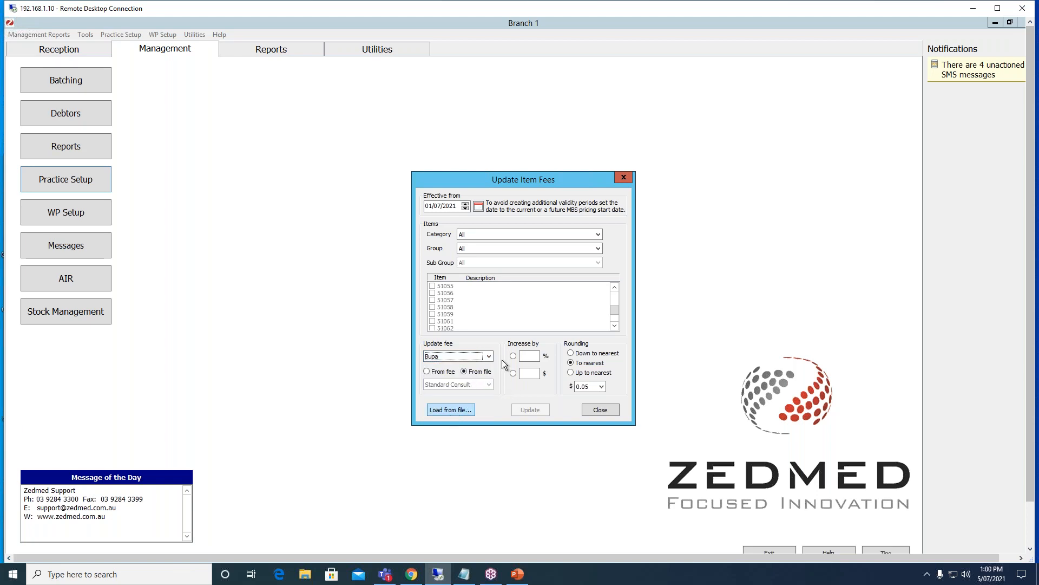
left_click(598, 410)
Find item number 110 in the practice's items and open its details.
left_click(73, 174)
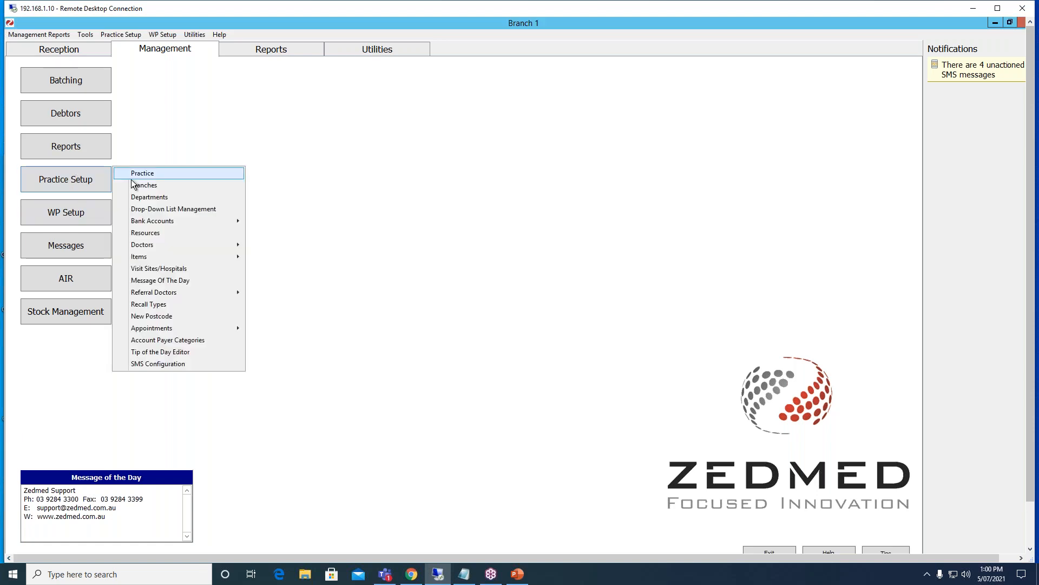
mouse_move(150, 257)
left_click(274, 257)
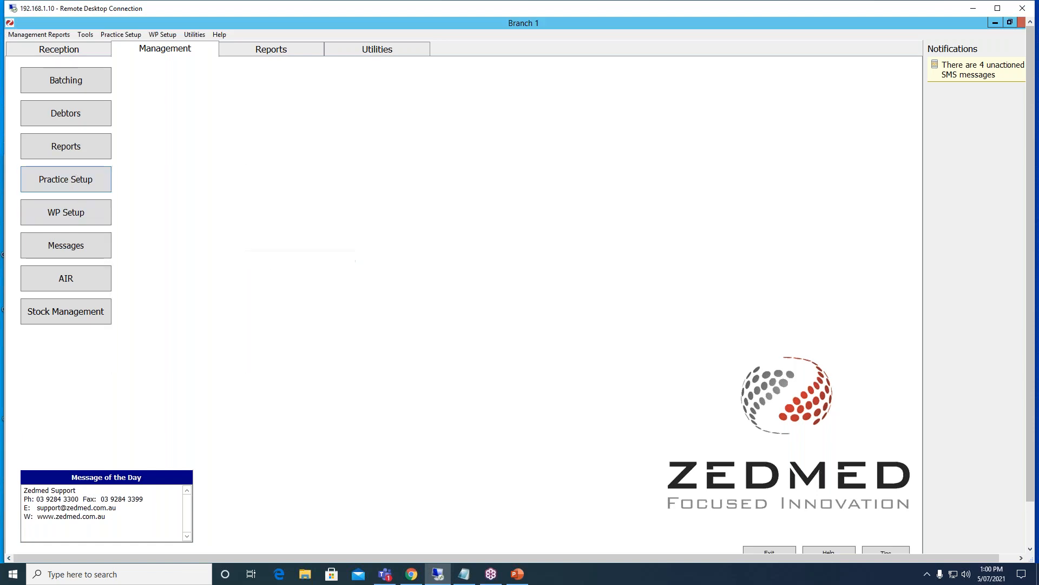
type("110")
key("Return")
key("Return")
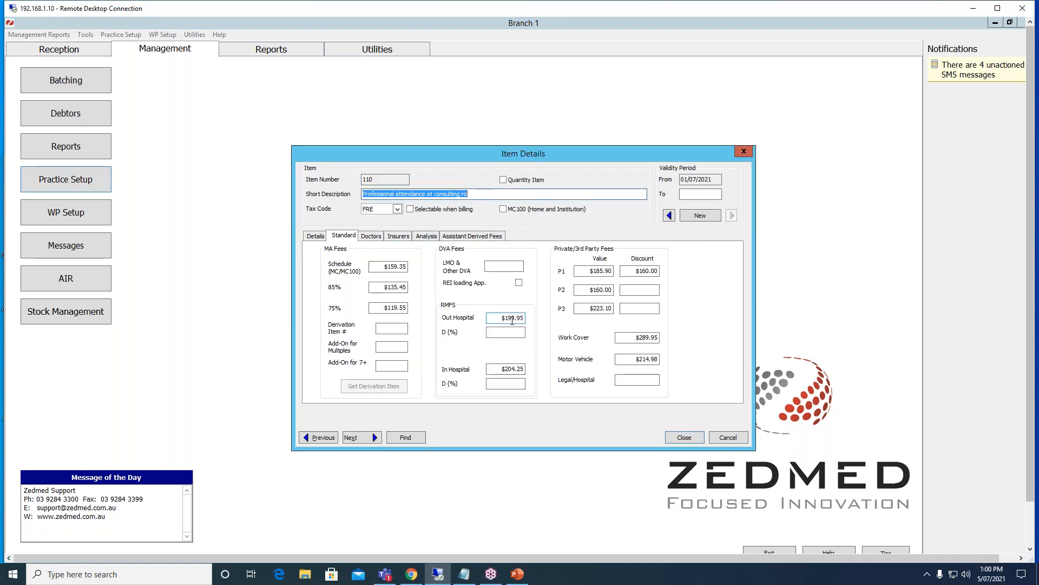
Check item 110's Work Cover and Motor Vehicle fees, and its Bupa fee among the insurer fees.
left_click(630, 339)
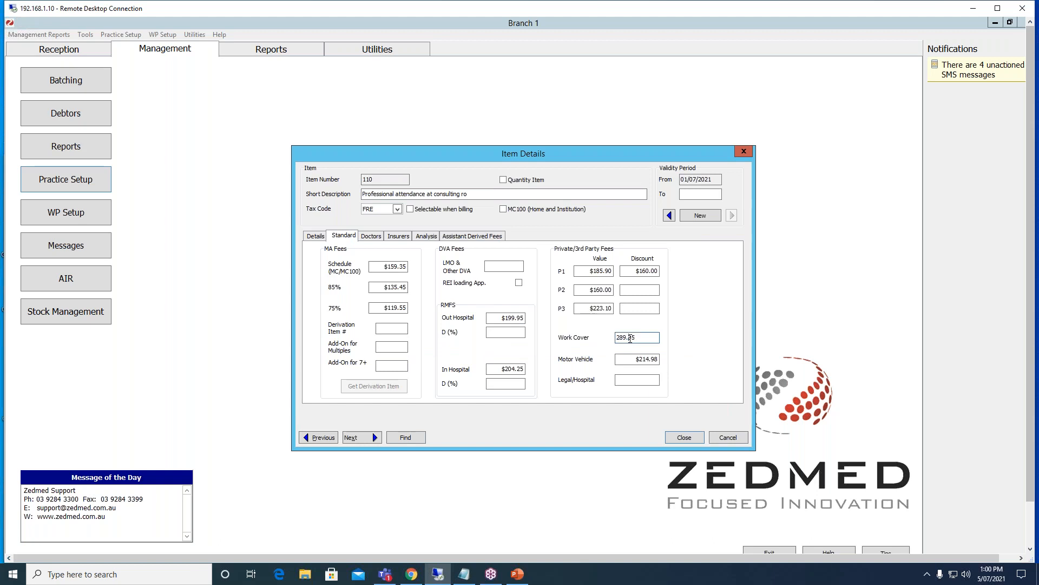
left_click(629, 358)
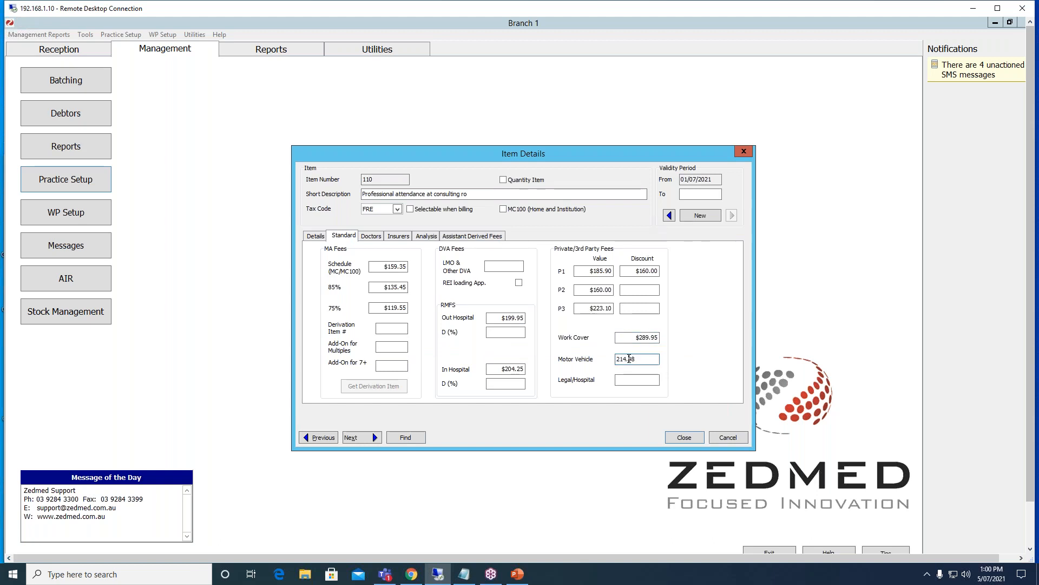
left_click(398, 237)
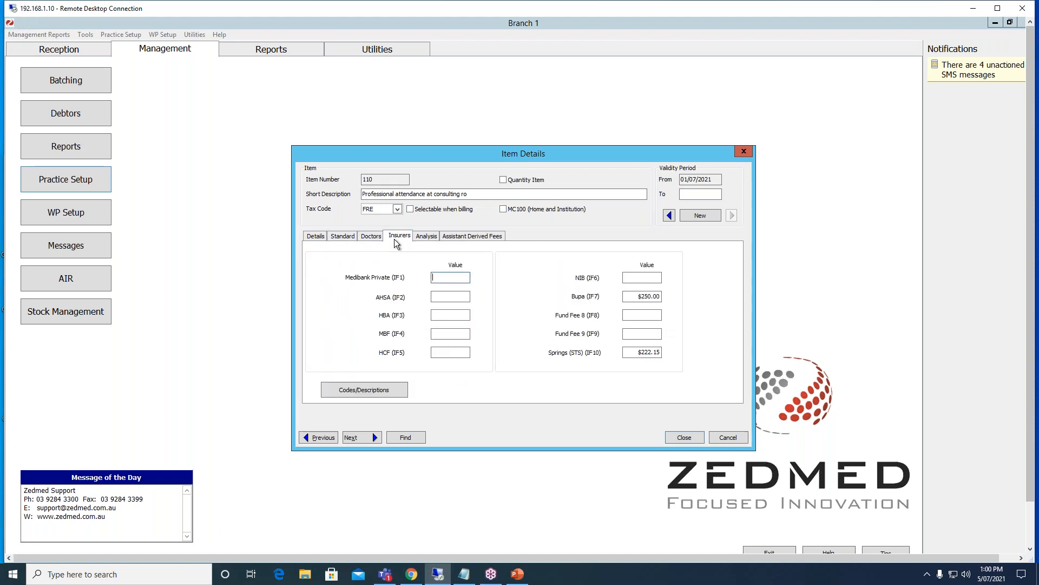
left_click(642, 297)
left_click(922, 302)
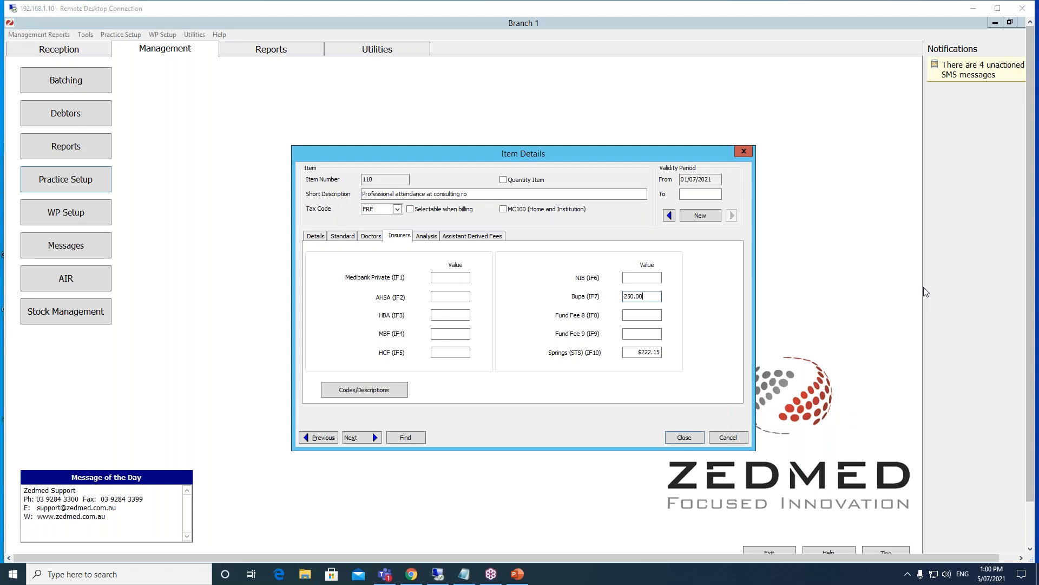